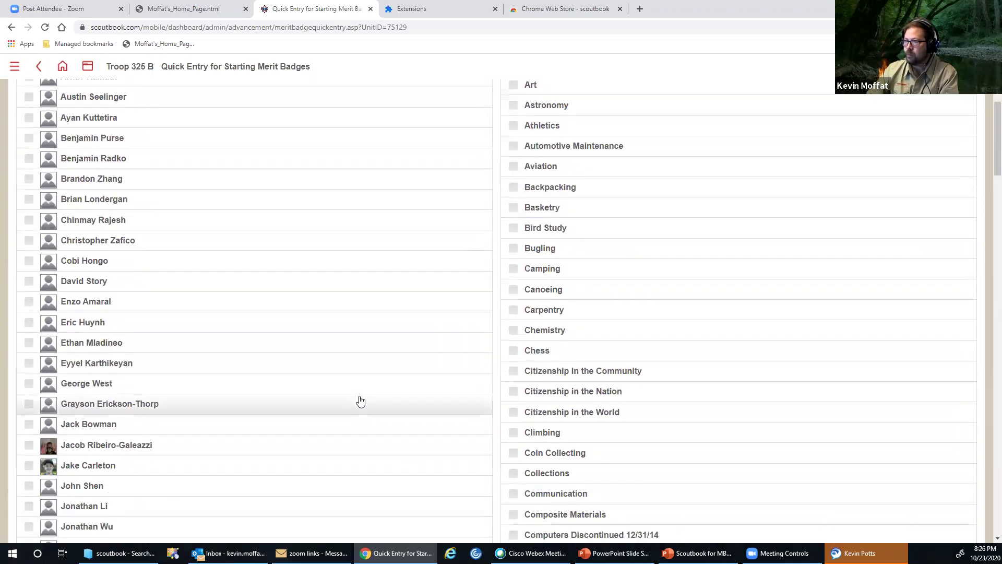
# Return to the Troop 325 B page and choose Start Merit Badges from the Quick Entry actions
pyautogui.scroll(5, 360, 401)
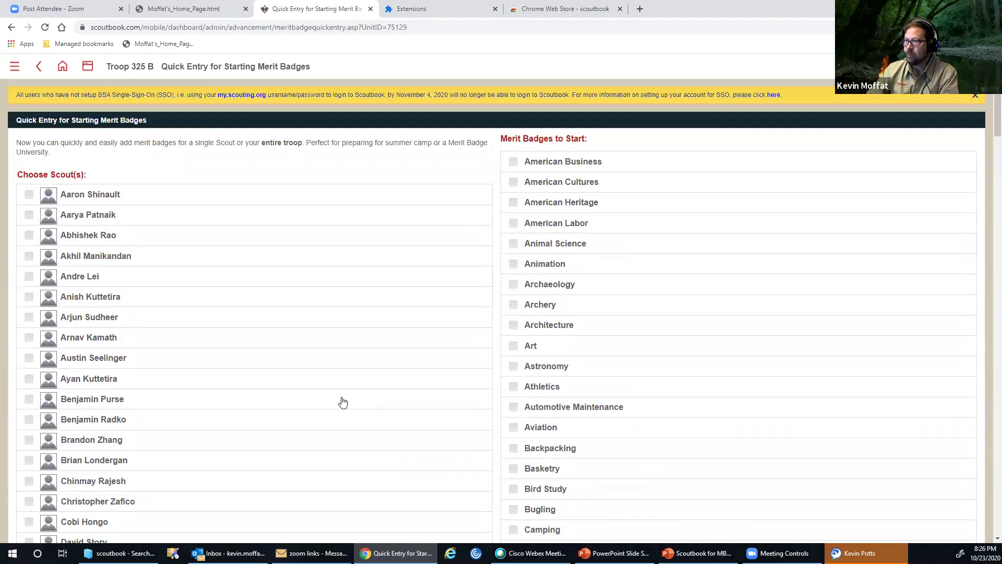
pyautogui.click(38, 69)
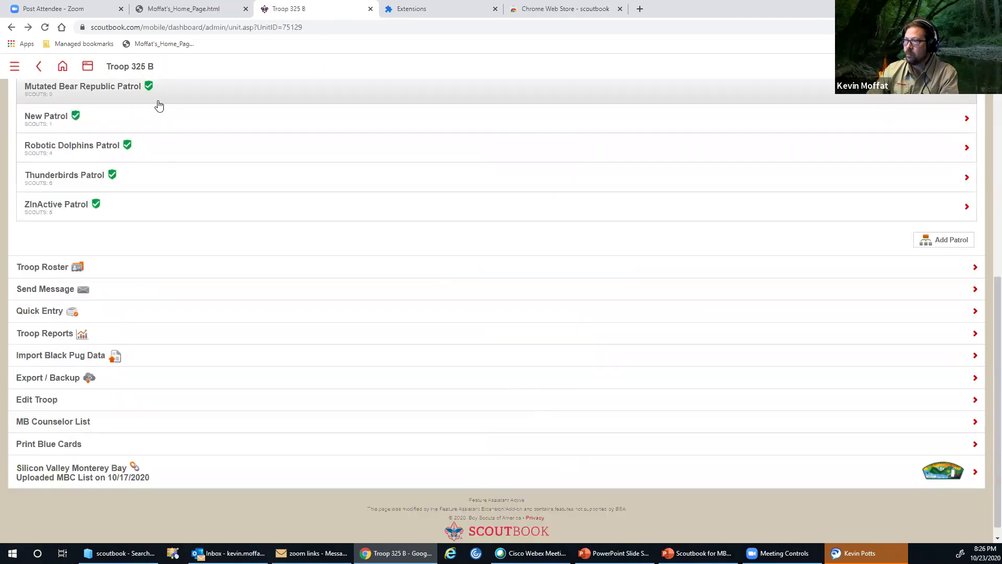
pyautogui.click(49, 315)
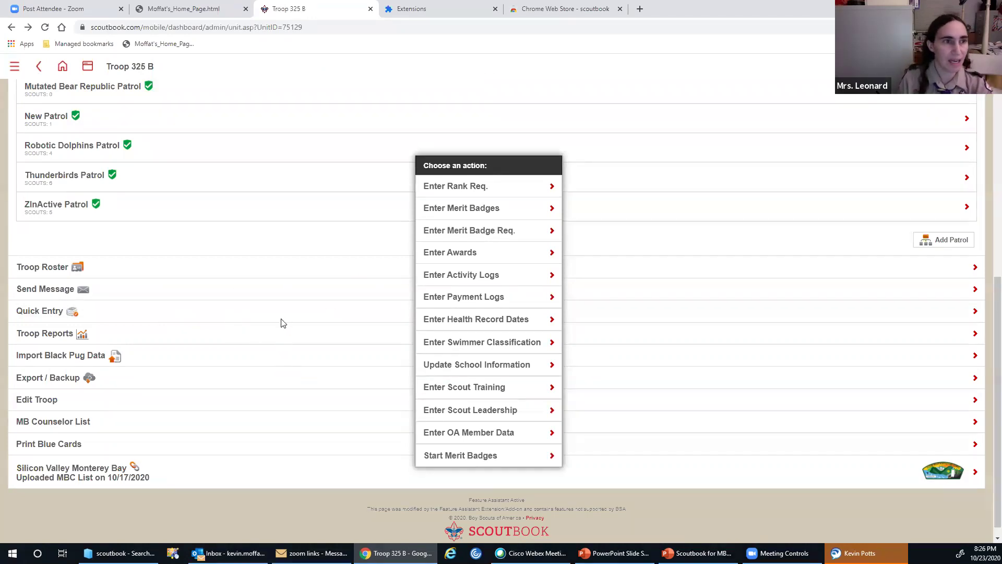
pyautogui.scroll(8, 283, 312)
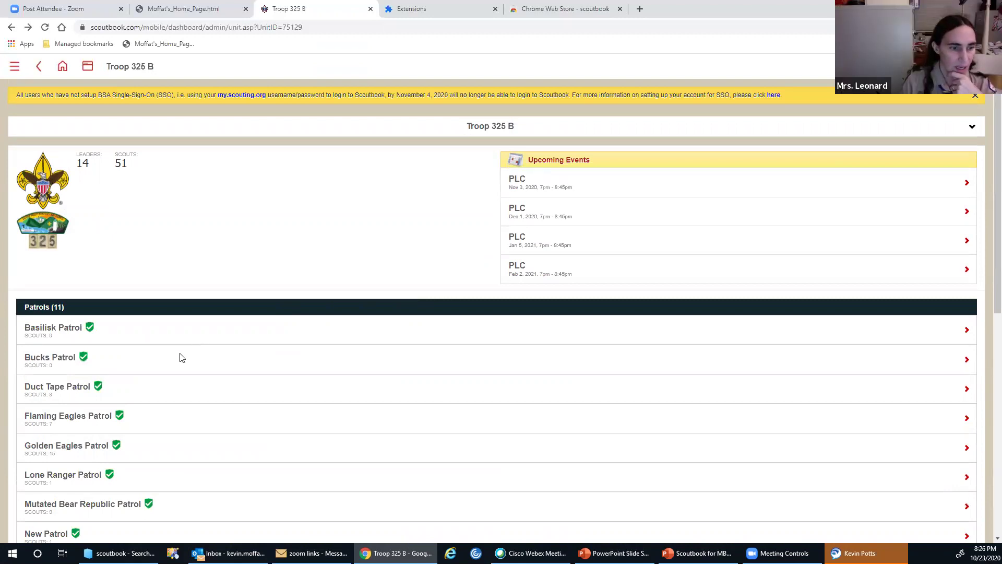
pyautogui.scroll(-8, 243, 382)
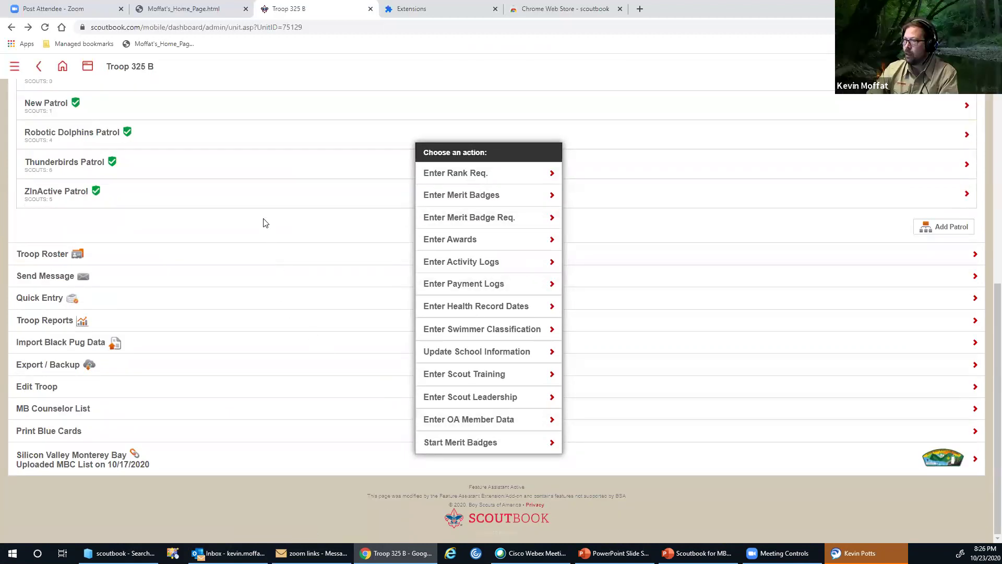
pyautogui.click(260, 230)
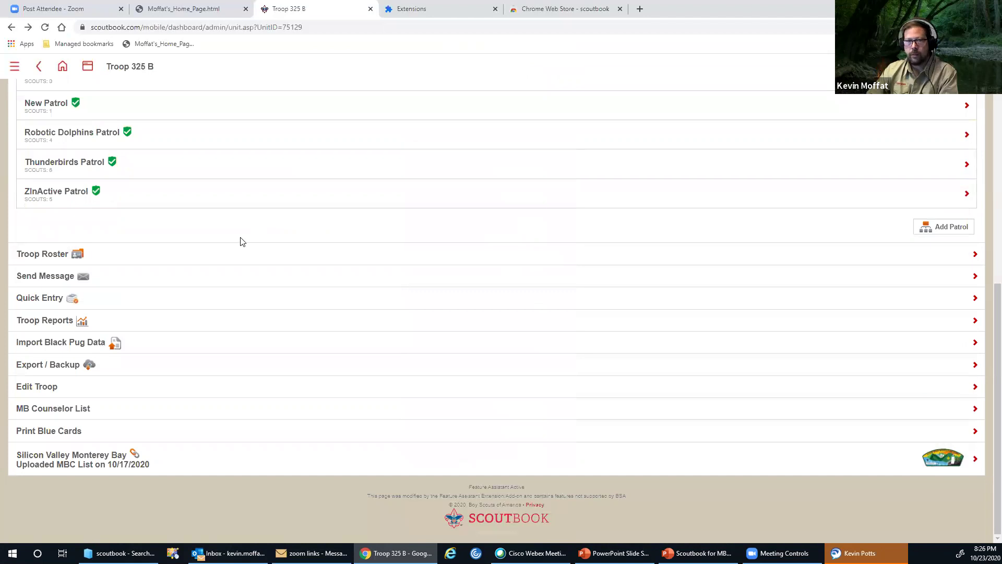
pyautogui.click(36, 299)
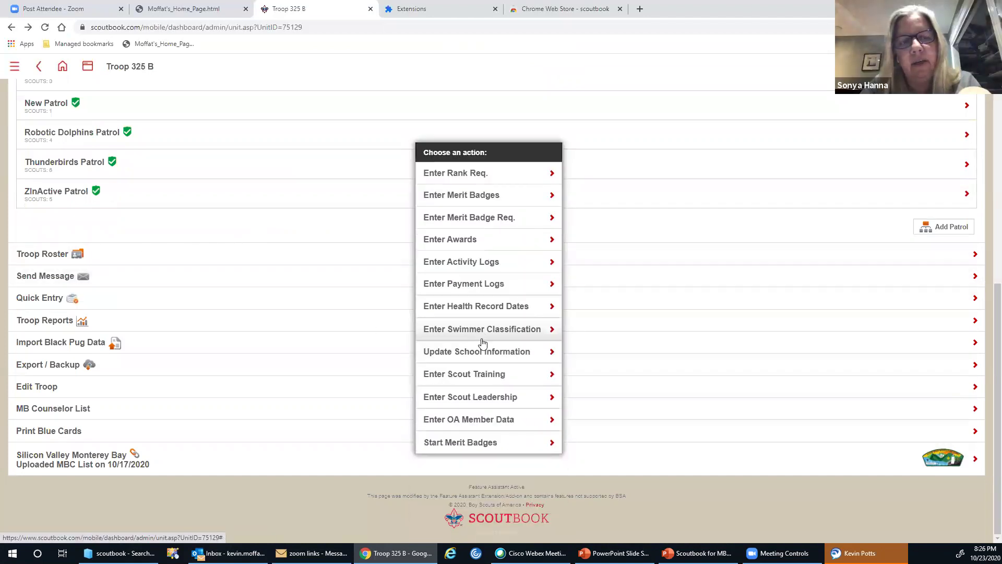
pyautogui.click(500, 444)
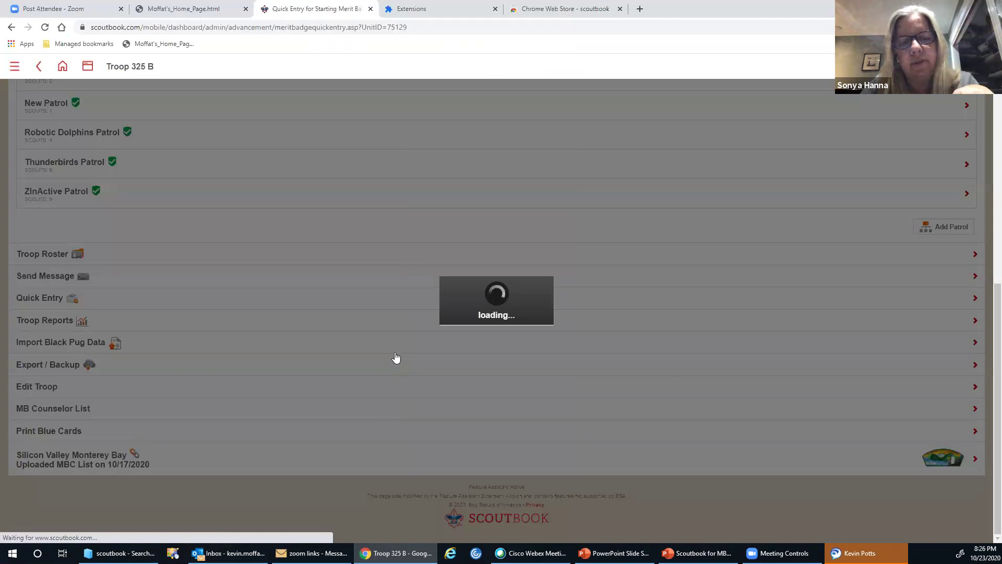
# Review the Starting Merit Badges scout and badge lists, then go back to the Troop 325 B dashboard
pyautogui.scroll(-10, 396, 356)
pyautogui.scroll(-9, 396, 357)
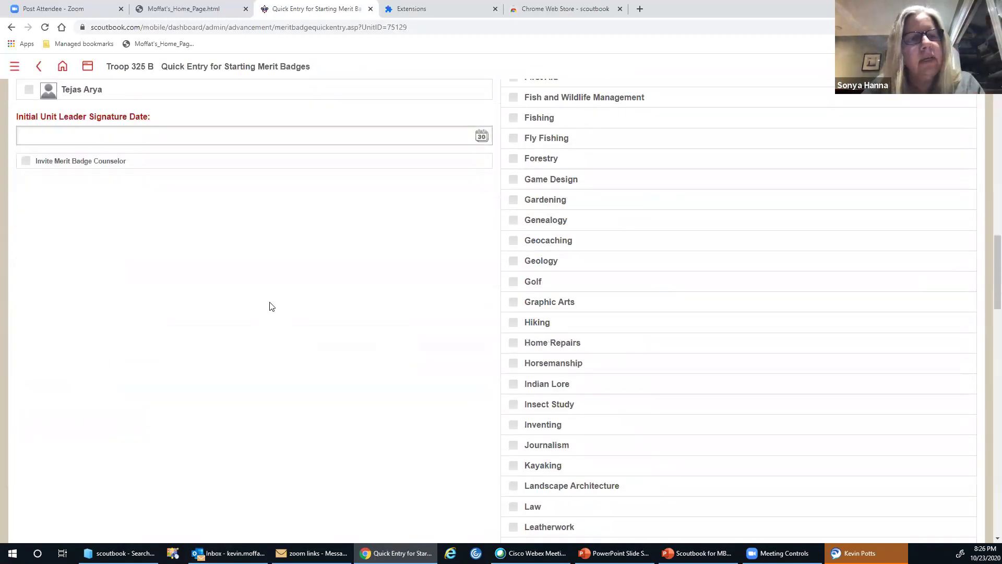
pyautogui.scroll(3, 271, 306)
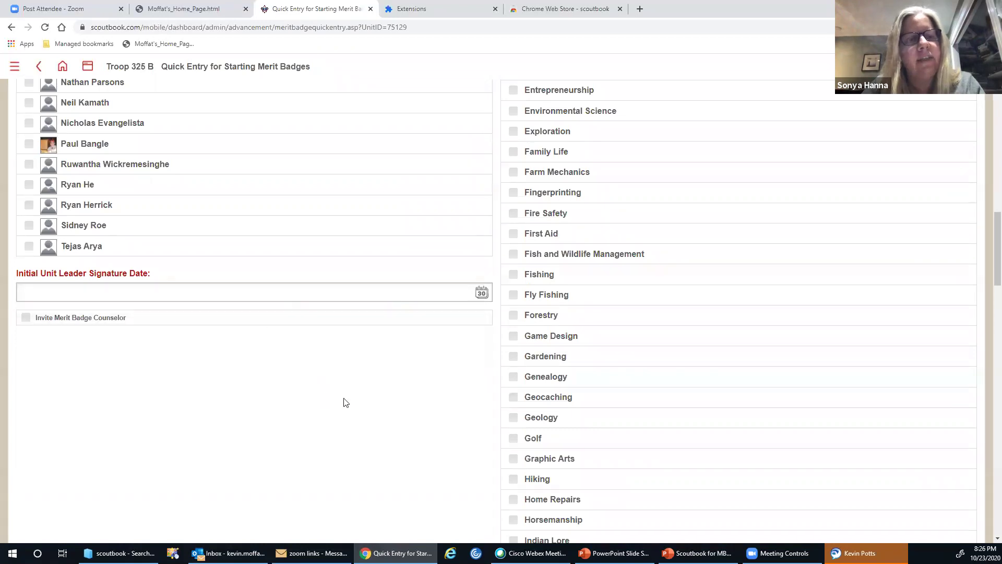
pyautogui.scroll(-4, 343, 402)
pyautogui.scroll(-20, 343, 402)
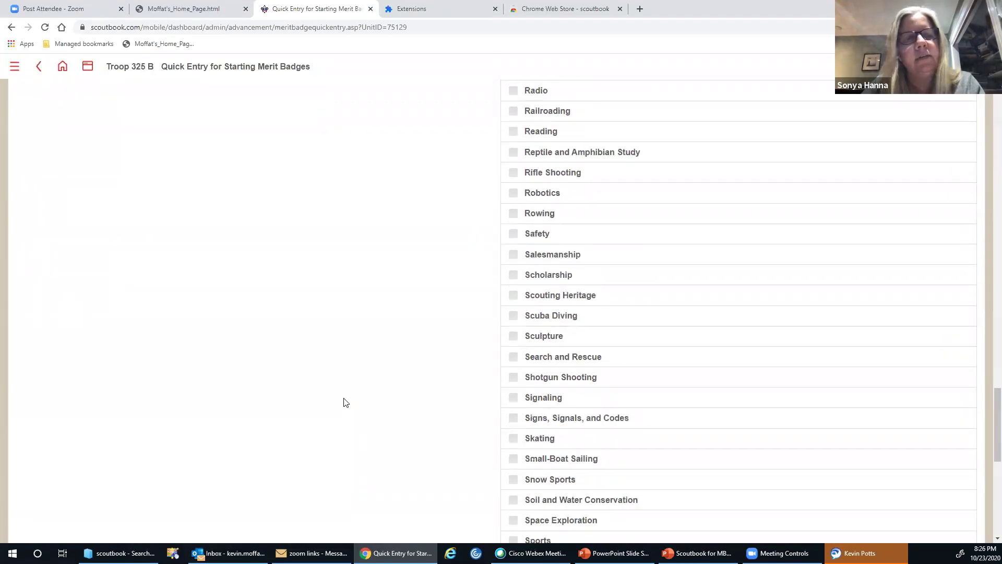
pyautogui.scroll(20, 351, 372)
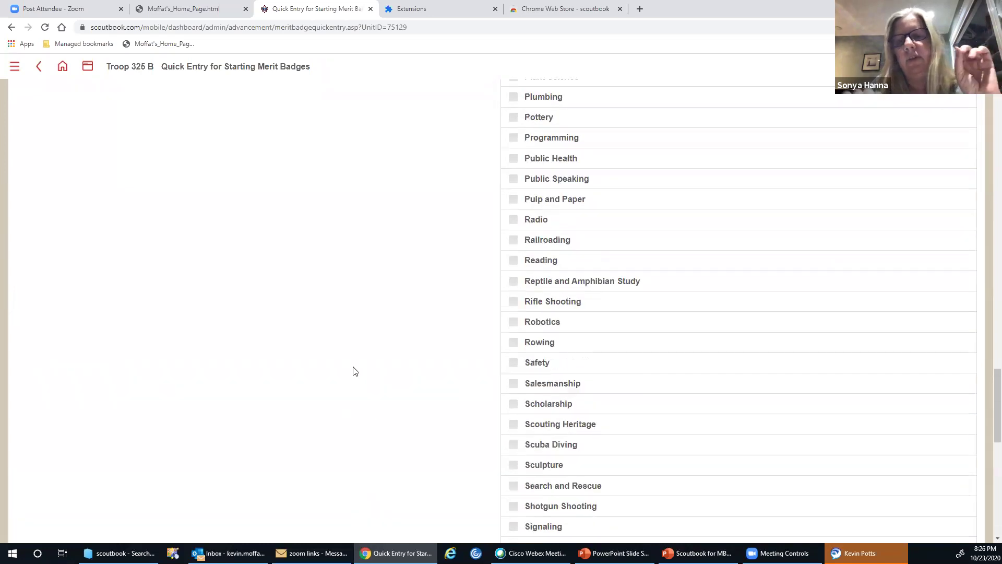
pyautogui.scroll(14, 353, 371)
pyautogui.scroll(-2, 317, 418)
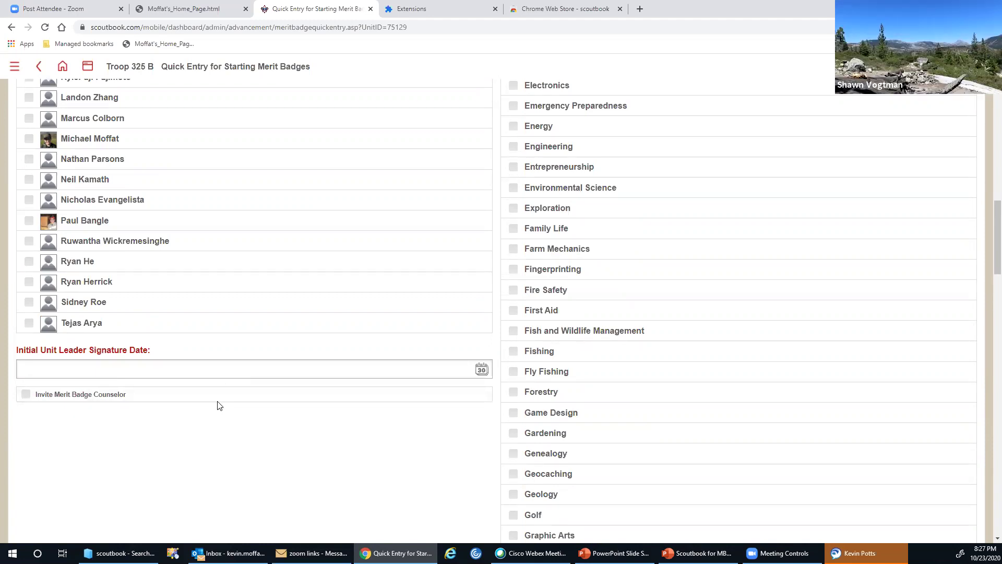
pyautogui.scroll(18, 219, 406)
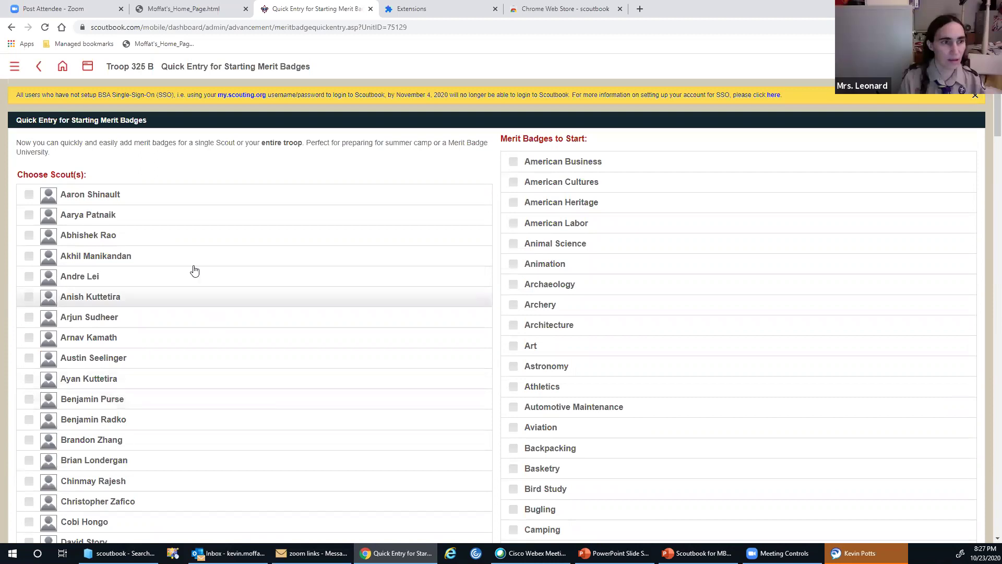
pyautogui.click(129, 68)
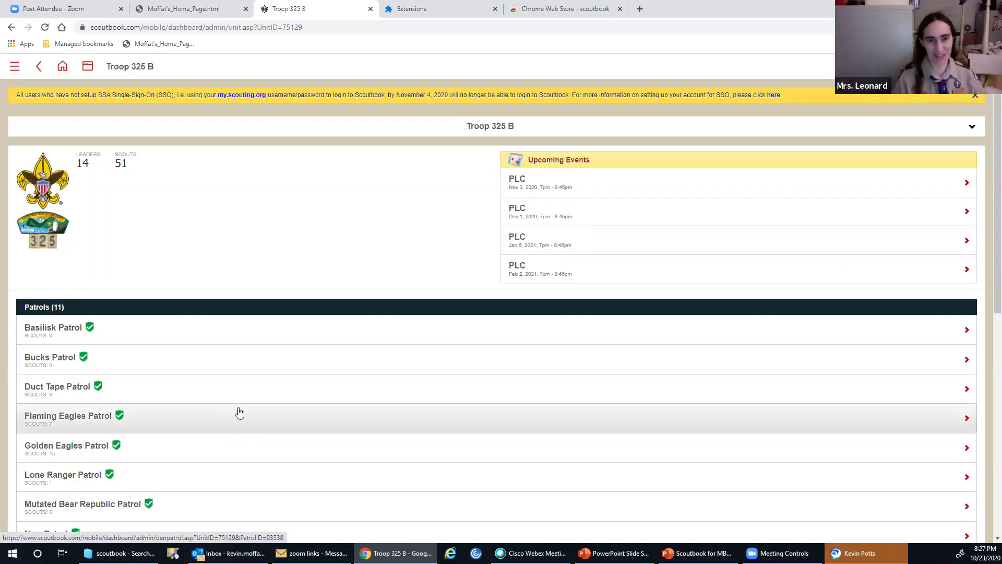
# Open the Oct 6, 2020 PLC event from Upcoming Events and choose Edit Event
pyautogui.scroll(-3, 239, 411)
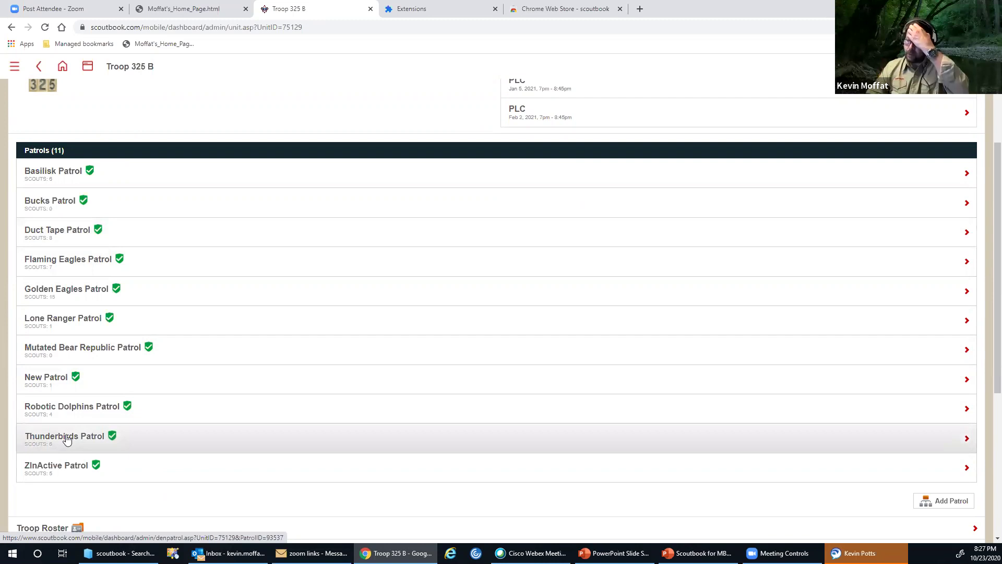
pyautogui.scroll(3, 385, 228)
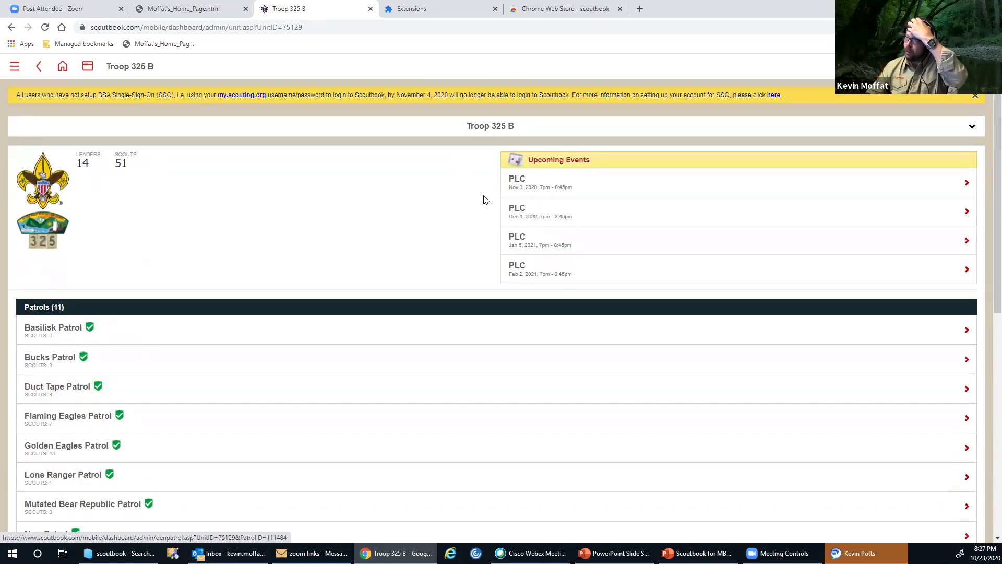
pyautogui.click(558, 165)
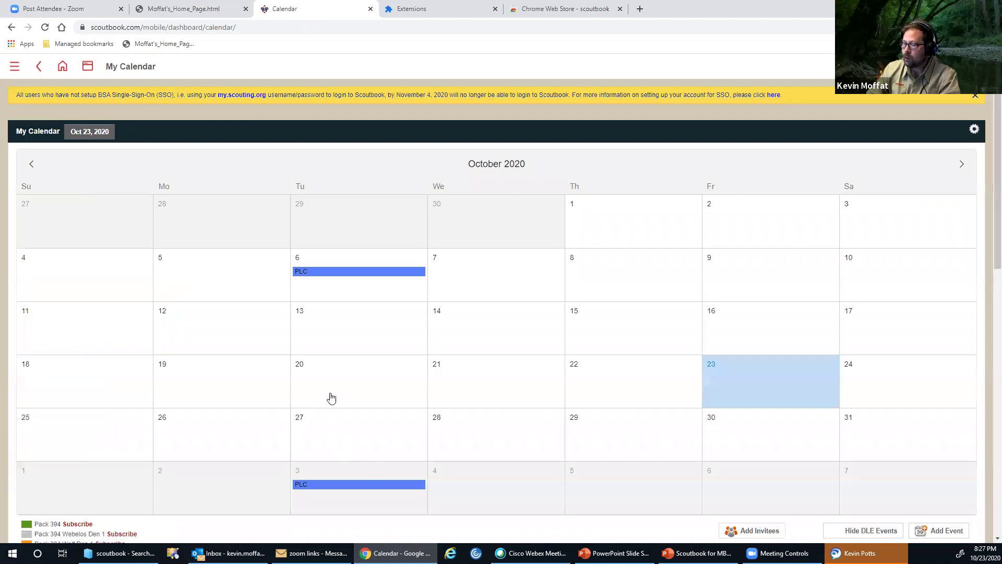
pyautogui.click(360, 271)
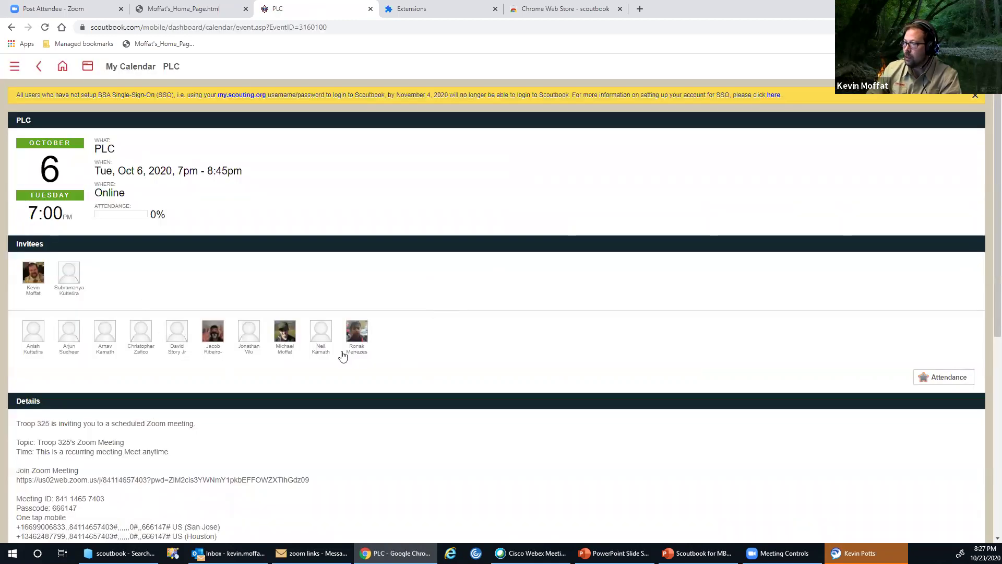
pyautogui.scroll(-1, 401, 306)
pyautogui.scroll(-3, 400, 305)
pyautogui.scroll(3, 413, 303)
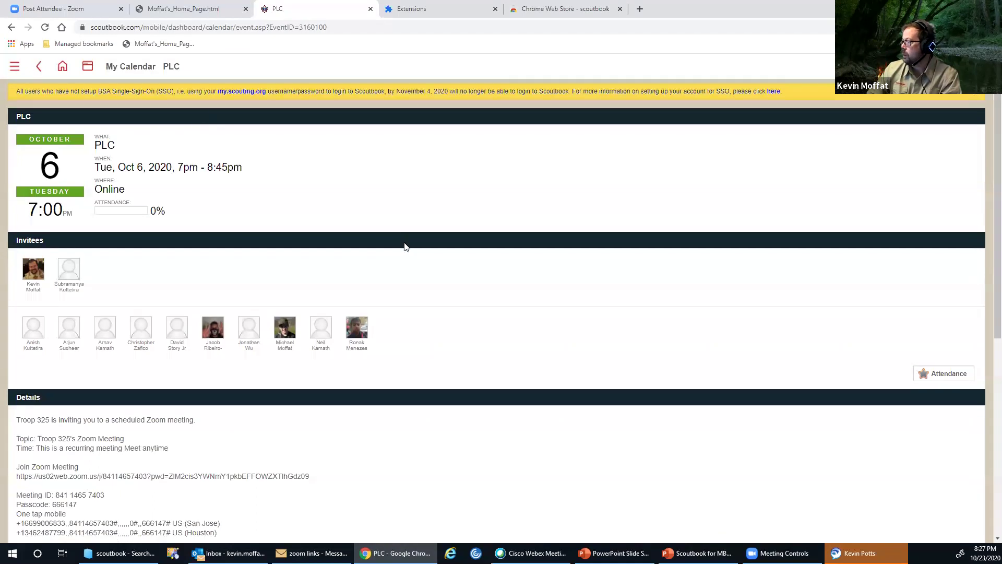
pyautogui.scroll(-5, 405, 246)
pyautogui.click(496, 330)
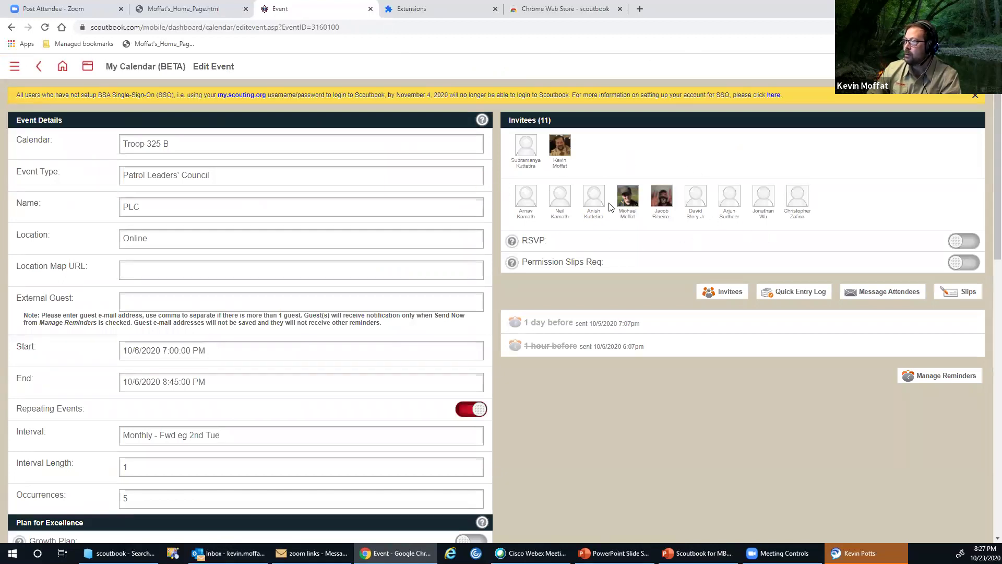
# Exit the PLC event editor unchanged, returning to the Oct 6 event details
pyautogui.click(368, 212)
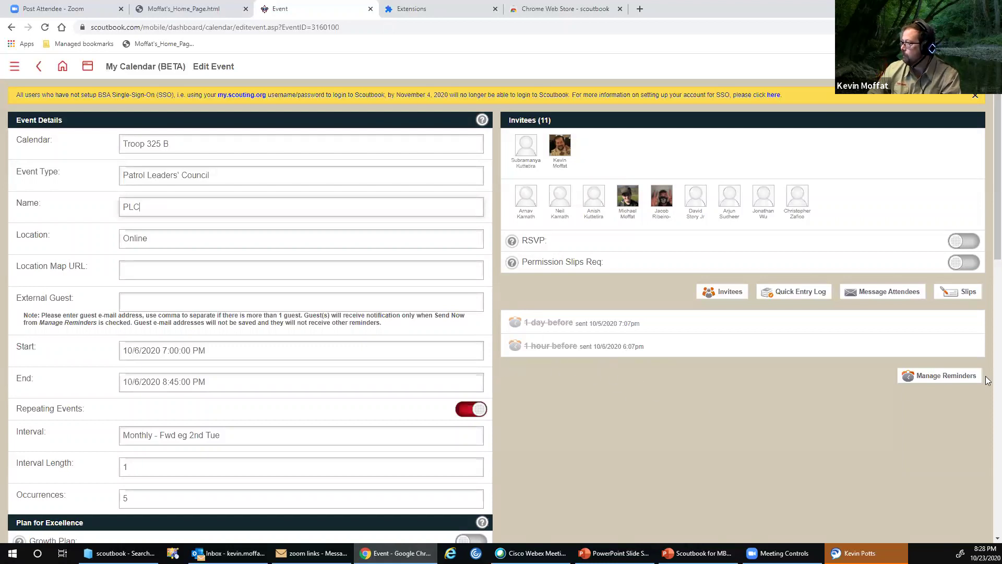
pyautogui.click(41, 66)
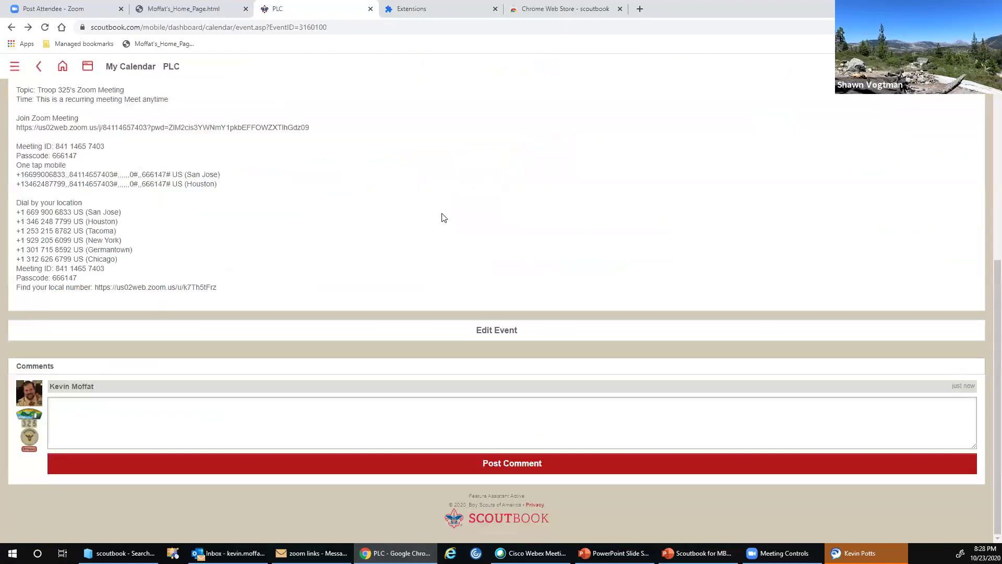
pyautogui.scroll(7, 427, 185)
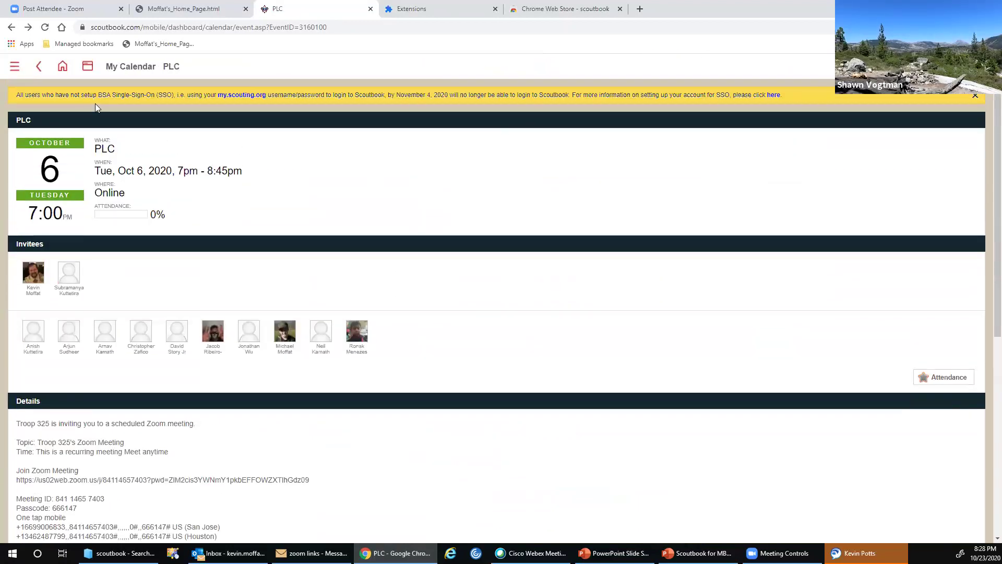
# Navigate via My Dashboard and Troop 325 B to the October 2020 Upcoming Events calendar
pyautogui.click(39, 66)
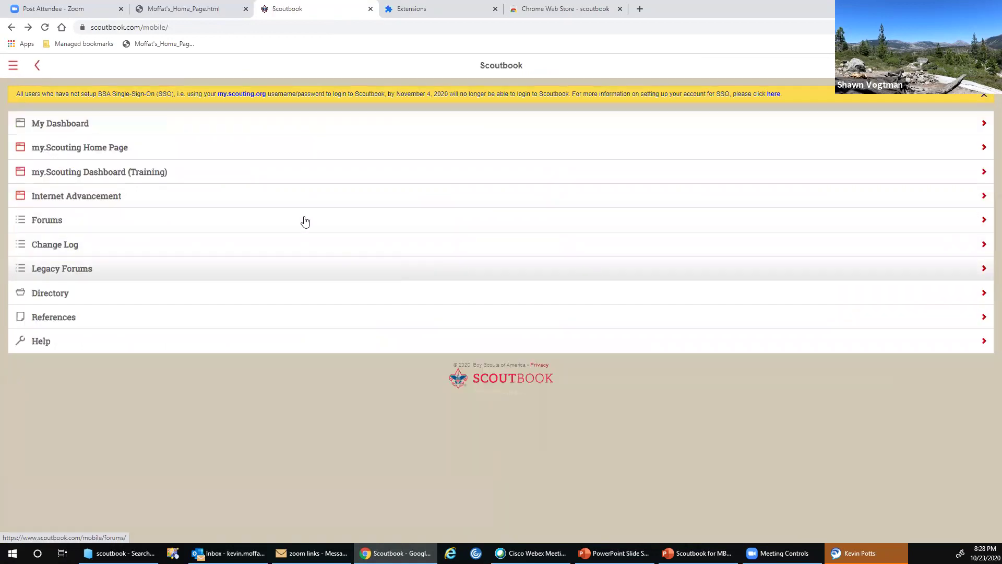
pyautogui.click(67, 125)
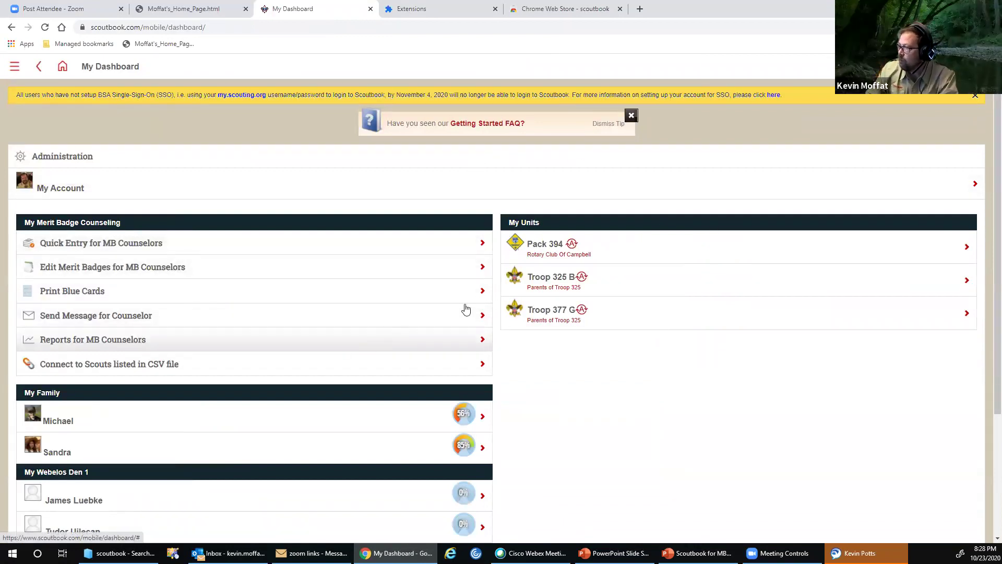
pyautogui.click(789, 274)
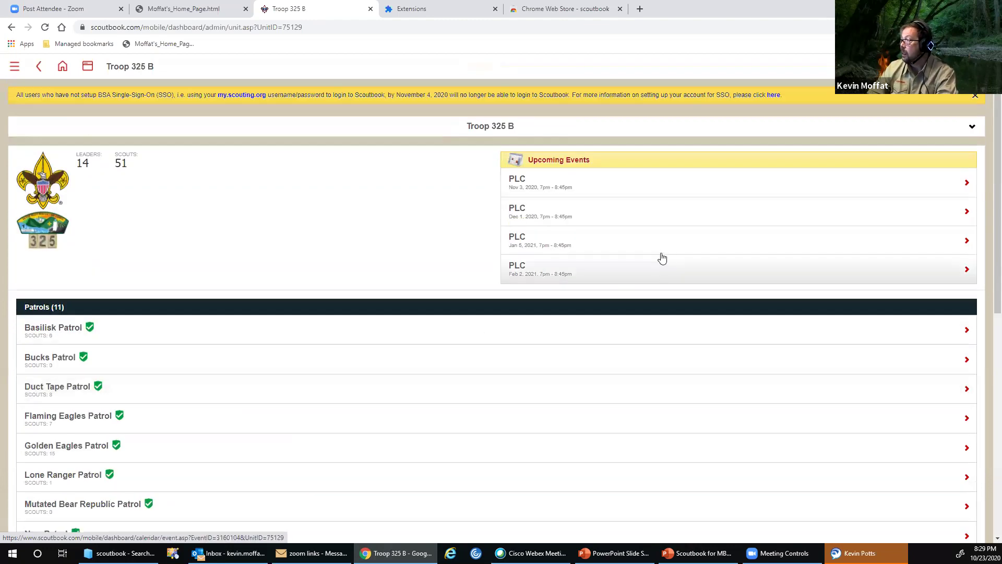
pyautogui.click(574, 160)
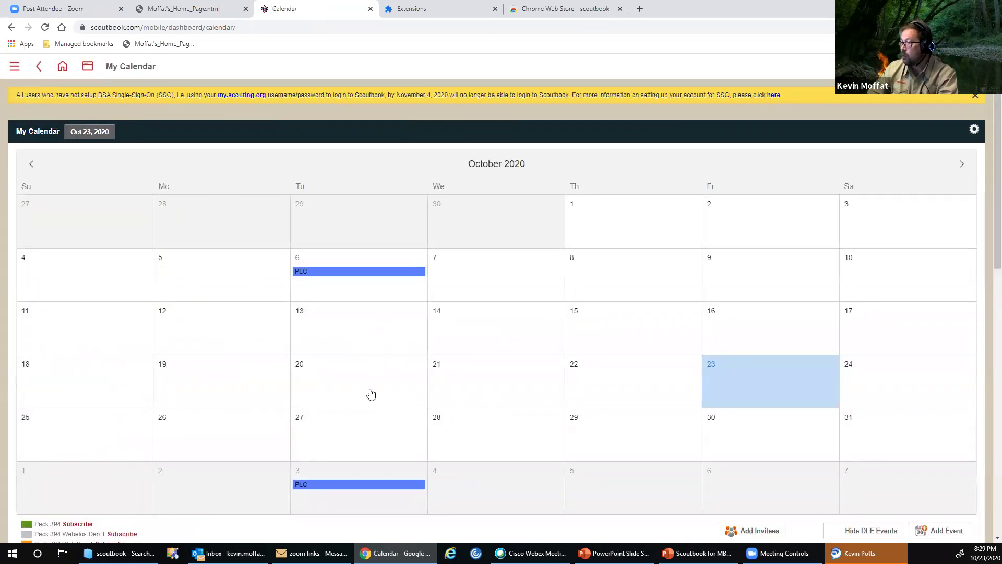
# Start a new October 30 event and set its calendar to Troop 325 B
pyautogui.click(747, 439)
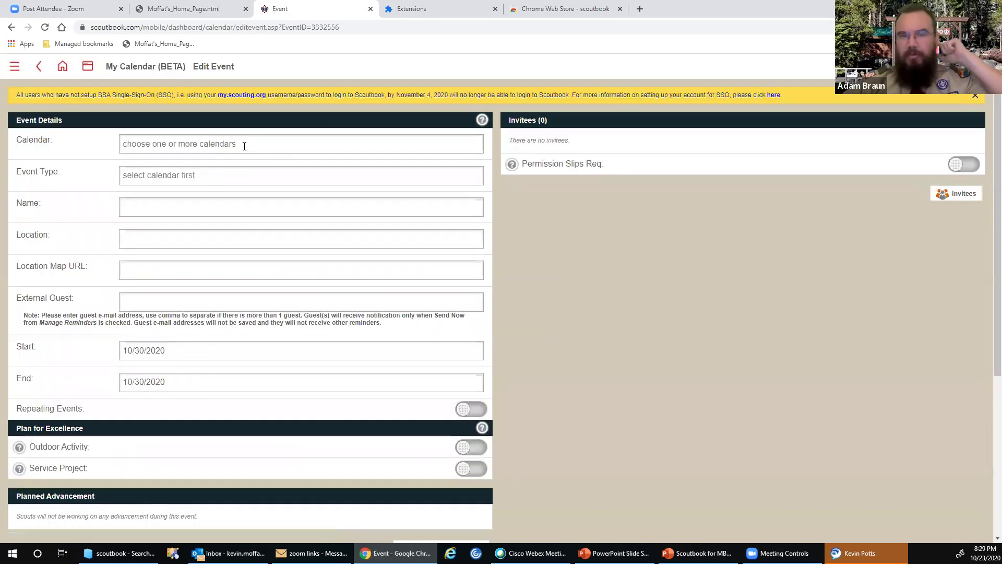
pyautogui.click(260, 144)
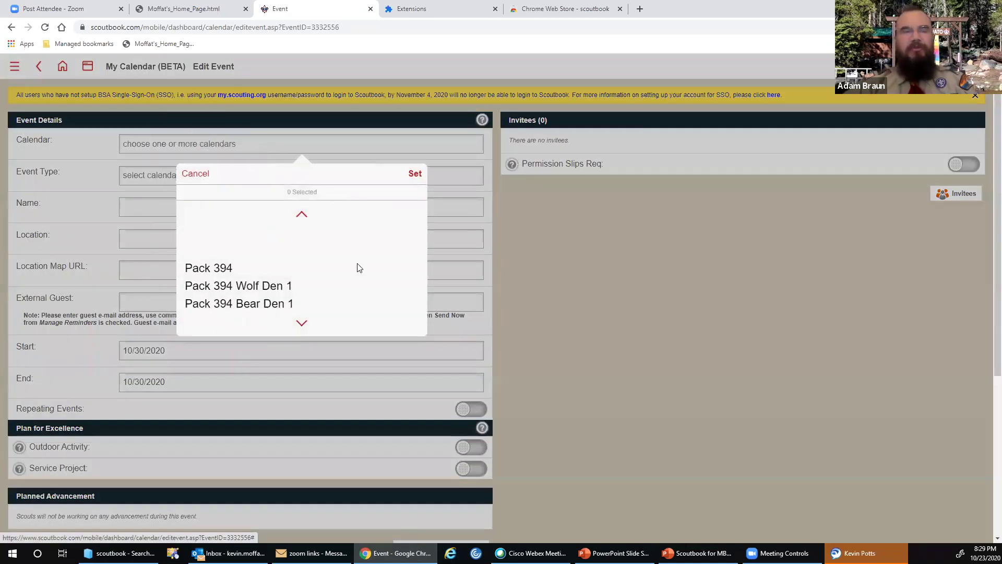
pyautogui.scroll(-3, 360, 268)
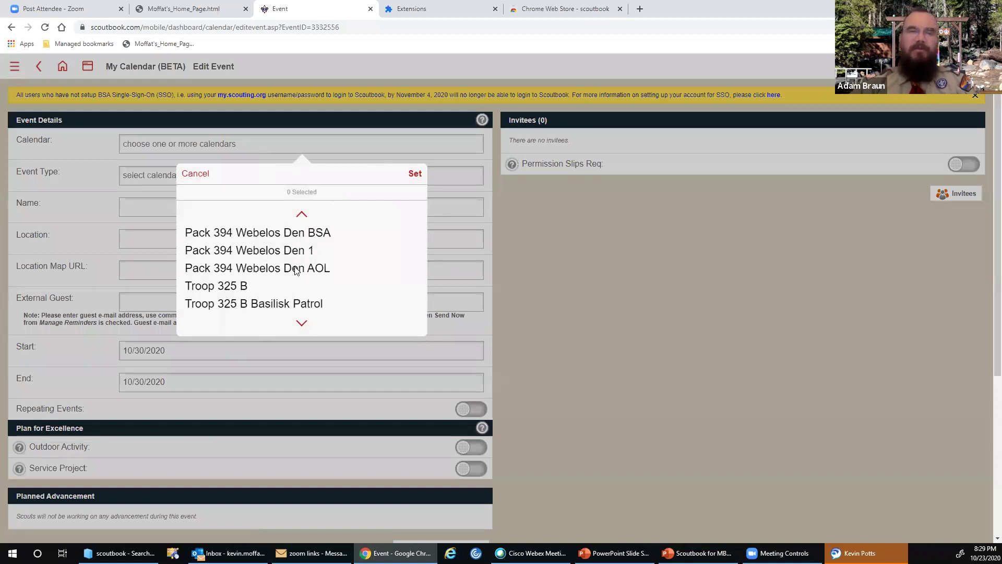
pyautogui.click(208, 287)
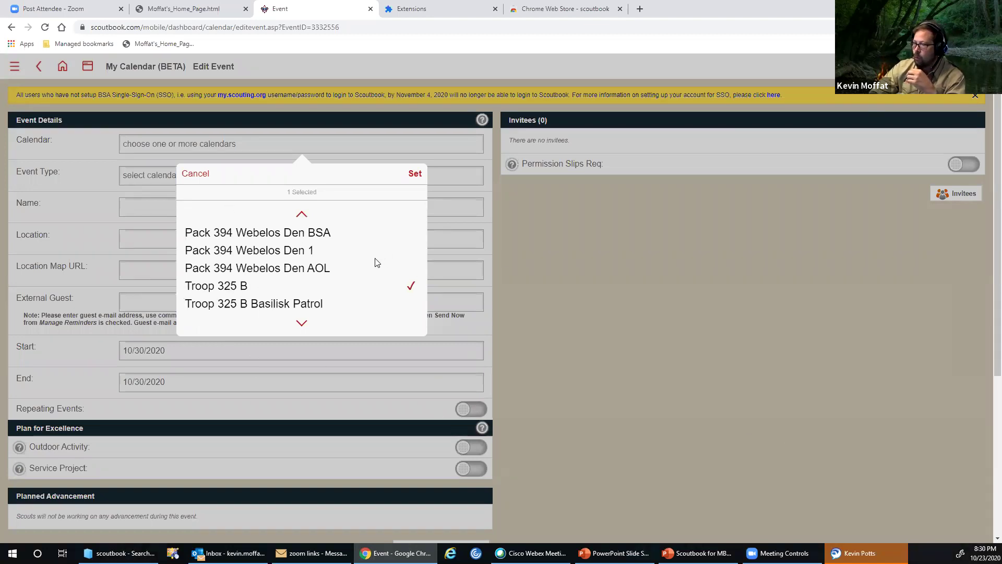
pyautogui.scroll(-6, 287, 290)
pyautogui.scroll(5, 288, 295)
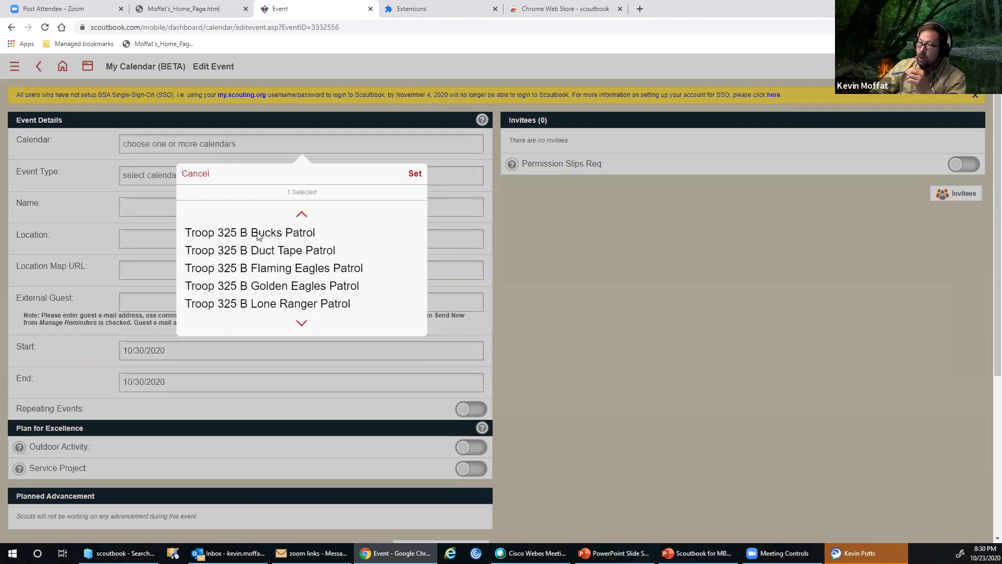
pyautogui.scroll(3, 295, 246)
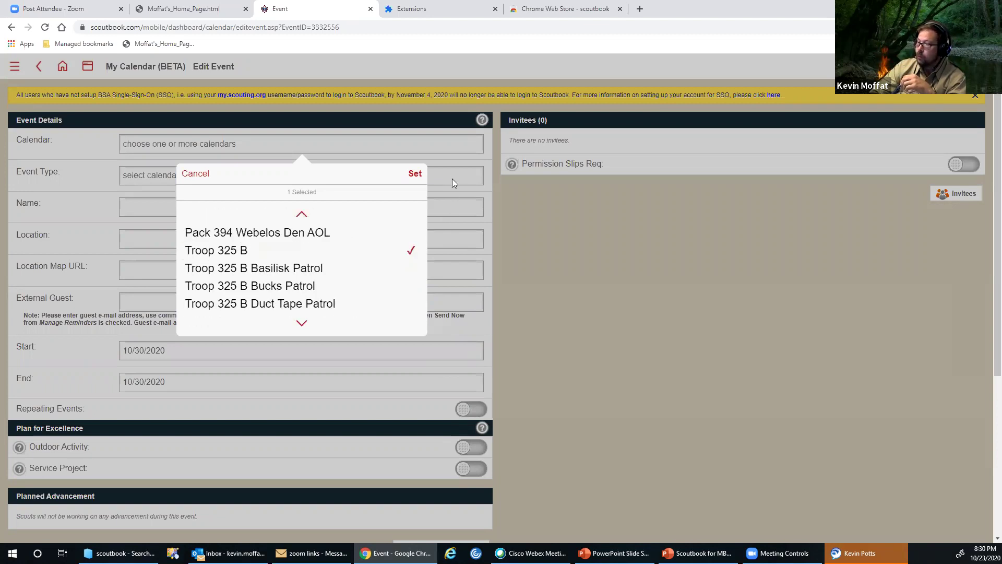
pyautogui.click(415, 174)
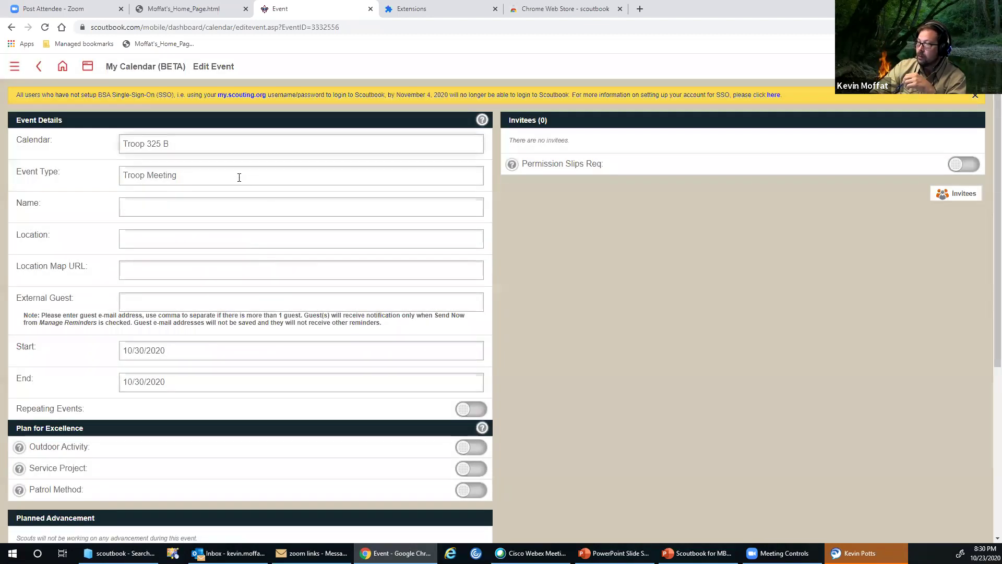
# Set the event type to Patrol Leaders' Council, narrowing the invitees to 9 scouts
pyautogui.click(239, 179)
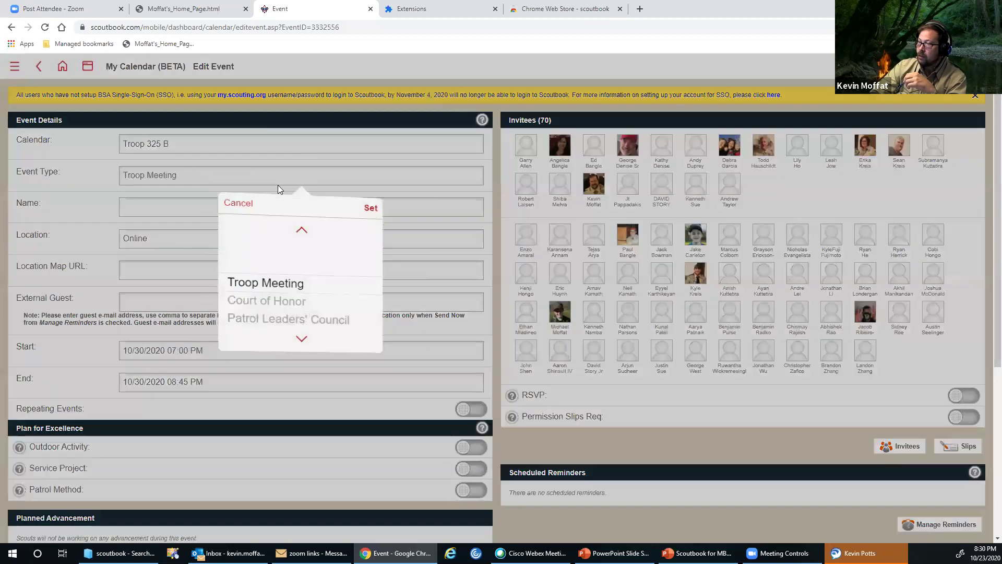
pyautogui.click(307, 327)
pyautogui.click(306, 327)
pyautogui.click(306, 330)
pyautogui.click(306, 331)
pyautogui.click(307, 331)
pyautogui.click(306, 330)
pyautogui.click(292, 303)
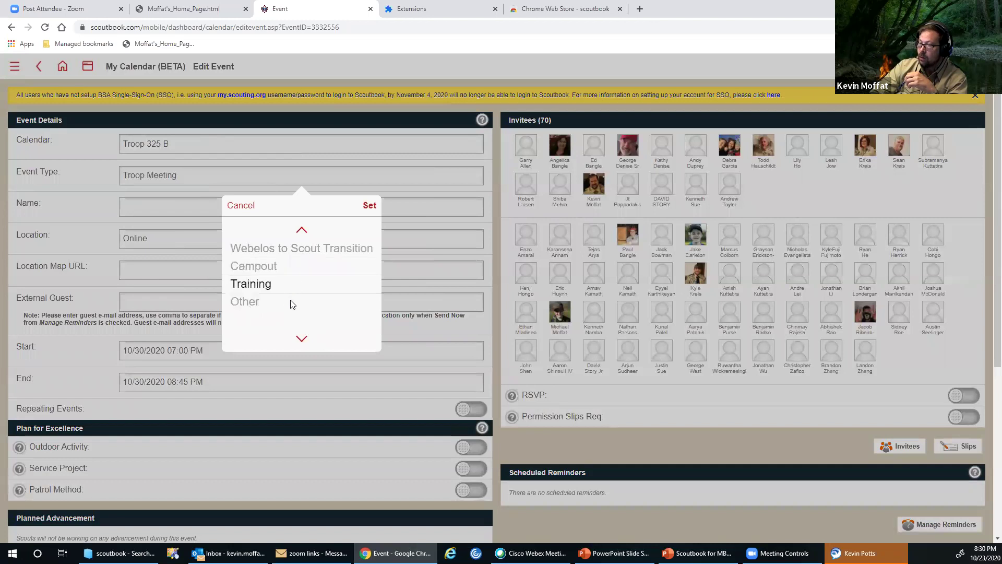
pyautogui.click(283, 267)
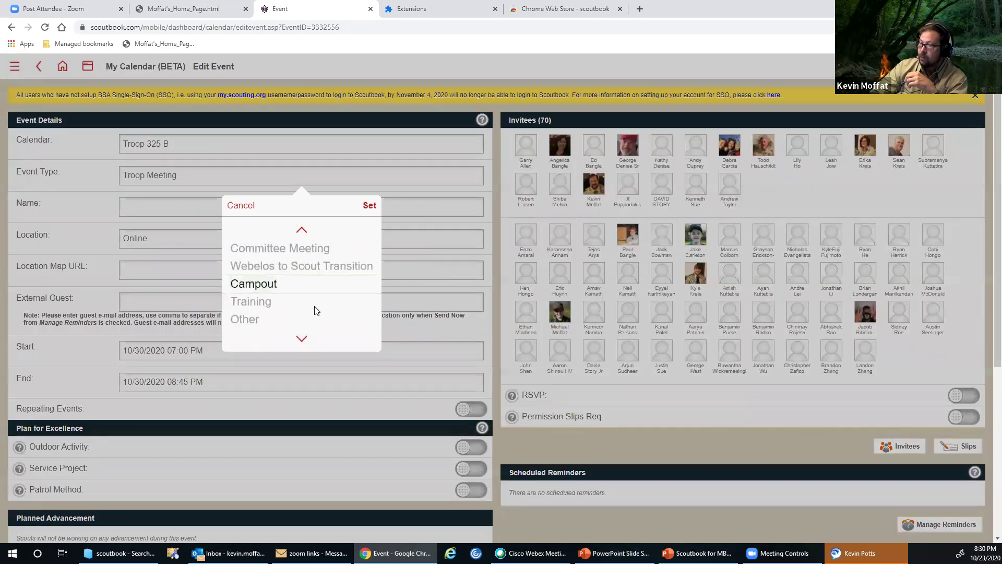
pyautogui.click(259, 300)
pyautogui.click(250, 307)
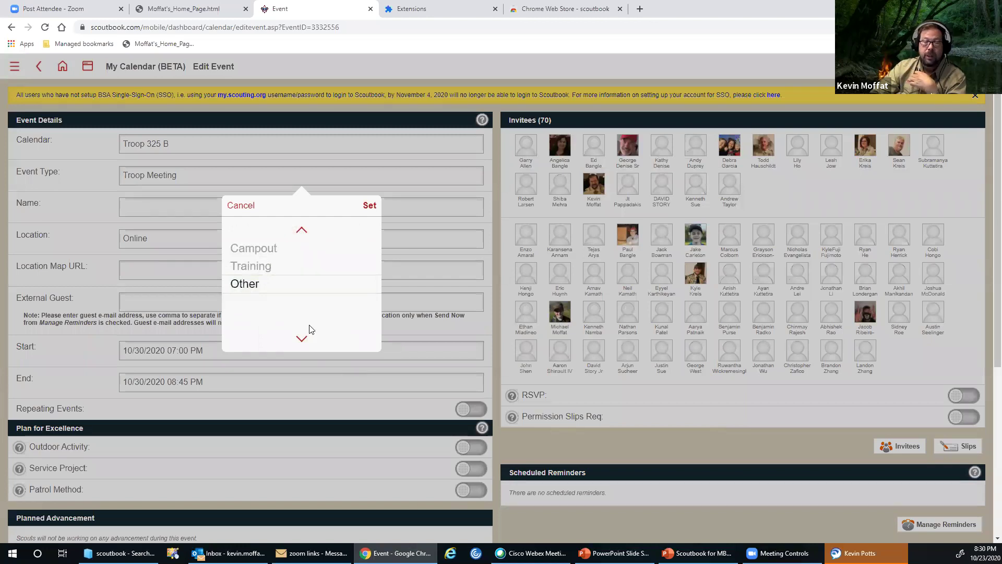
pyautogui.scroll(4, 321, 263)
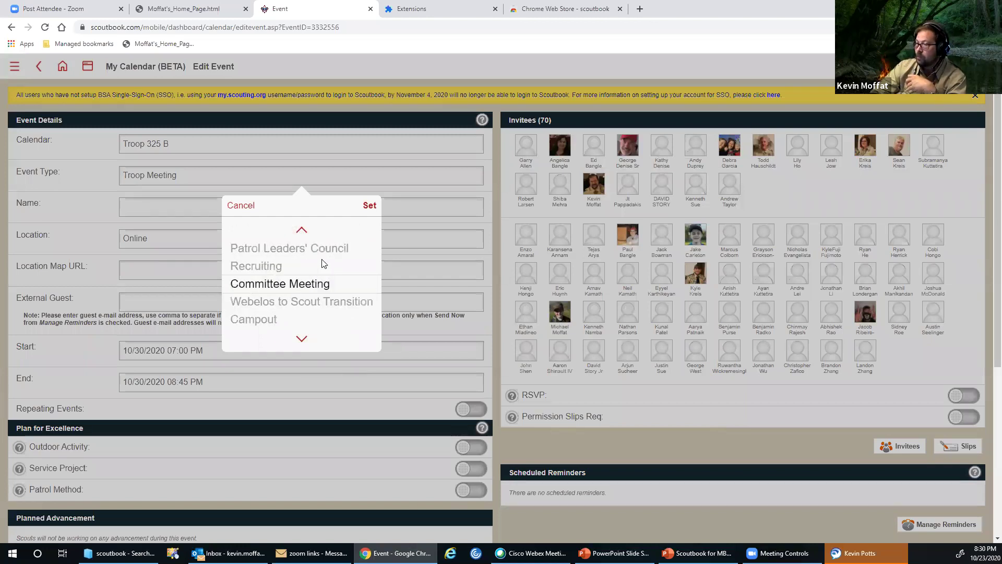
pyautogui.scroll(1, 321, 264)
pyautogui.click(271, 272)
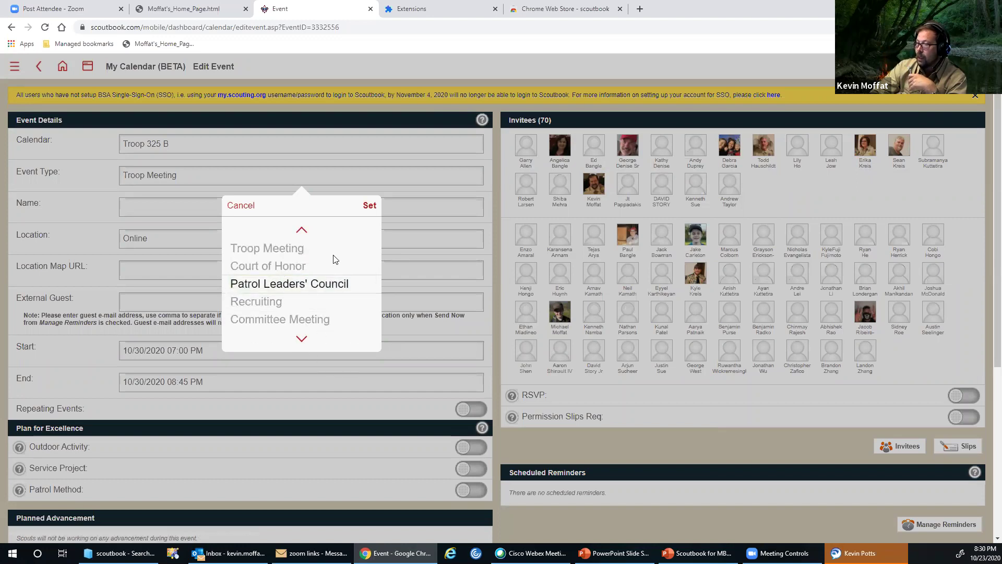
pyautogui.click(369, 207)
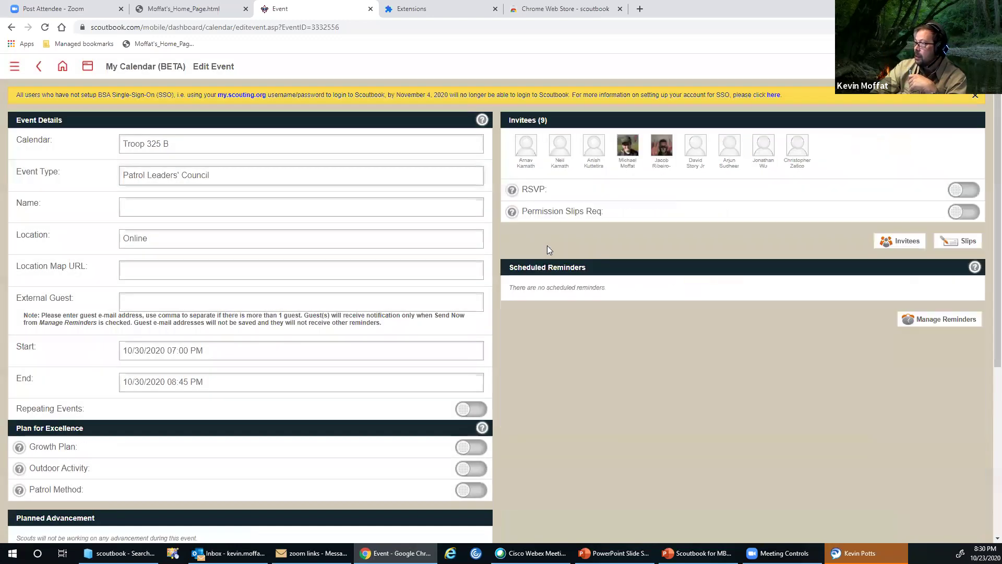
pyautogui.click(267, 210)
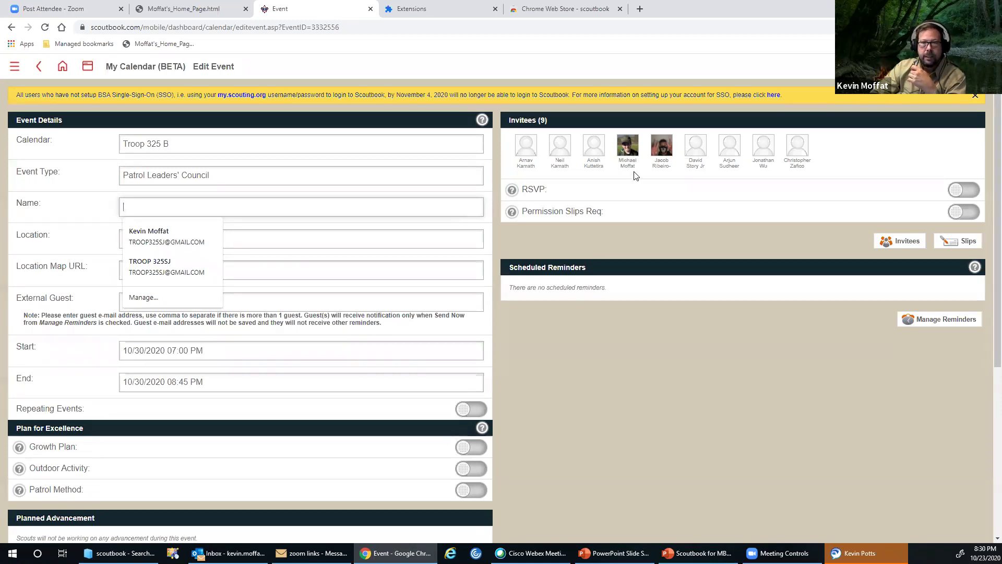
pyautogui.click(943, 320)
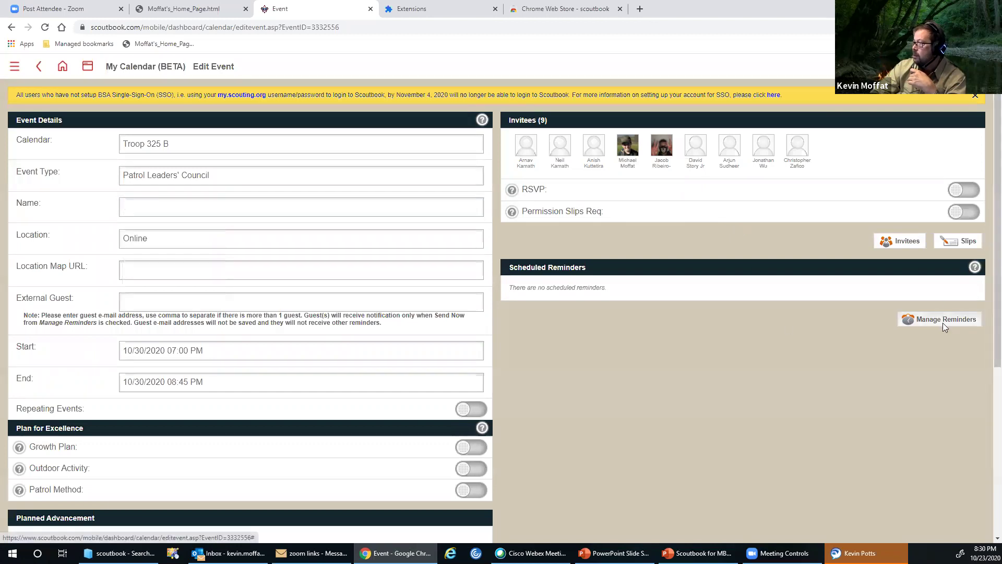
pyautogui.scroll(-10, 927, 242)
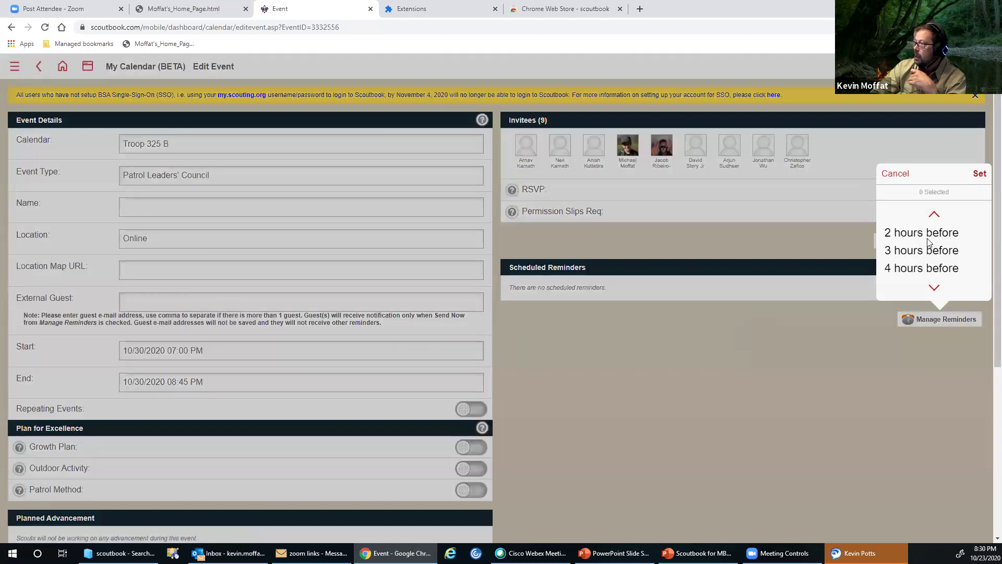
pyautogui.scroll(-18, 928, 242)
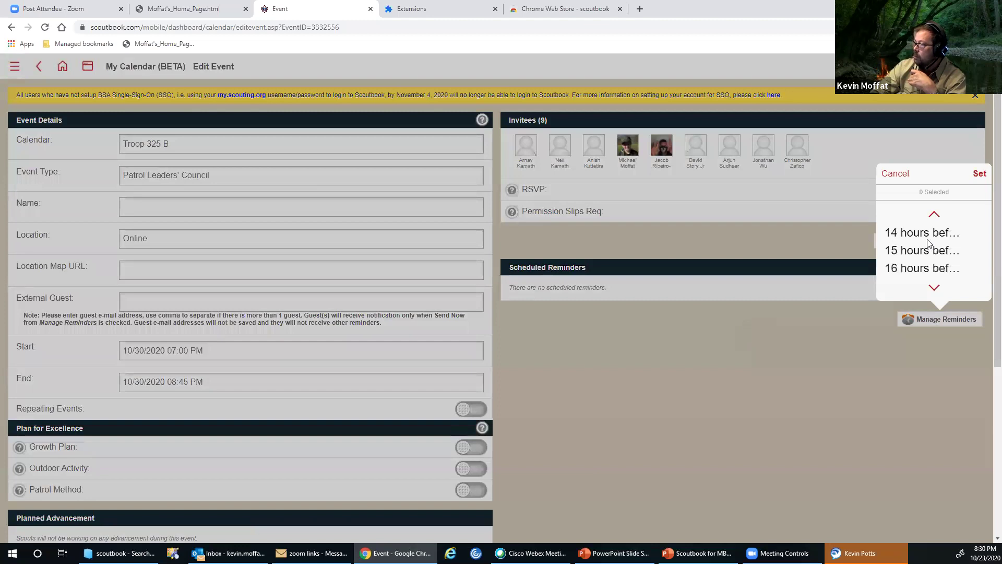
pyautogui.scroll(-20, 928, 244)
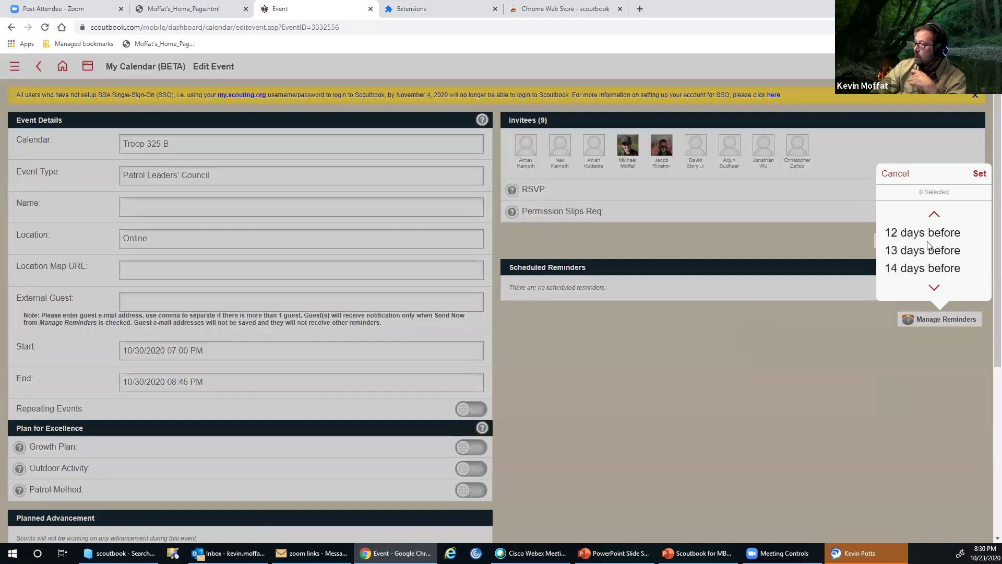
pyautogui.scroll(-8, 928, 244)
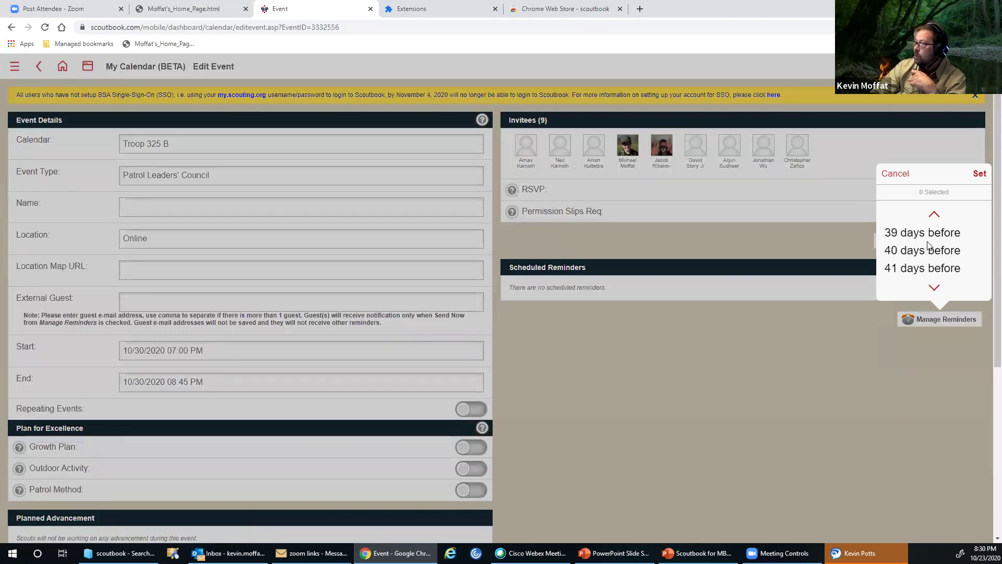
pyautogui.scroll(17, 927, 244)
pyautogui.scroll(12, 928, 244)
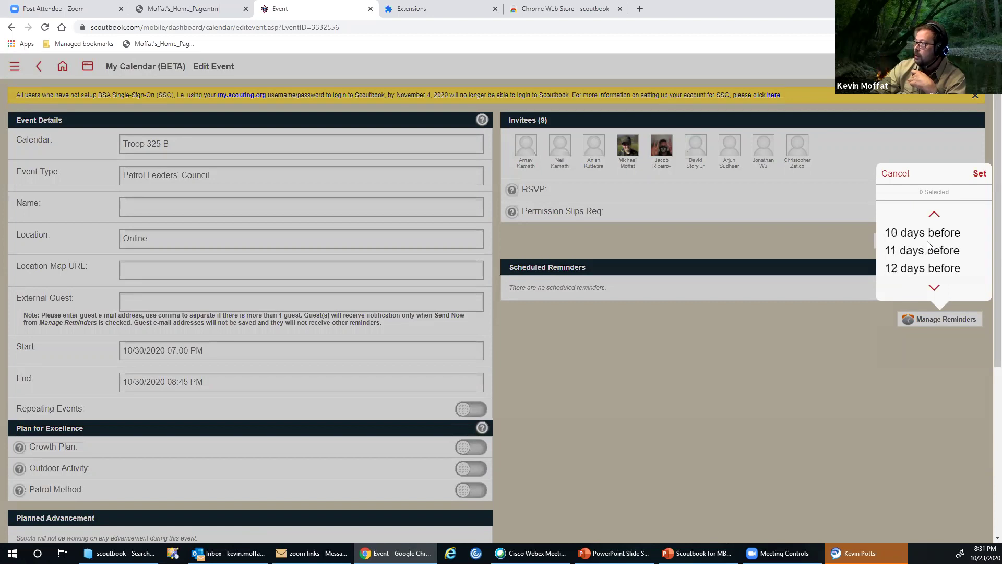
pyautogui.click(895, 174)
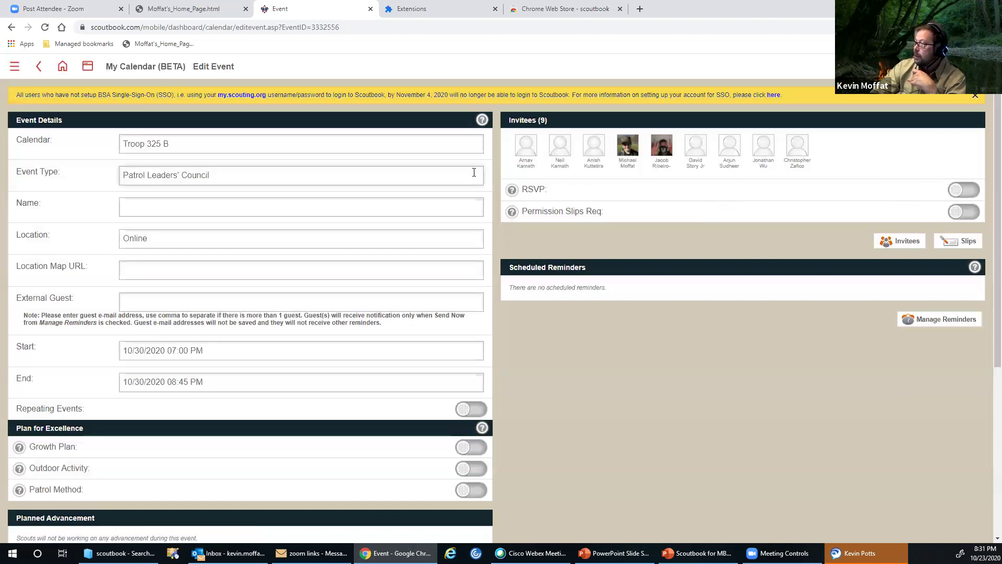
# Change the event type to Court of Honor
pyautogui.click(336, 175)
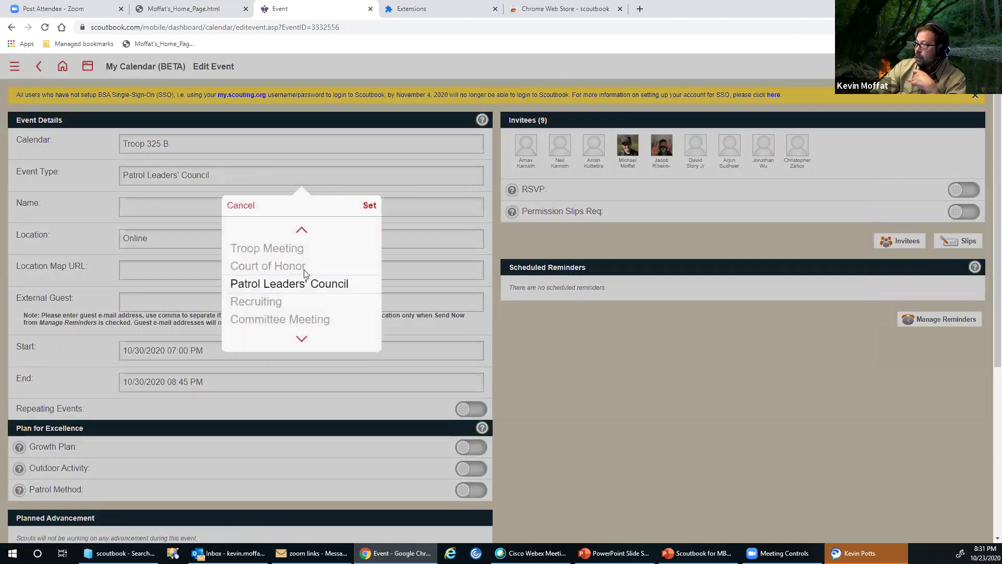
pyautogui.click(276, 265)
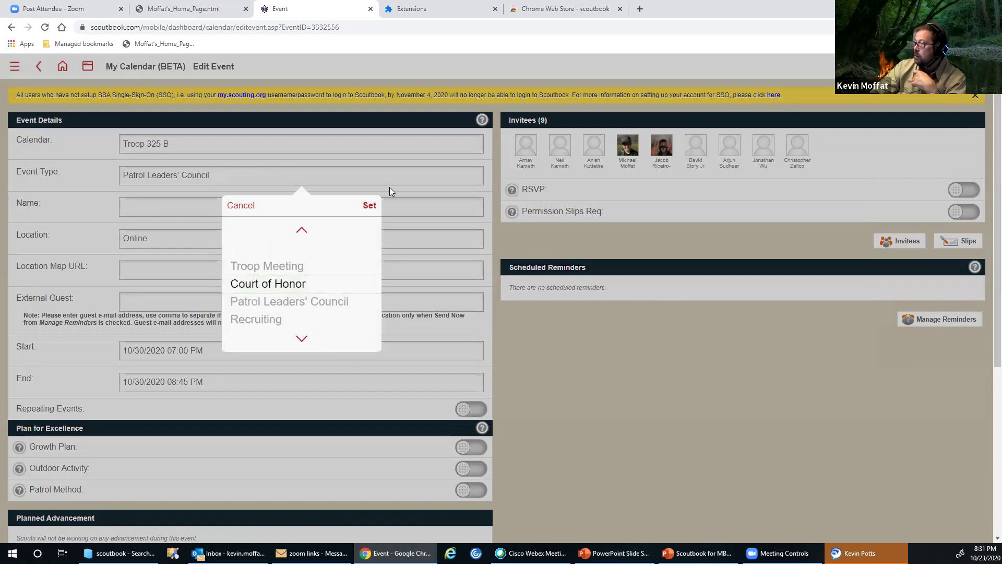
pyautogui.click(370, 205)
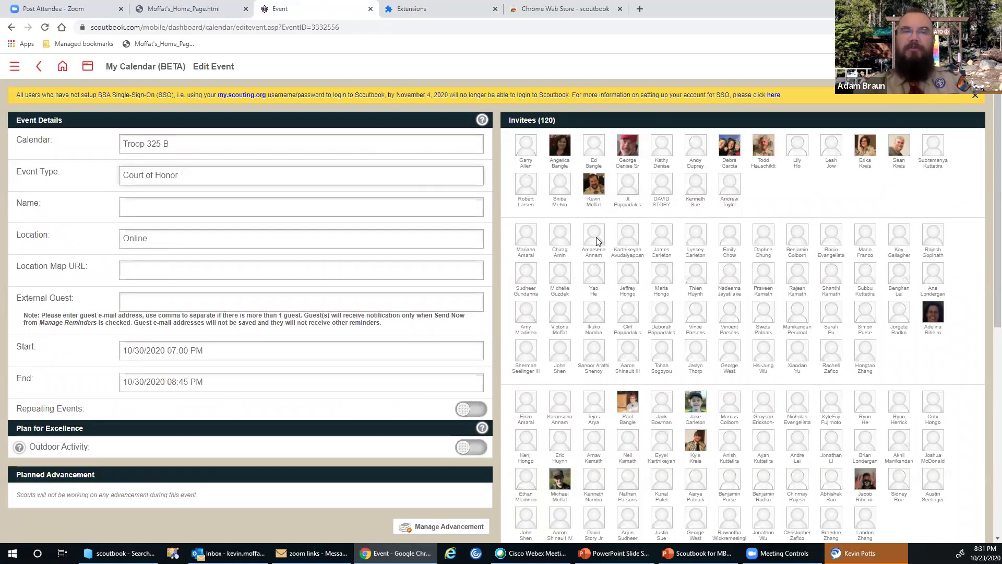
# Clear all invitees from the event and leave the form for the main menu
pyautogui.scroll(-5, 942, 222)
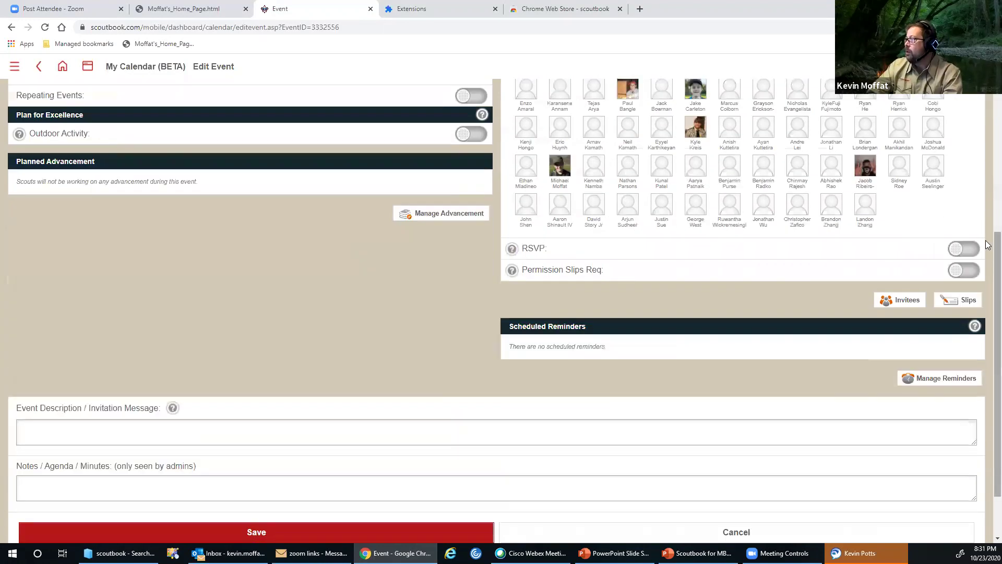
pyautogui.scroll(6, 754, 240)
pyautogui.scroll(-6, 754, 240)
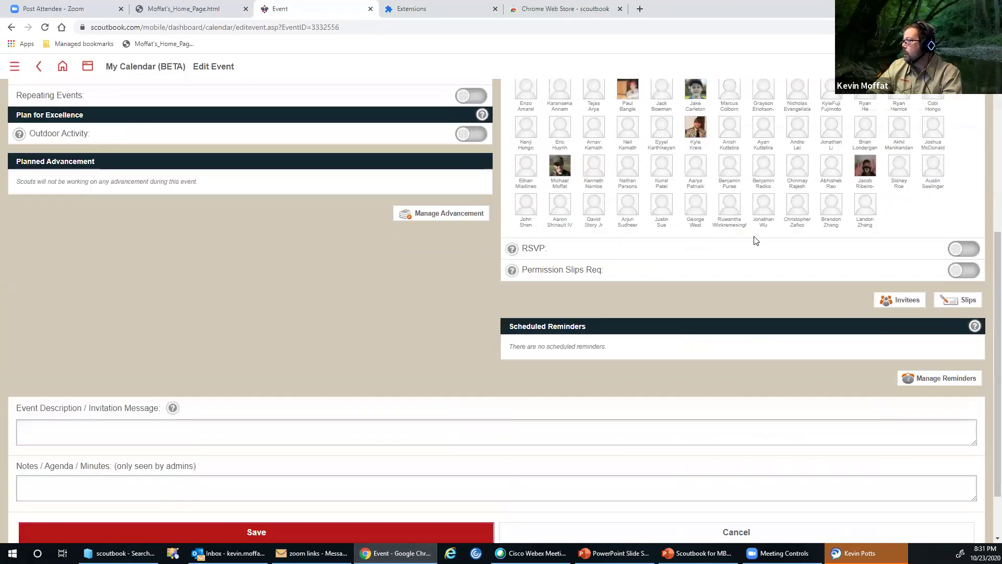
pyautogui.click(907, 300)
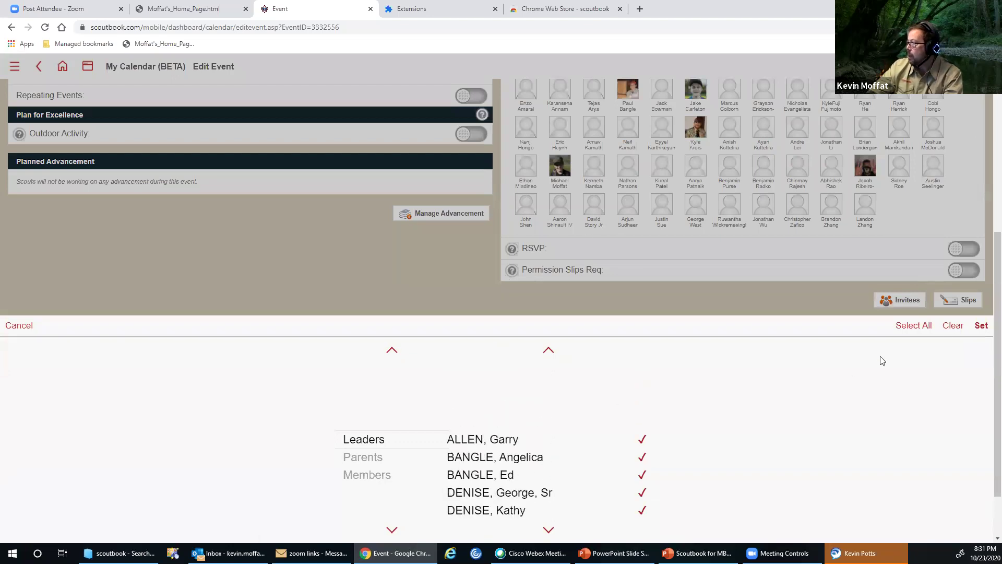
pyautogui.click(953, 326)
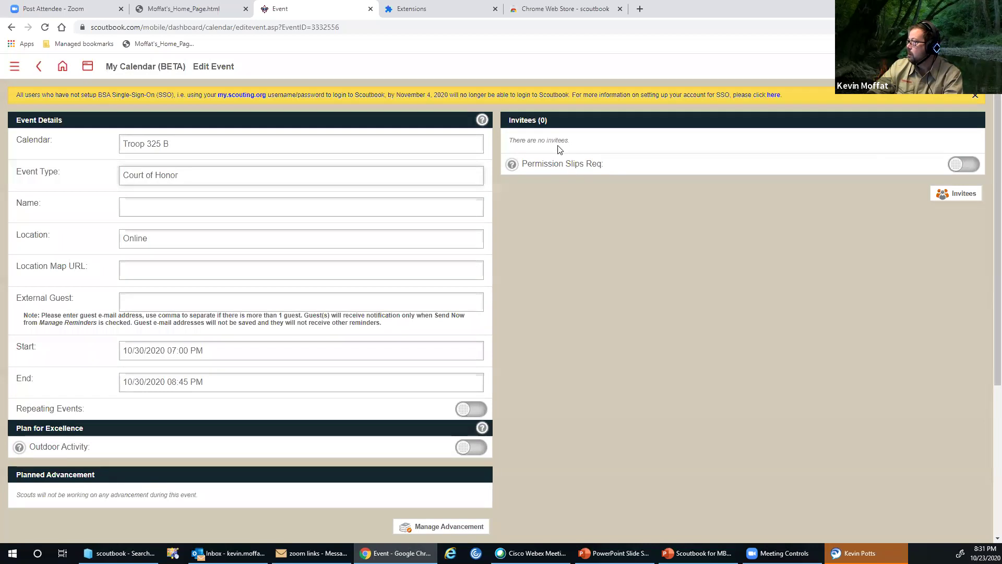
pyautogui.click(41, 67)
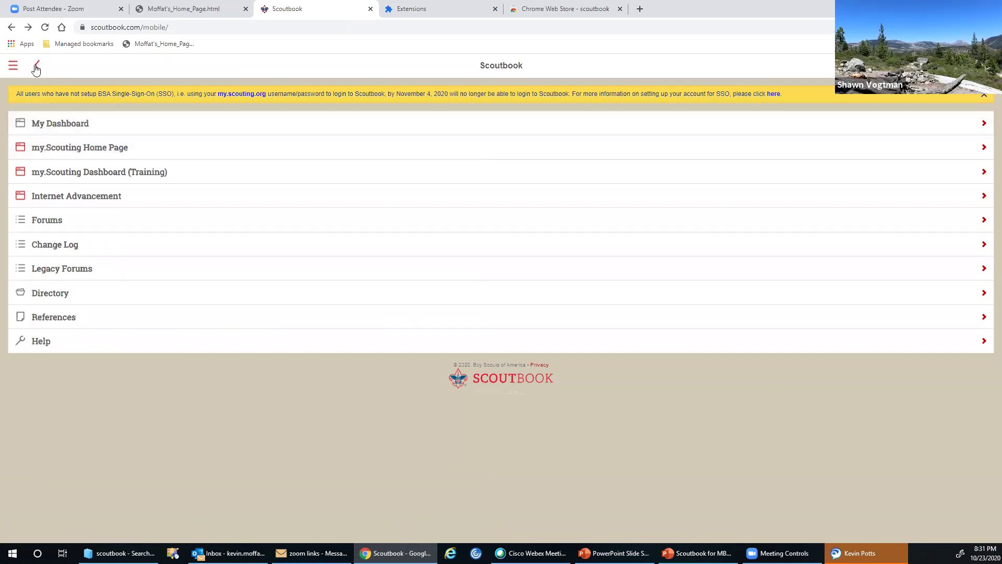
# Go through My Dashboard and Troop 325 B's calendar to start a new October 30, 2020 event
pyautogui.click(30, 125)
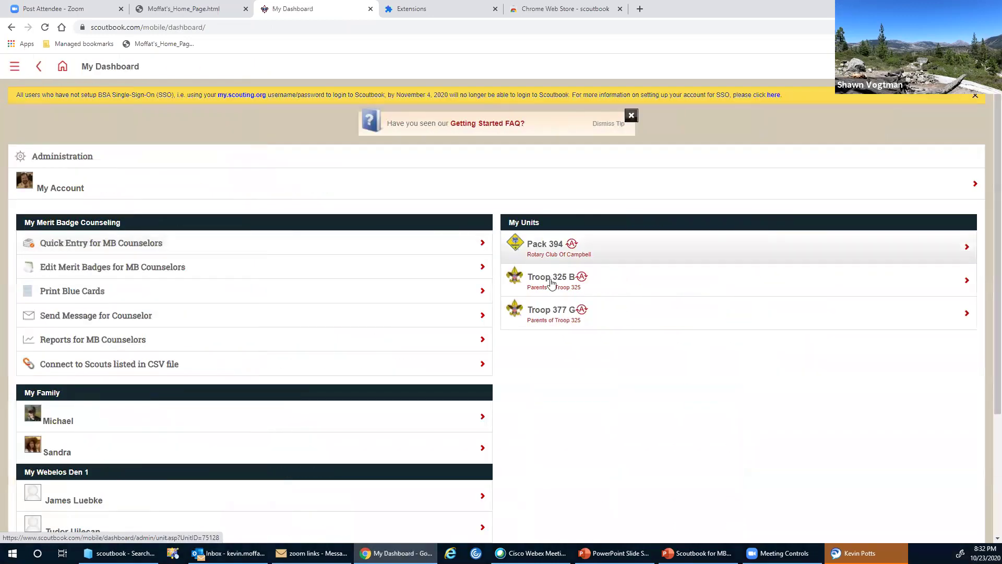
pyautogui.click(548, 279)
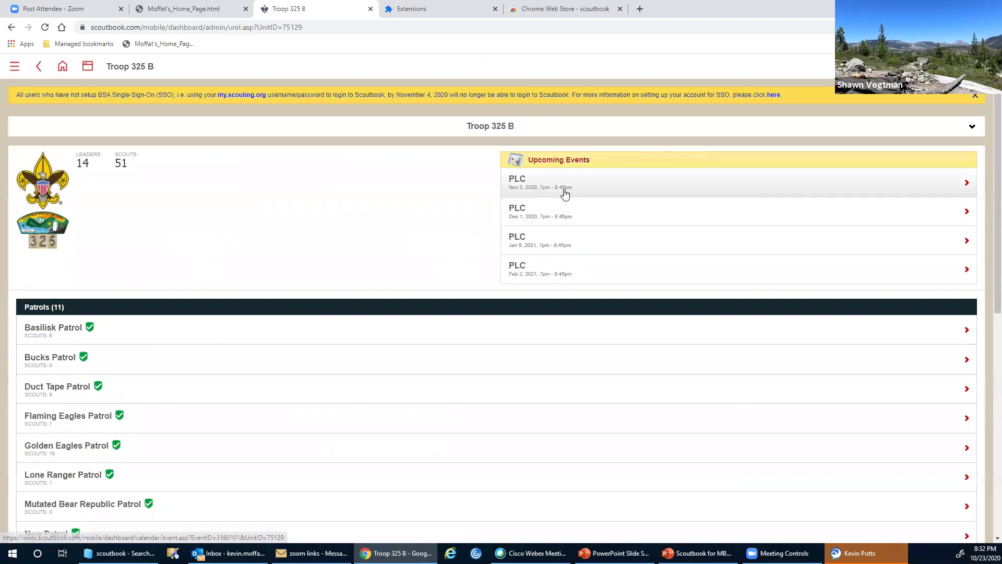
pyautogui.click(577, 162)
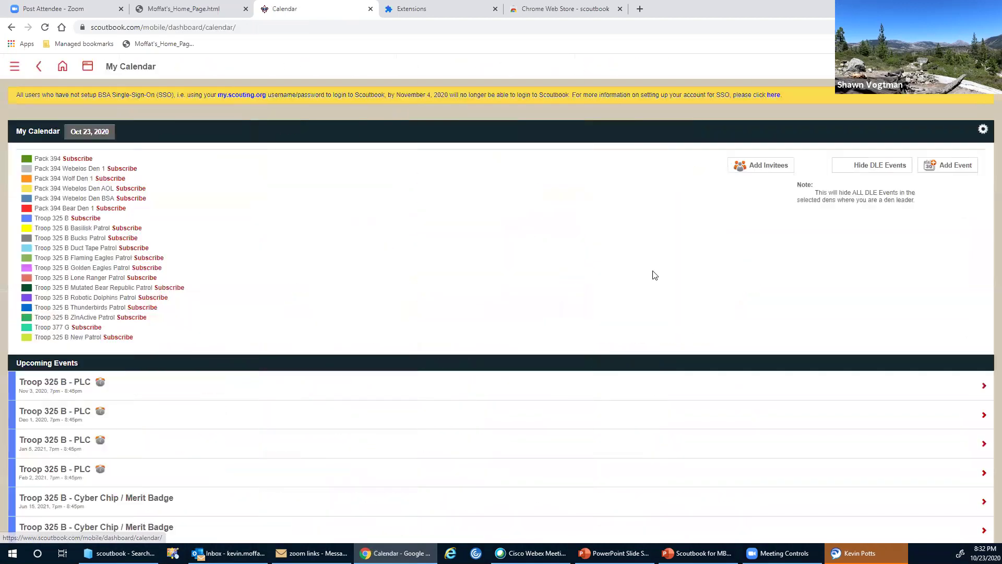
pyautogui.click(763, 452)
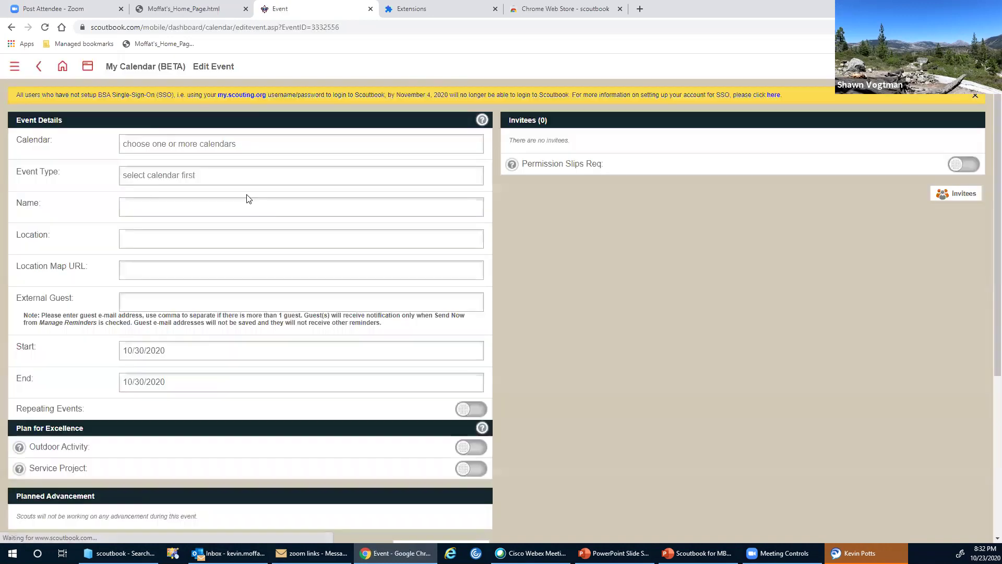
# Assign the Basilisk Patrol and Duct Tape Patrol calendars, making it a Patrol Meeting with 15 invitees
pyautogui.click(253, 148)
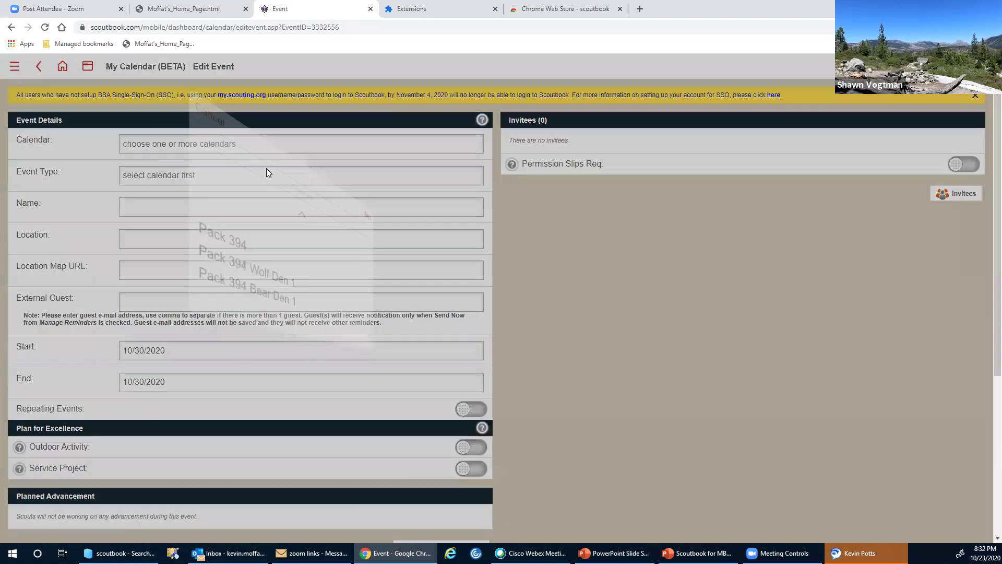
pyautogui.scroll(-4, 305, 301)
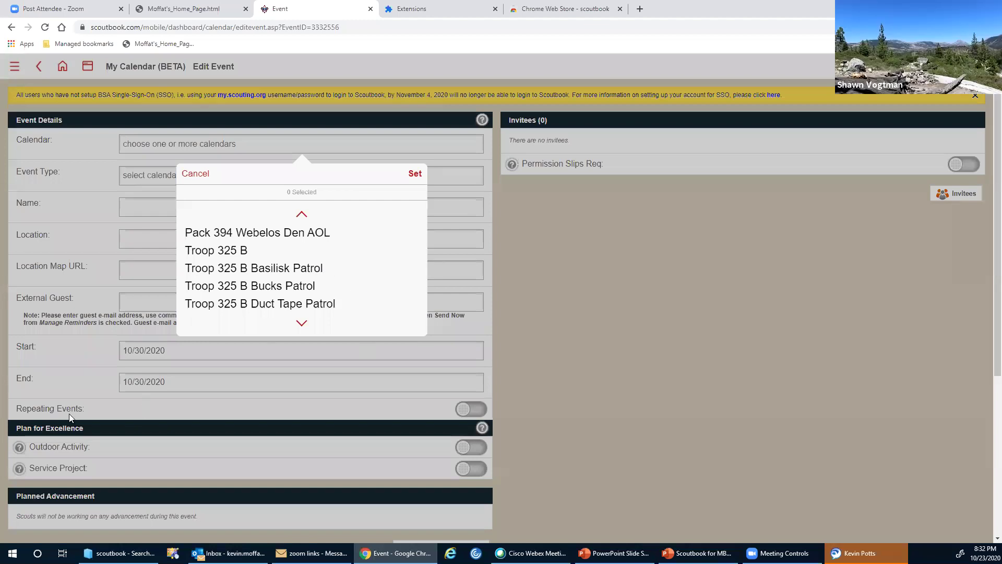
pyautogui.scroll(-5, 325, 418)
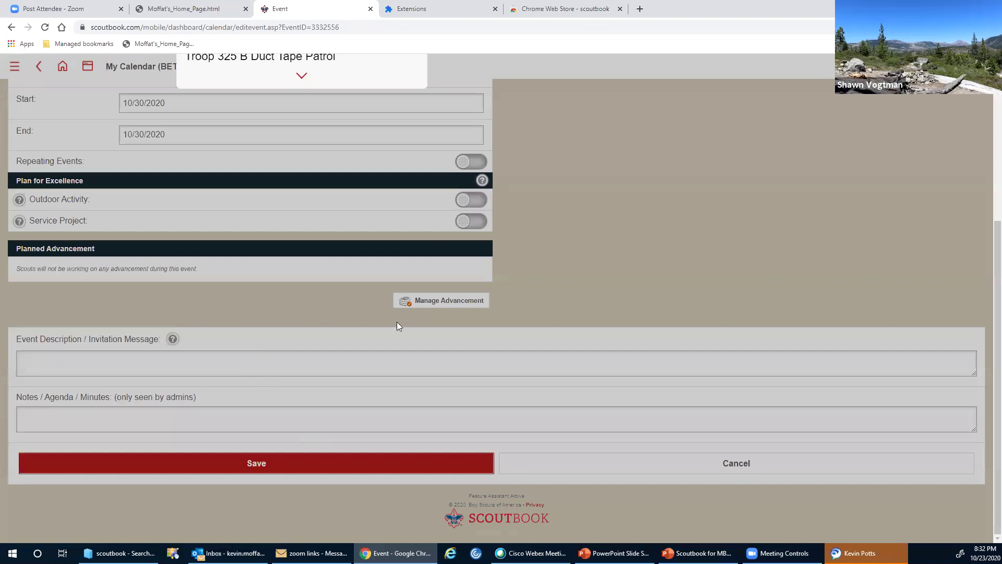
pyautogui.scroll(5, 697, 305)
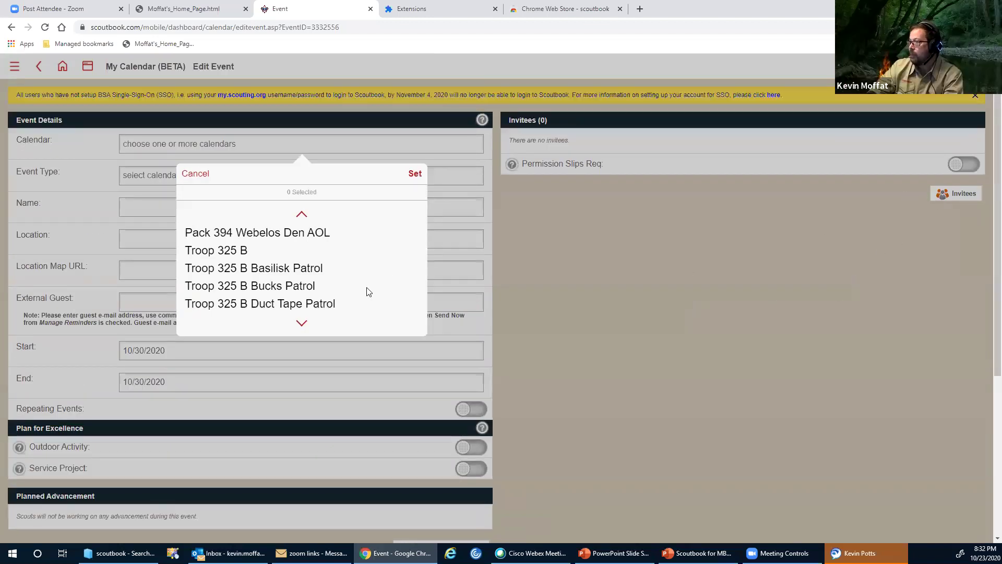
pyautogui.click(264, 272)
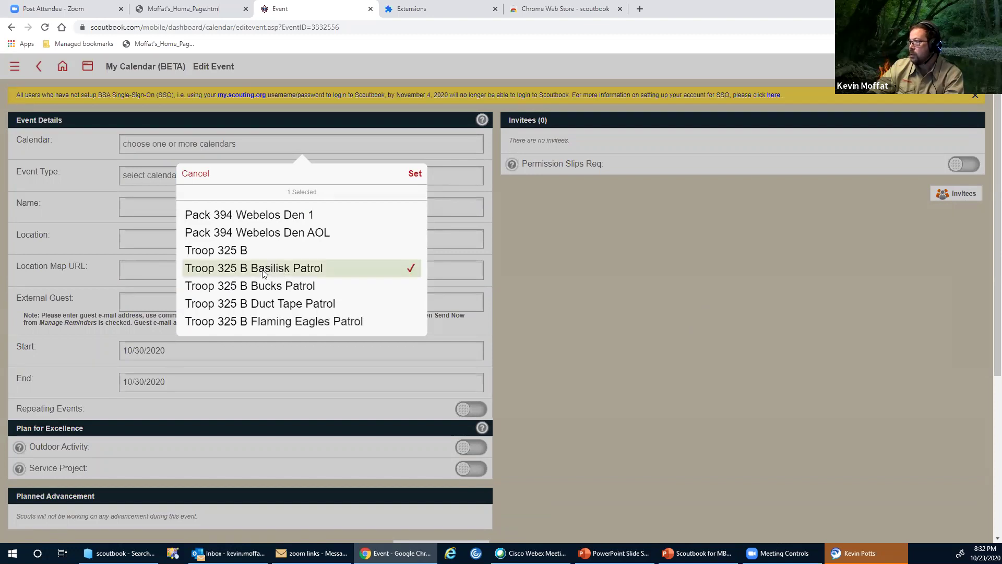
pyautogui.click(280, 291)
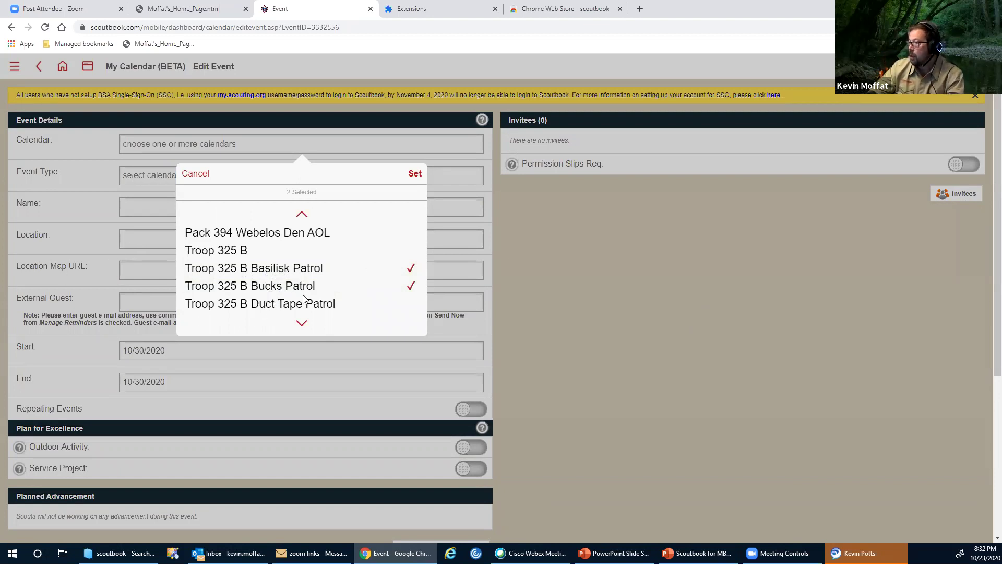
pyautogui.click(262, 302)
pyautogui.click(416, 173)
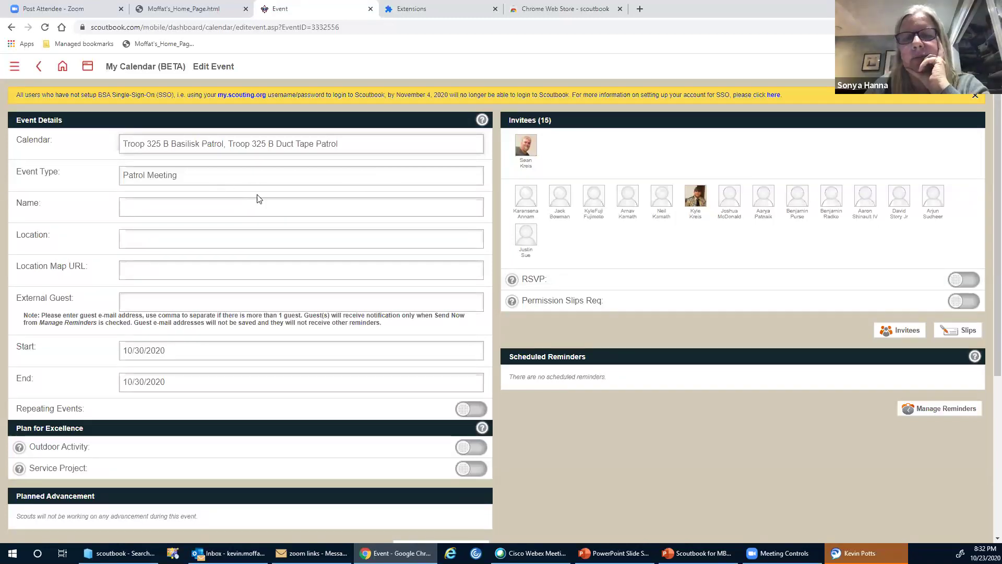
pyautogui.click(899, 331)
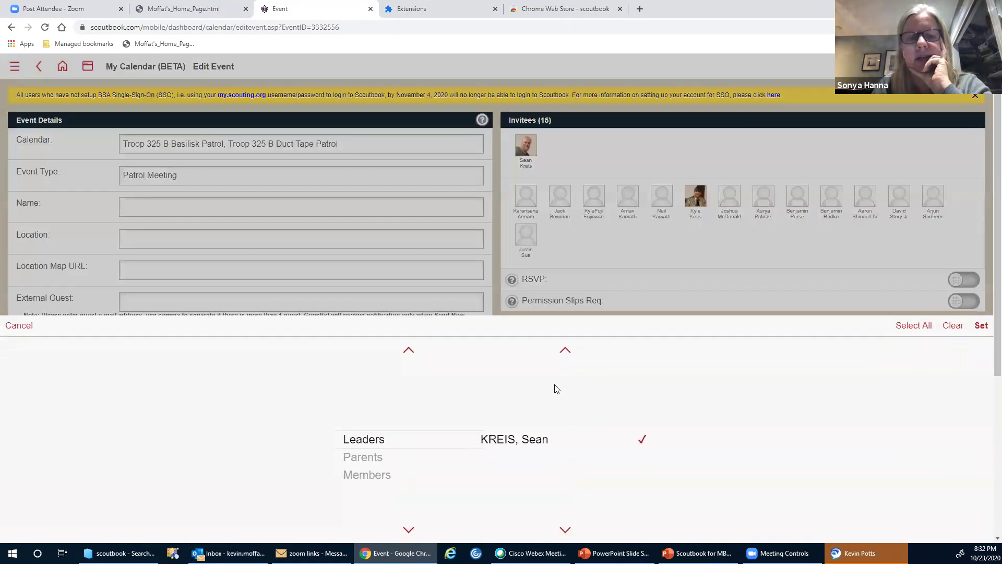
pyautogui.click(369, 476)
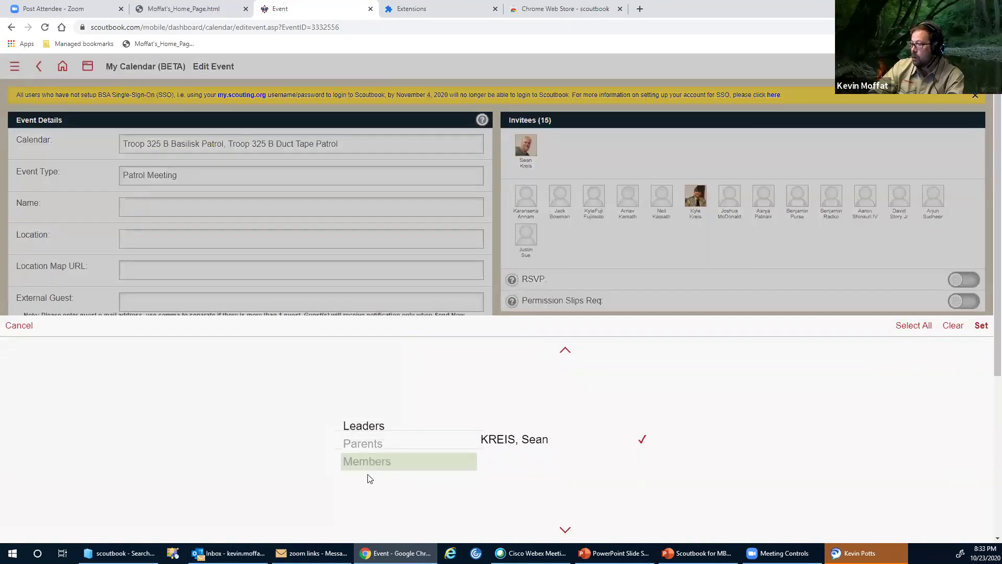
pyautogui.scroll(-5, 533, 459)
pyautogui.scroll(3, 526, 464)
pyautogui.scroll(-3, 526, 464)
pyautogui.scroll(5, 526, 464)
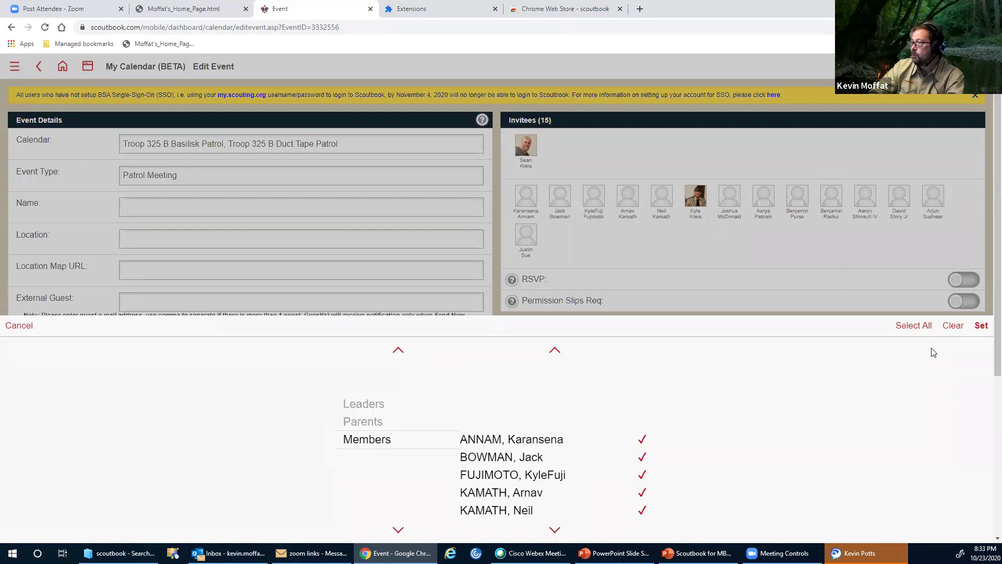
pyautogui.scroll(-8, 813, 395)
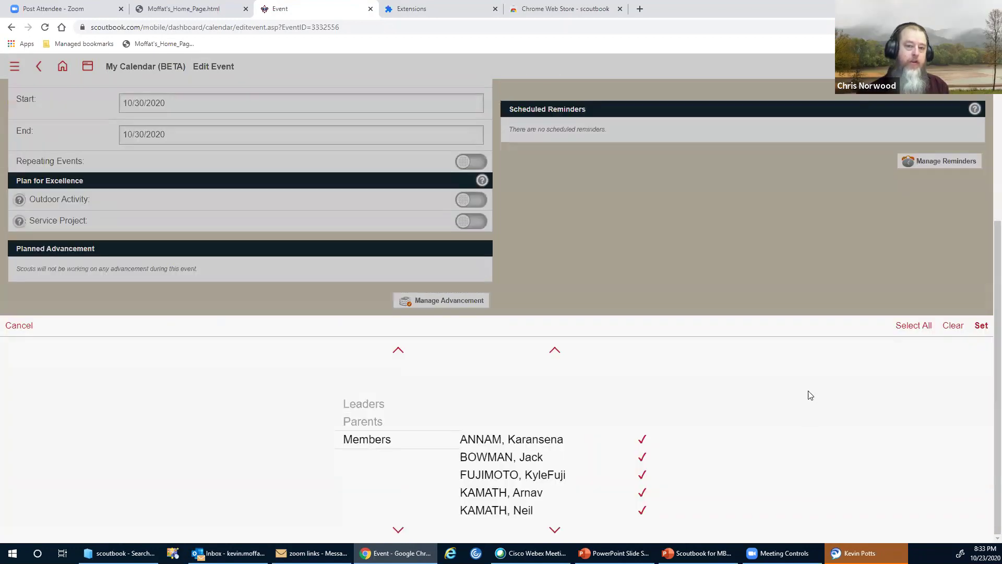
pyautogui.scroll(8, 812, 360)
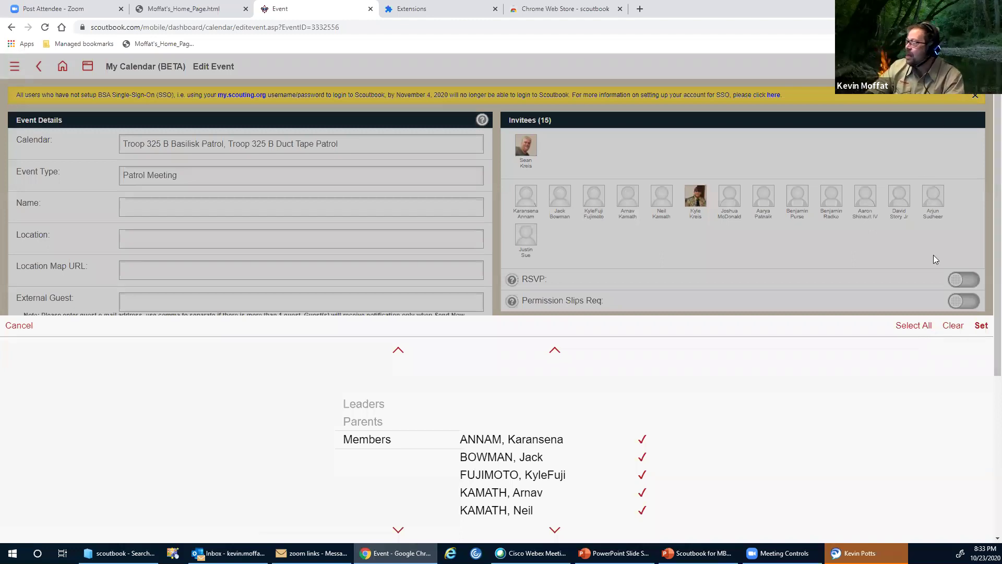
pyautogui.click(19, 327)
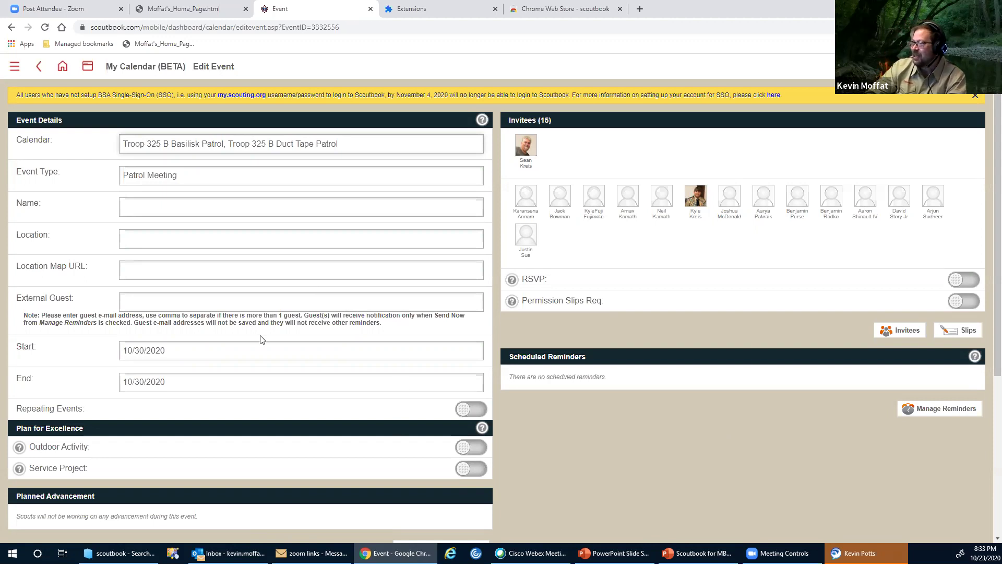
# Scroll down the Patrol Meeting form and place the cursor in the description box
pyautogui.scroll(-3, 329, 376)
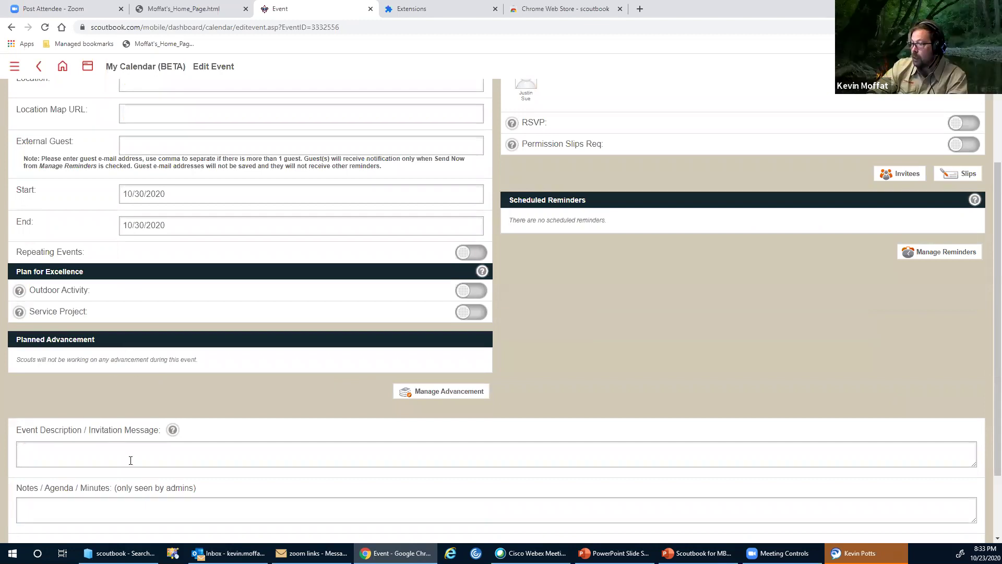
pyautogui.scroll(-2, 131, 460)
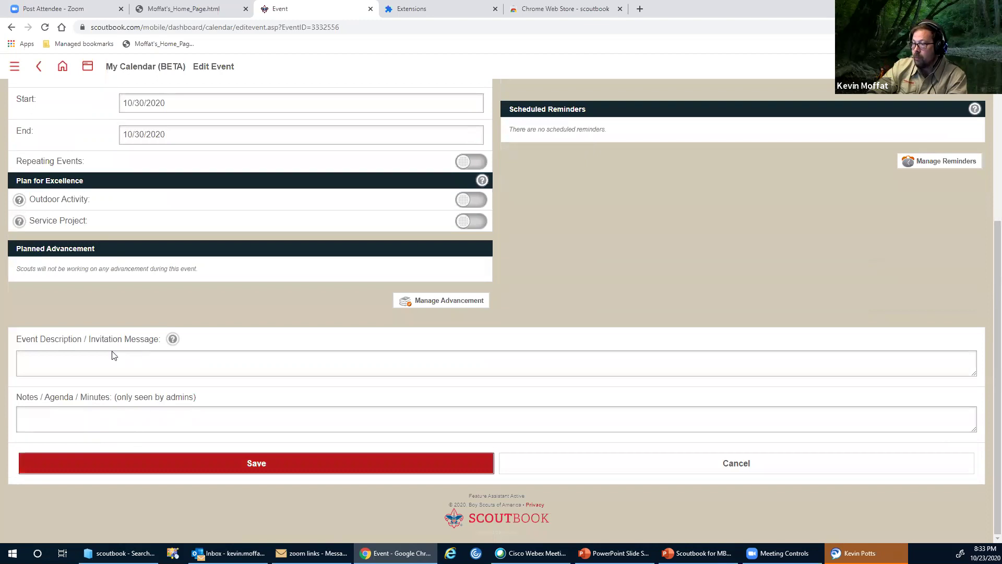
pyautogui.click(95, 353)
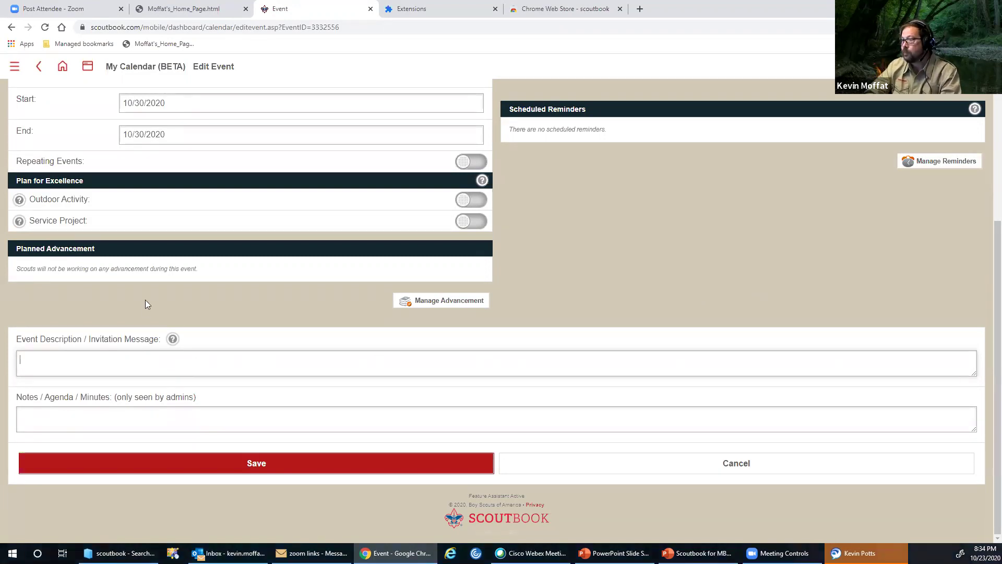
# Turn on Outdoor Activity and Service Project, then bring up Manage Advancement
pyautogui.scroll(3, 172, 290)
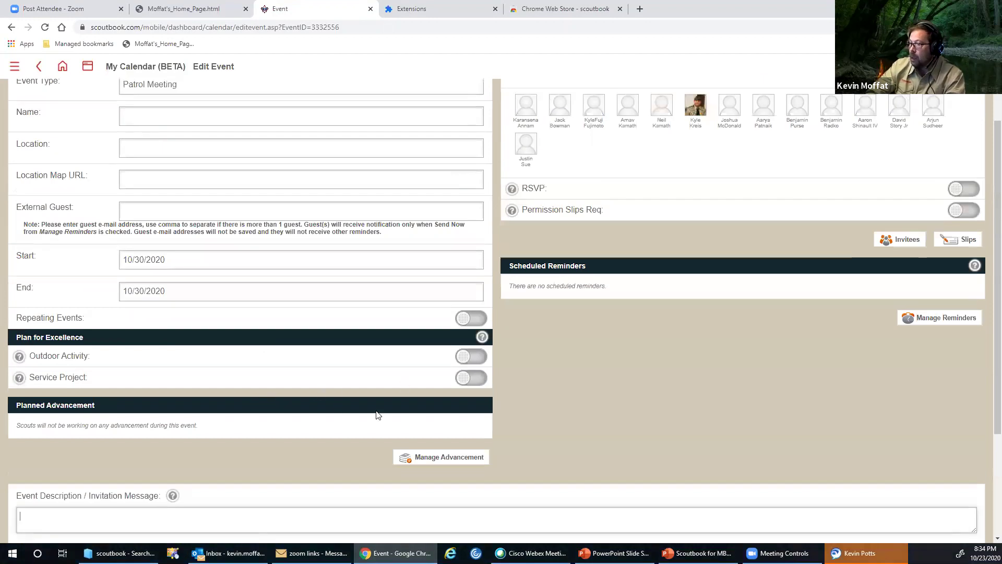
pyautogui.click(472, 357)
pyautogui.click(473, 378)
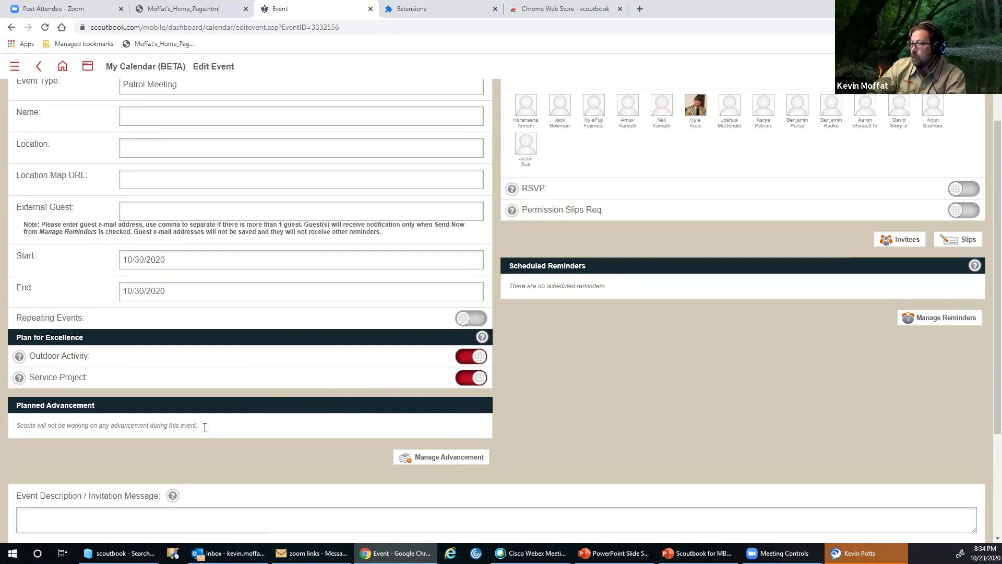
pyautogui.click(438, 459)
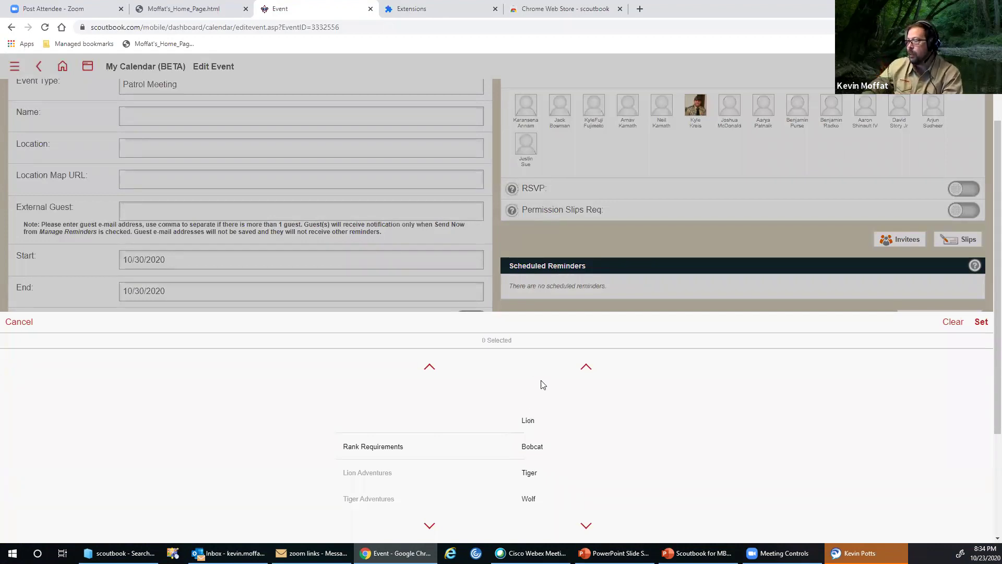
# Plan the American Business merit badge for the event and open its requirement details
pyautogui.scroll(-4, 463, 458)
pyautogui.scroll(-2, 436, 486)
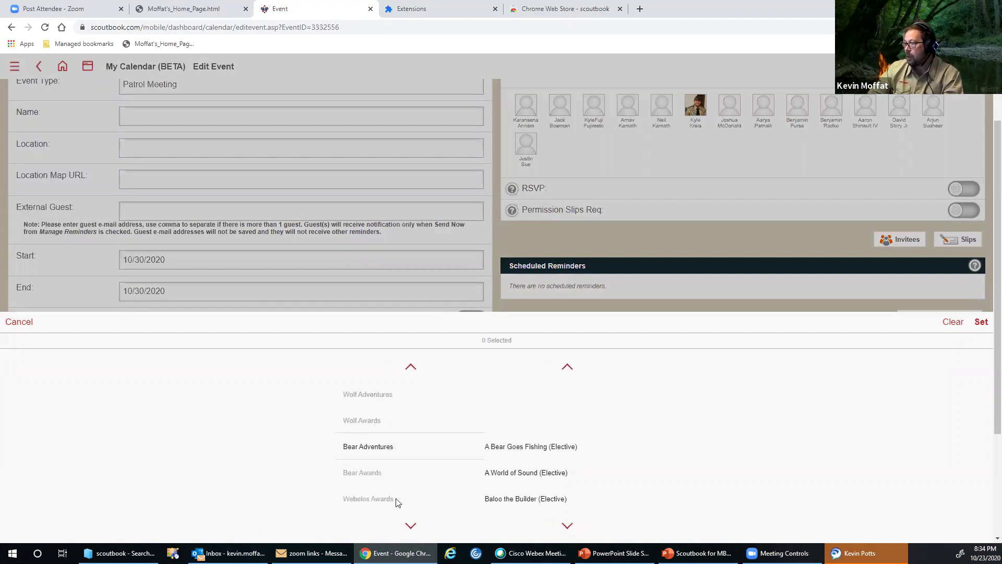
pyautogui.scroll(-1, 400, 495)
pyautogui.scroll(-5, 458, 455)
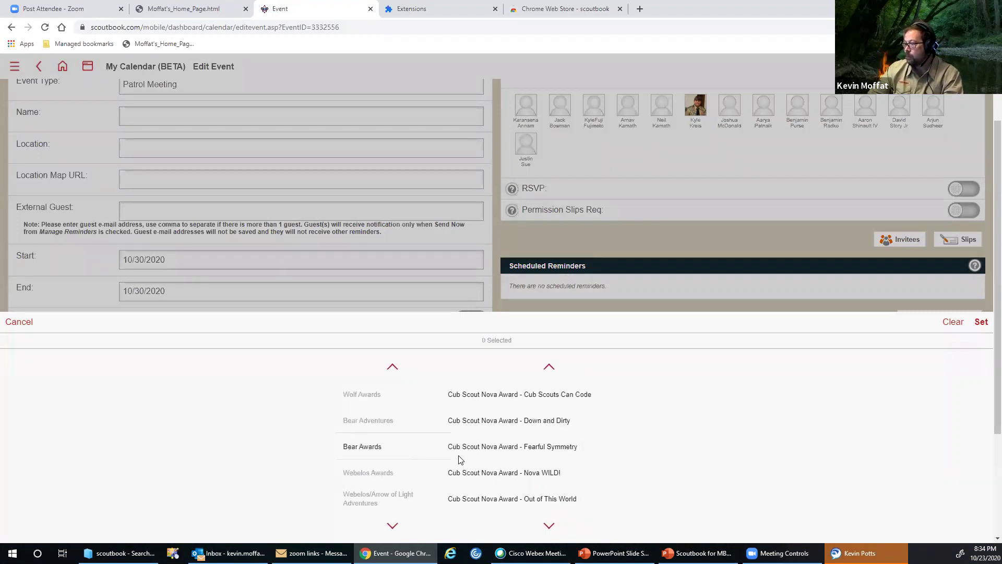
pyautogui.scroll(-4, 396, 470)
pyautogui.scroll(3, 374, 483)
pyautogui.scroll(-2, 375, 488)
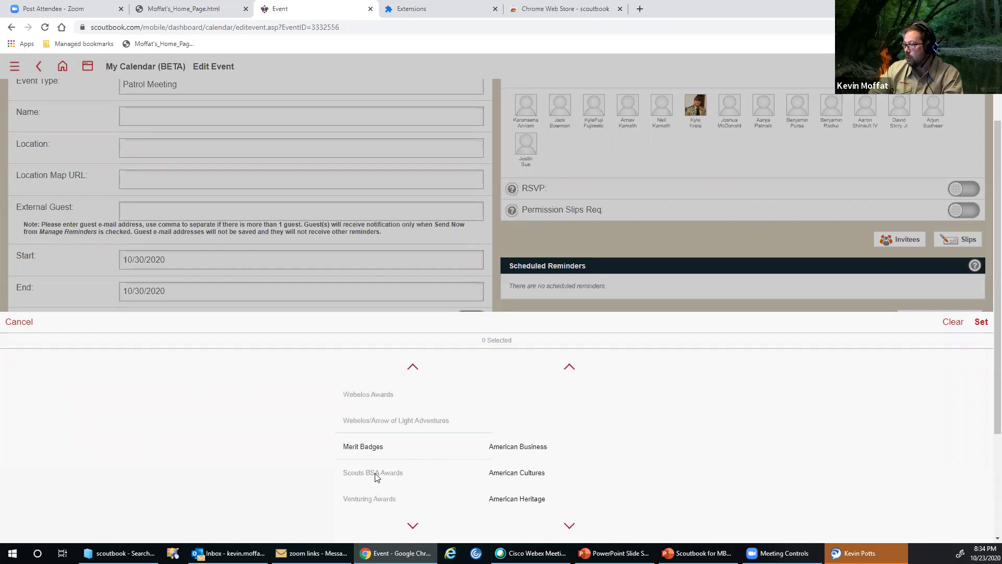
pyautogui.click(514, 446)
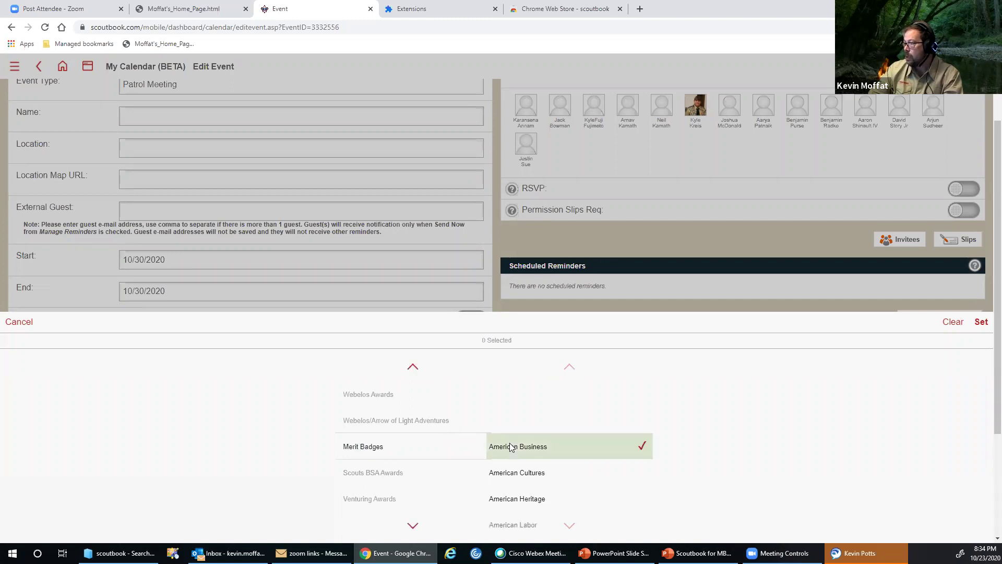
pyautogui.click(981, 322)
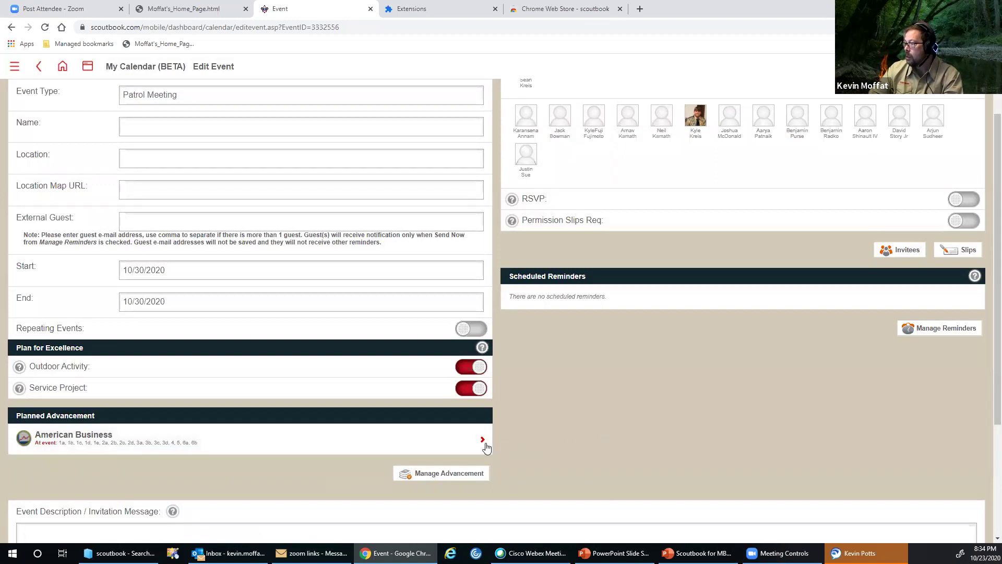
pyautogui.click(359, 441)
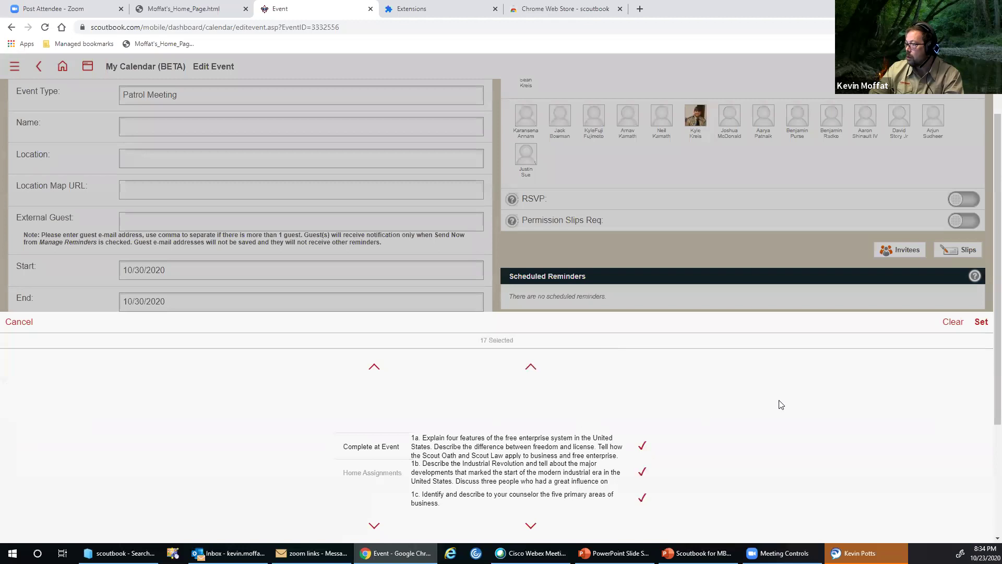
# Uncheck American Business requirements 1b and 1d, leaving 15 planned, and confirm with Set
pyautogui.scroll(-2, 625, 452)
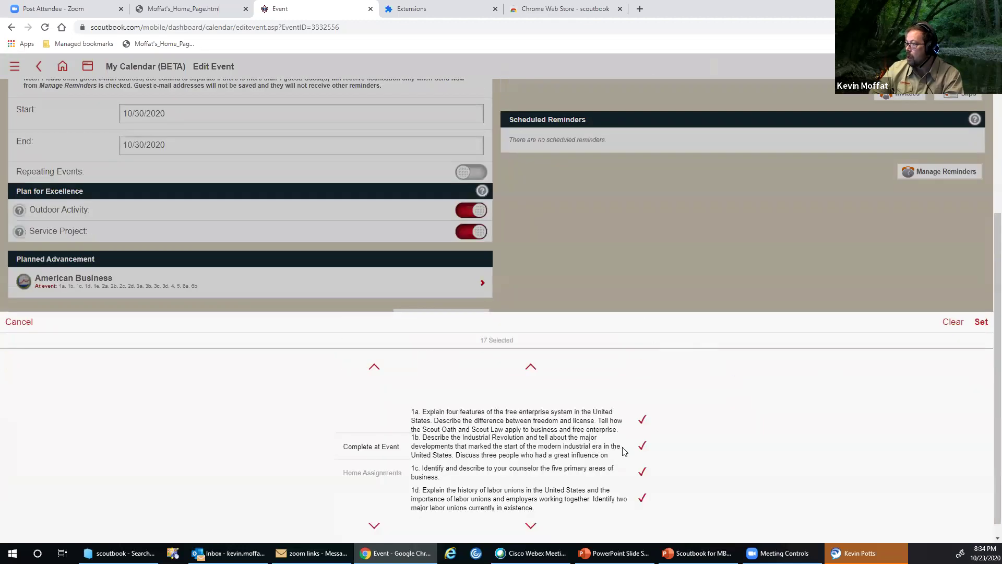
pyautogui.click(643, 421)
pyautogui.click(642, 472)
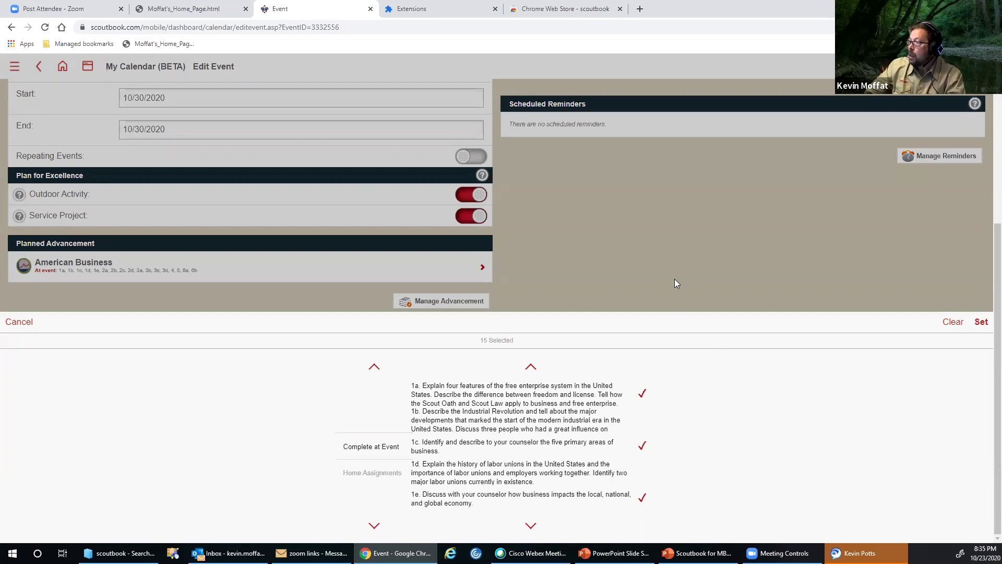
pyautogui.scroll(3, 543, 202)
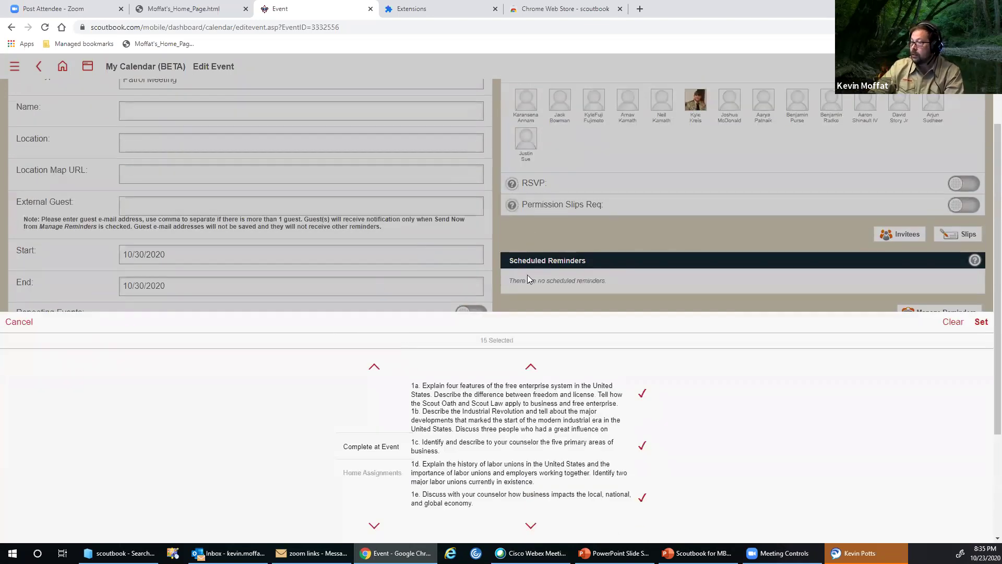
pyautogui.click(981, 322)
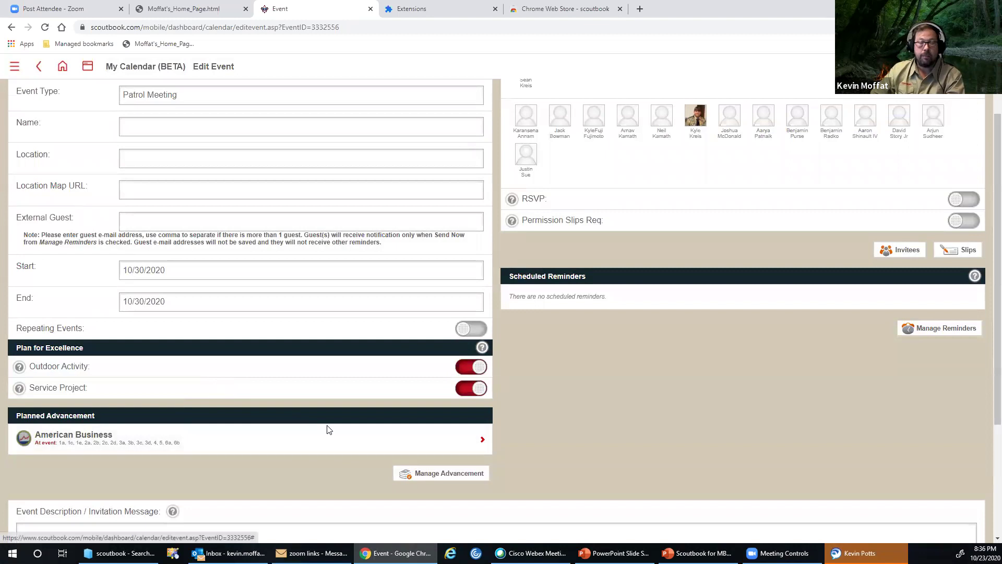
pyautogui.scroll(-3, 564, 419)
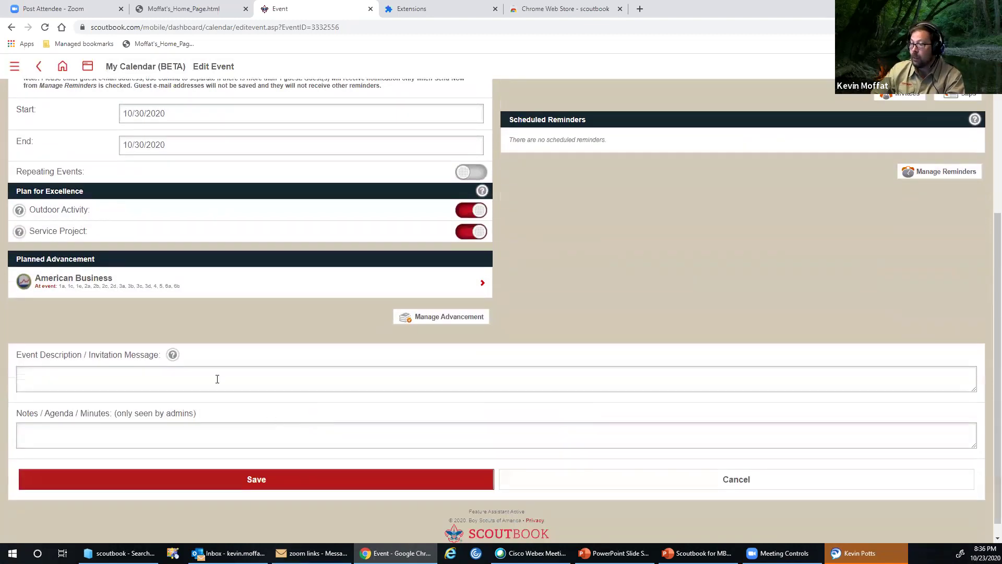
pyautogui.scroll(3, 700, 279)
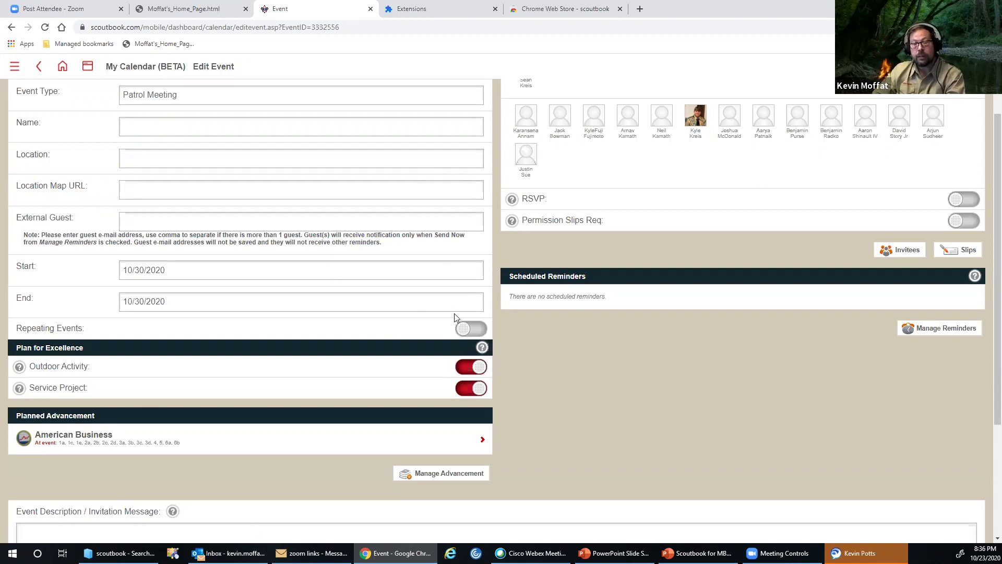
pyautogui.scroll(1, 655, 342)
pyautogui.scroll(1, 655, 341)
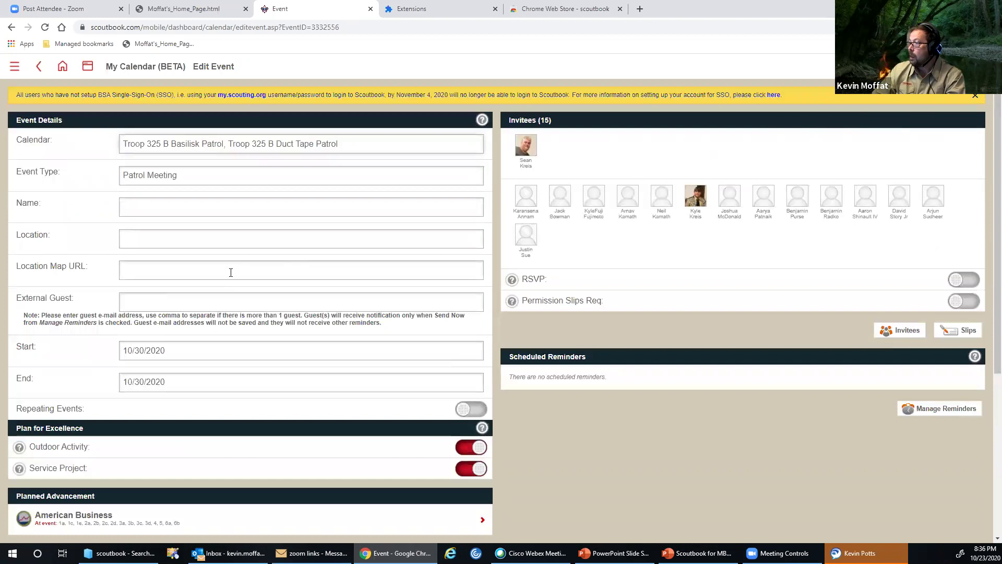
# Fill the Location Map URL with the church's Google Maps link and try the External Guest field
pyautogui.click(247, 273)
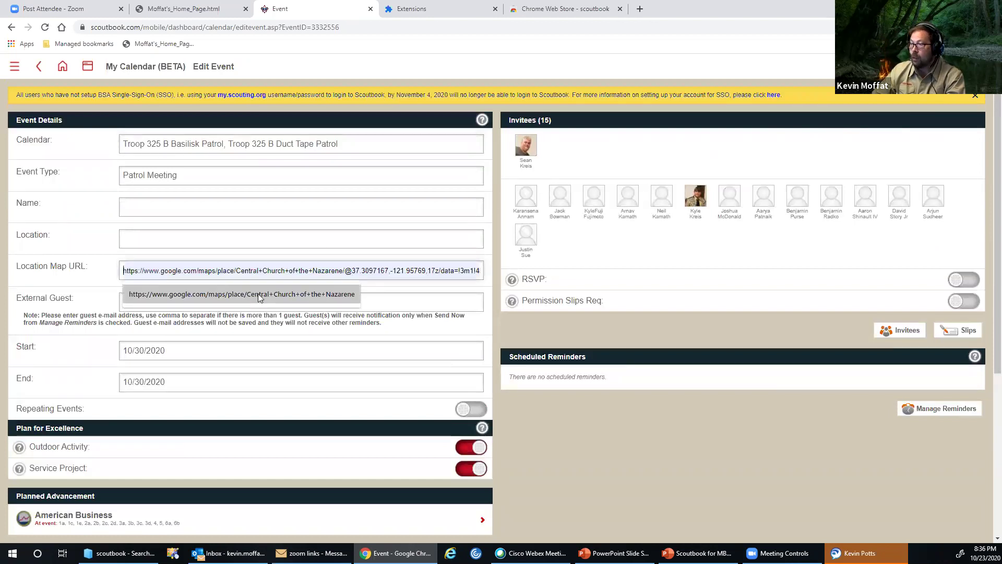
pyautogui.click(258, 294)
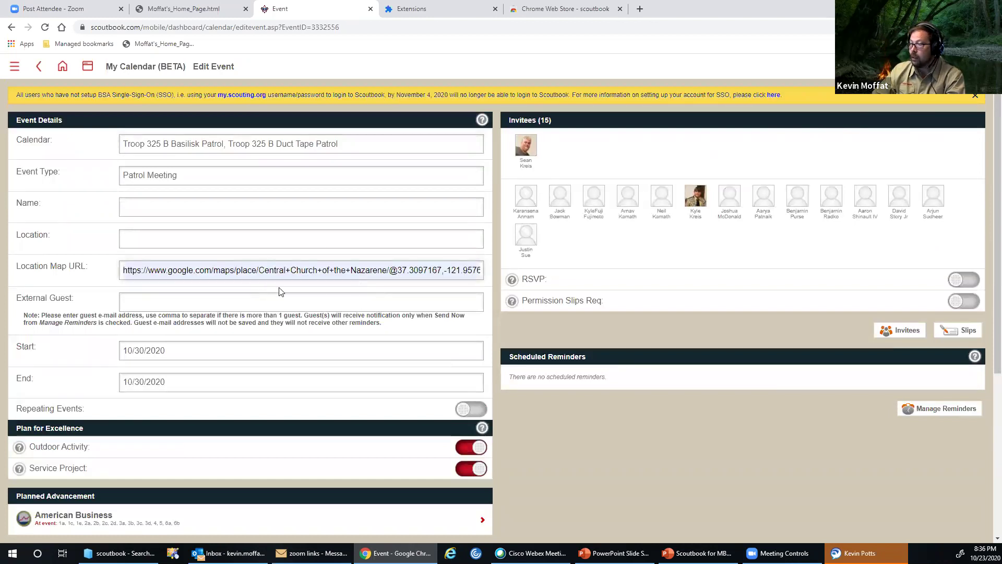
pyautogui.click(263, 302)
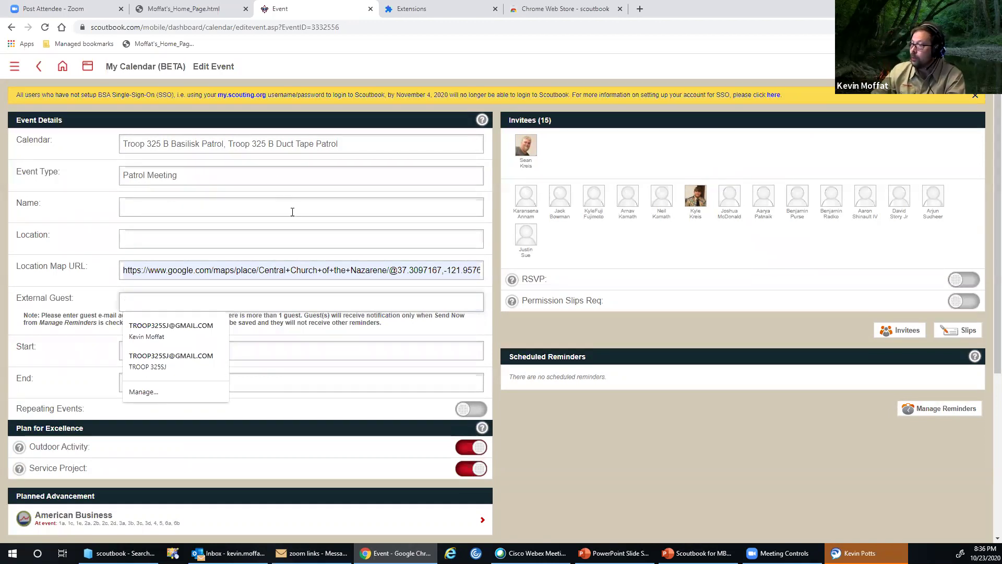
pyautogui.click(298, 241)
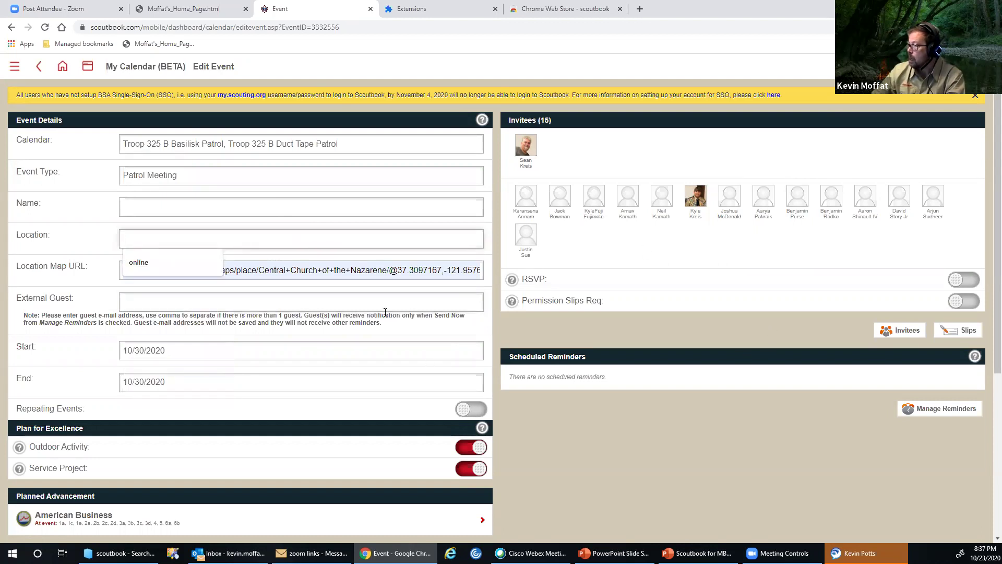
pyautogui.click(289, 305)
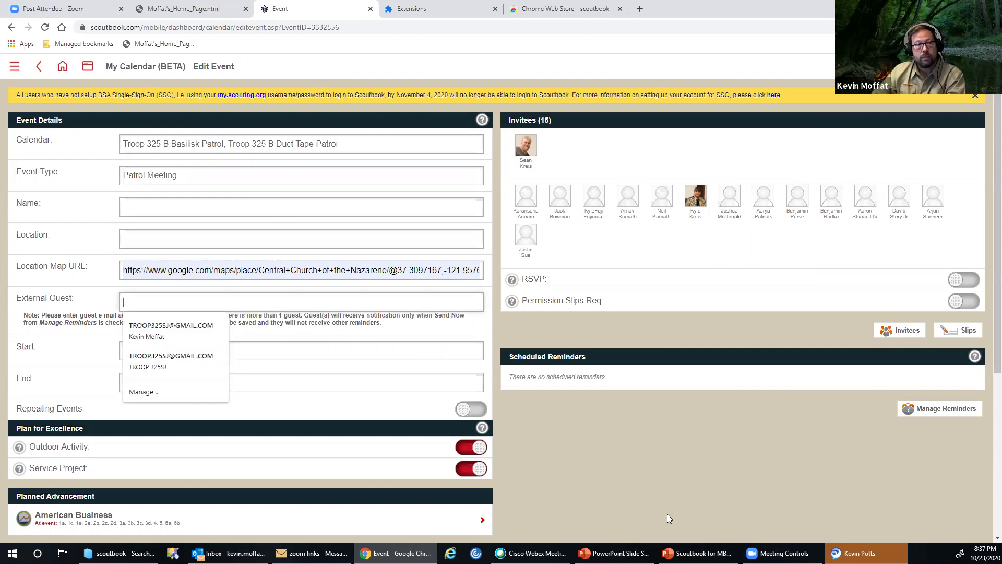
# Close the yellow SSO sign-on banner
pyautogui.click(975, 99)
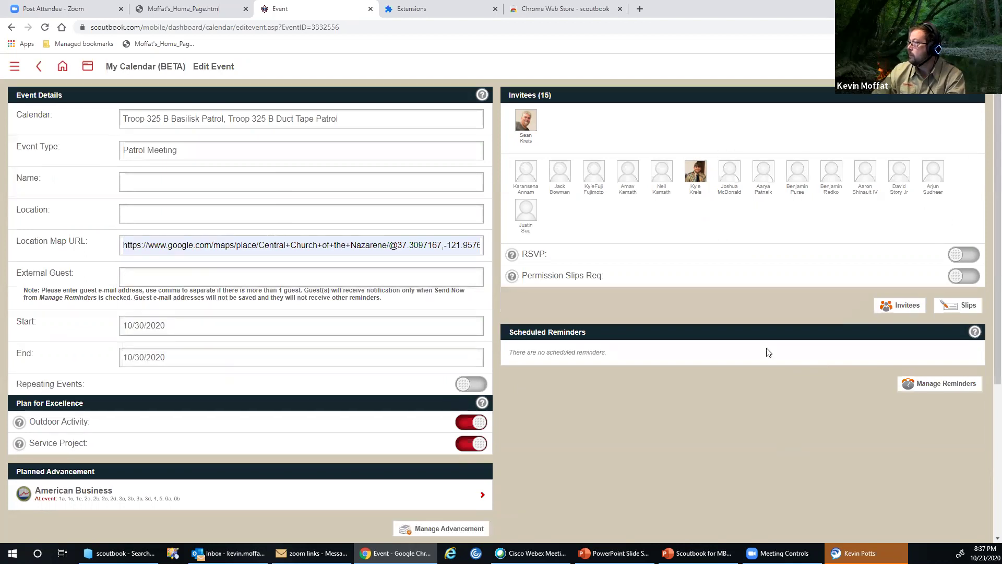
pyautogui.scroll(-4, 685, 419)
pyautogui.scroll(4, 685, 420)
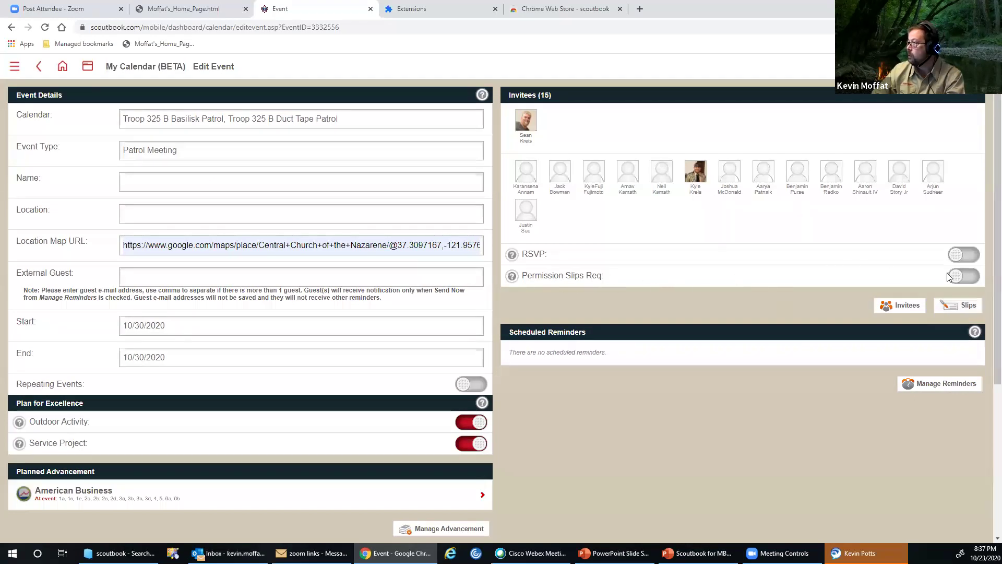
# Try the Slips tab, return to the event, attempt saving, and dismiss the missing-name warning
pyautogui.click(960, 307)
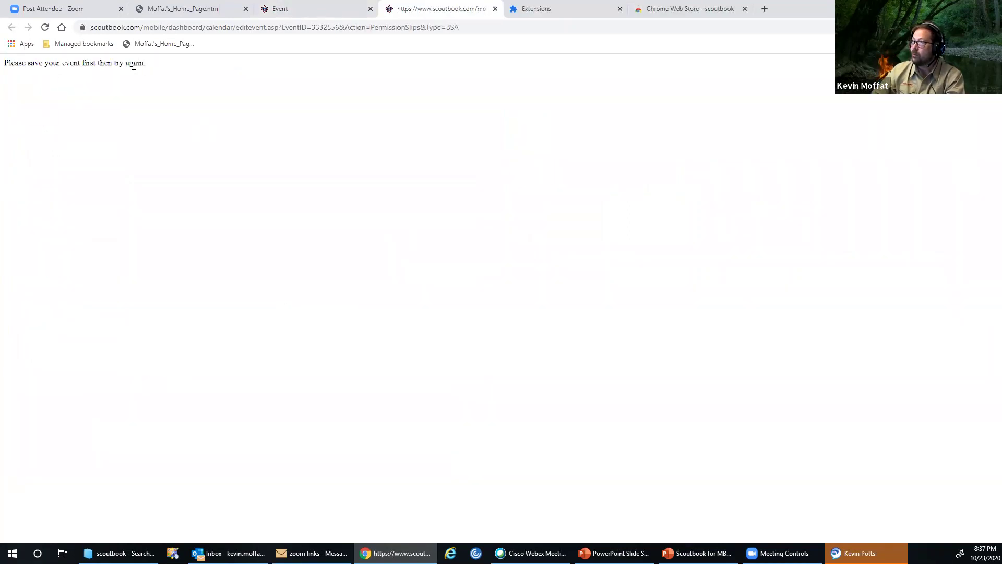
pyautogui.click(315, 12)
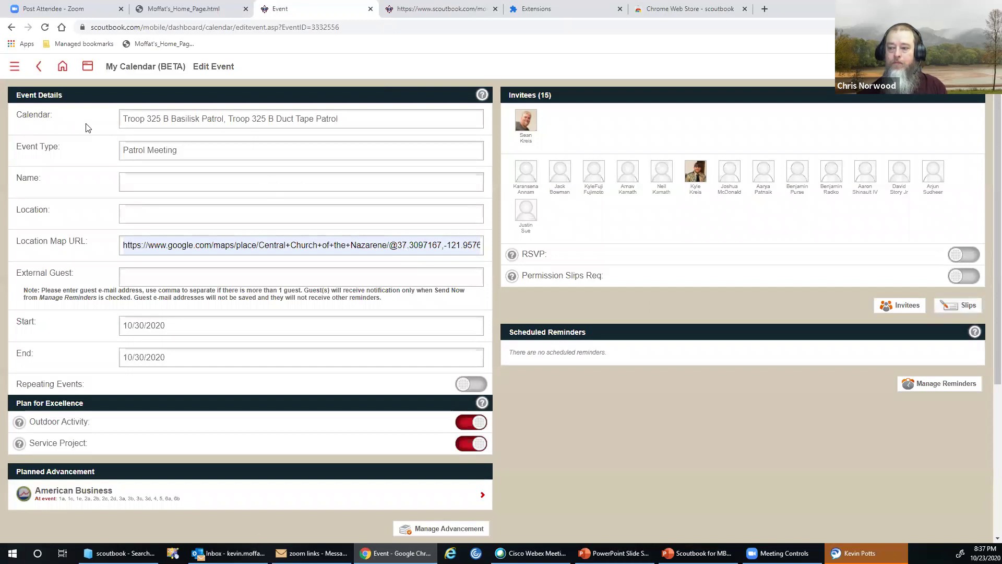
pyautogui.scroll(-5, 711, 408)
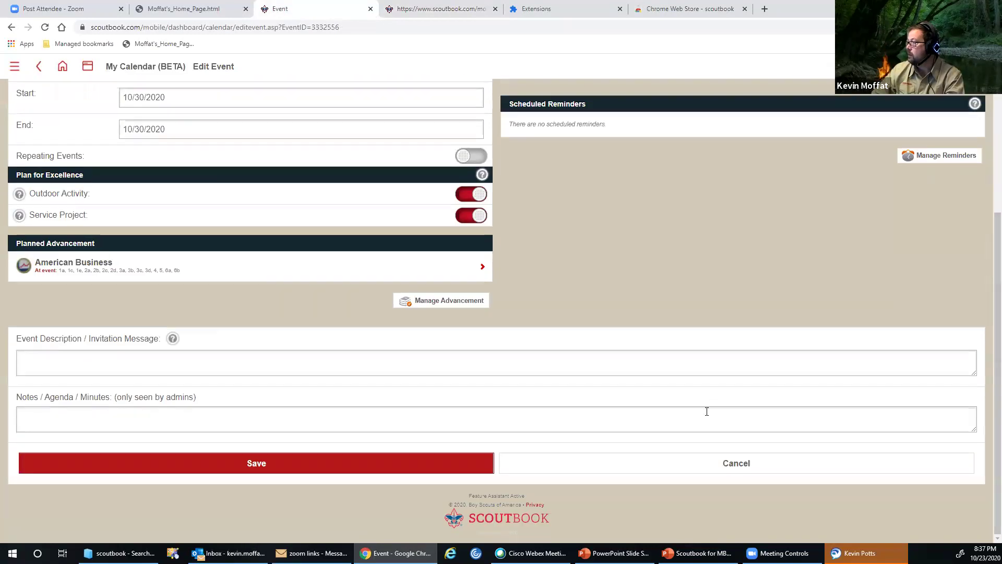
pyautogui.click(405, 472)
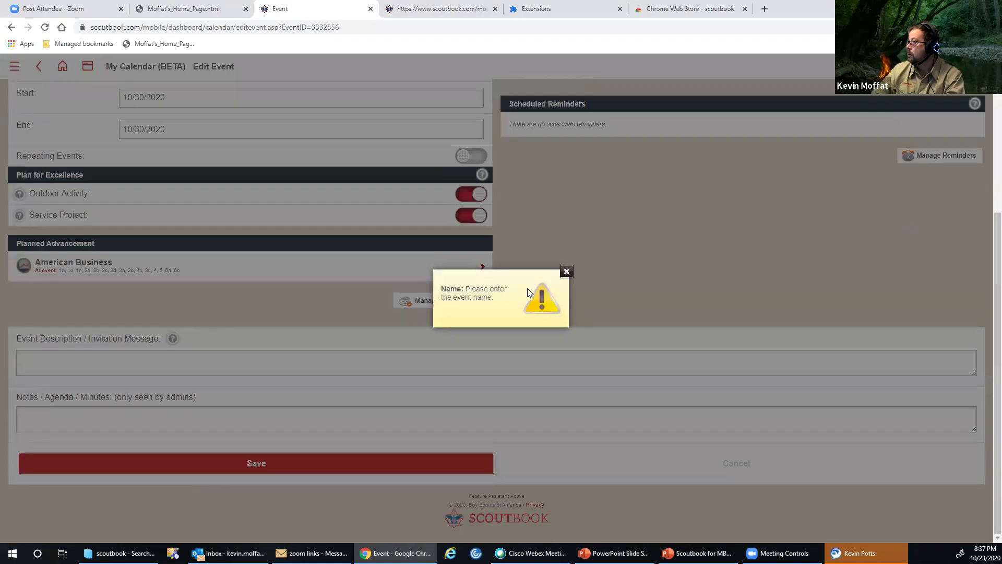
pyautogui.click(566, 271)
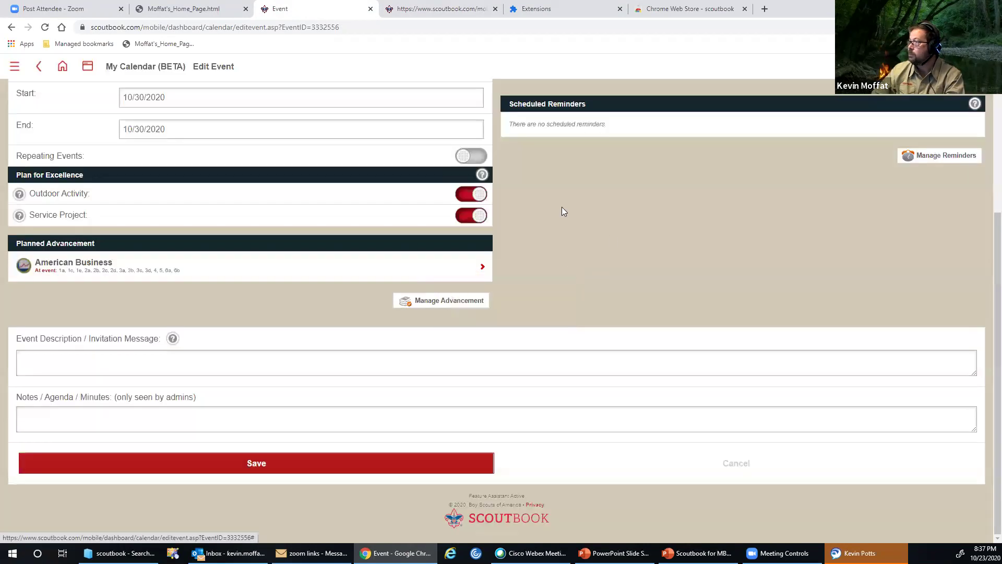
# Name the event 'test', retry saving, and dismiss the too-few-leaders warning
pyautogui.click(236, 182)
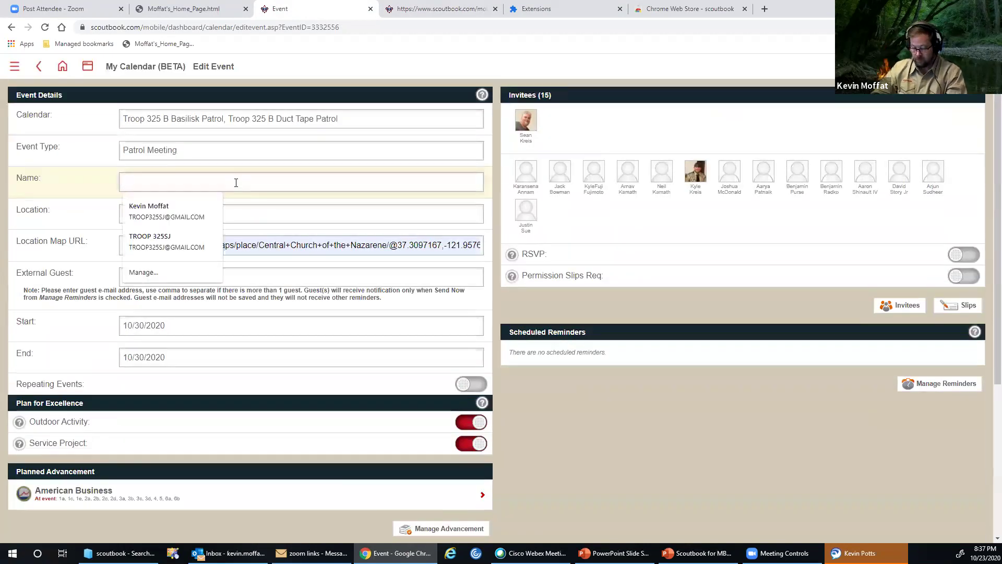
pyautogui.write('test')
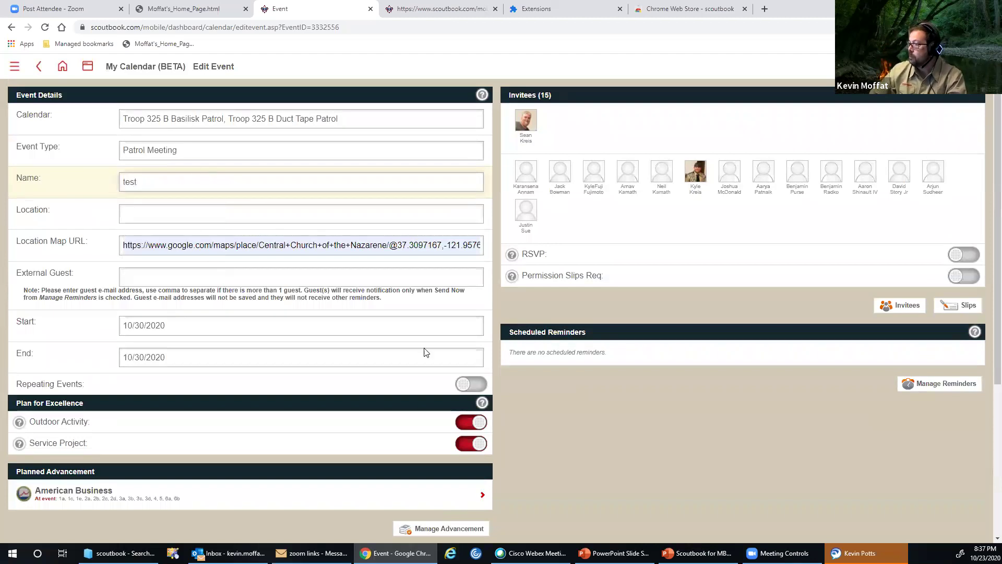
pyautogui.scroll(-4, 423, 350)
pyautogui.click(194, 464)
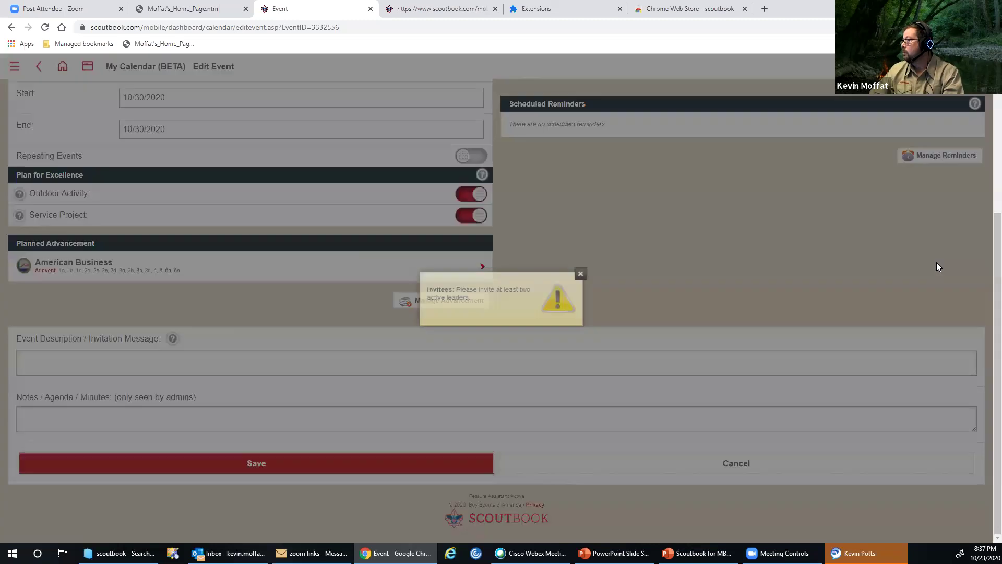
pyautogui.click(590, 271)
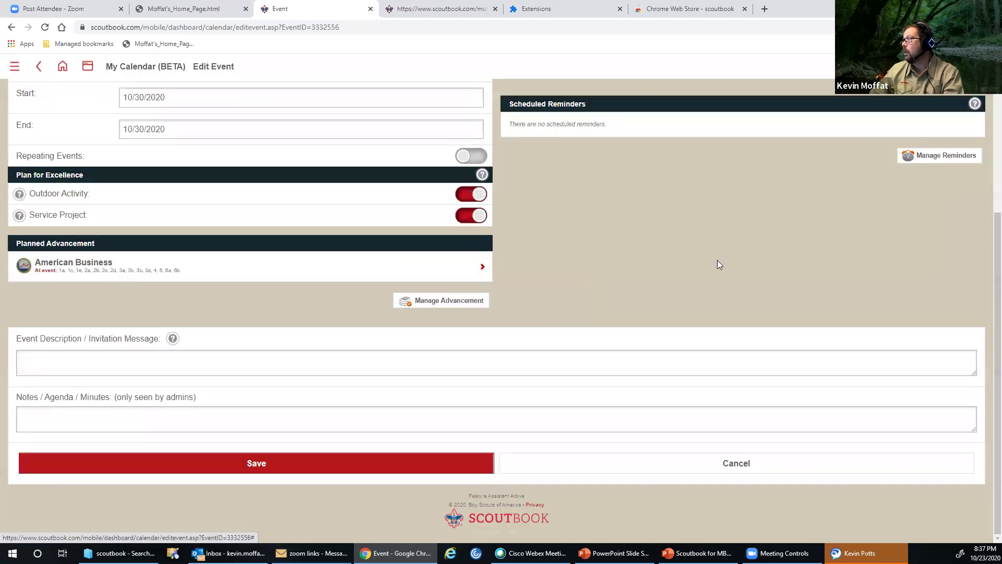
pyautogui.scroll(5, 718, 260)
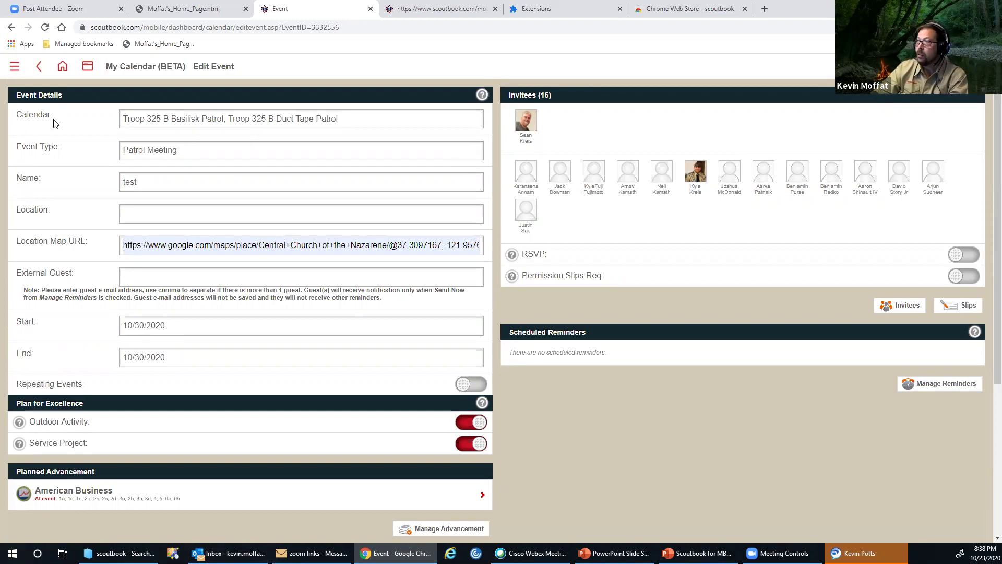
# Invite the first listed parent, bringing invitees to 16, and attempt to save the event
pyautogui.click(898, 306)
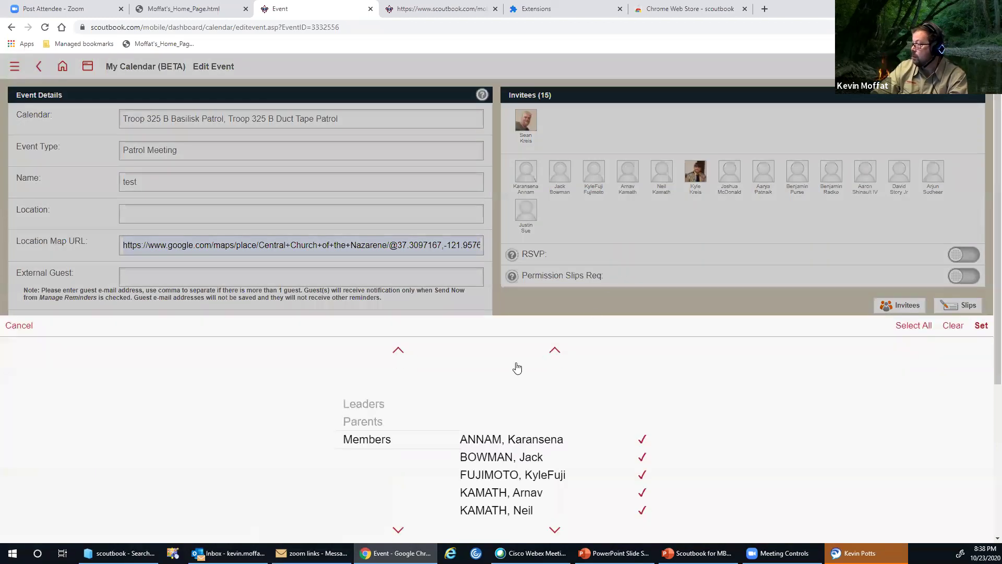
pyautogui.click(370, 410)
pyautogui.click(366, 459)
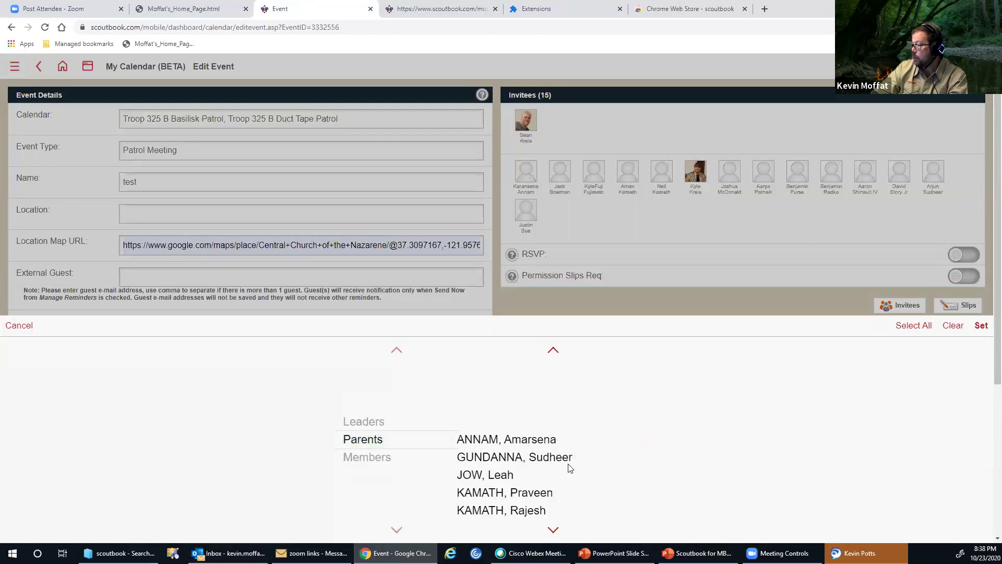
pyautogui.click(546, 441)
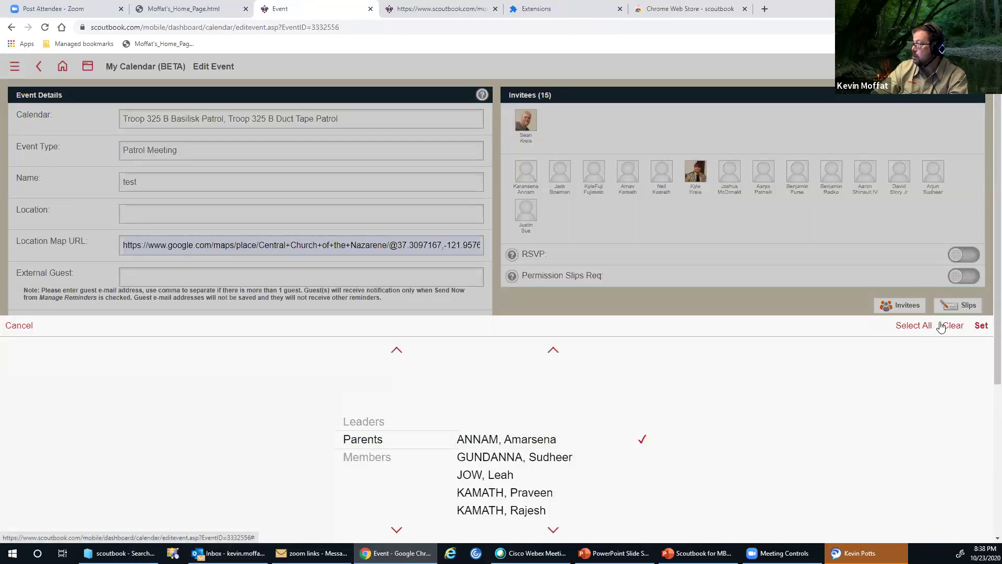
pyautogui.click(981, 326)
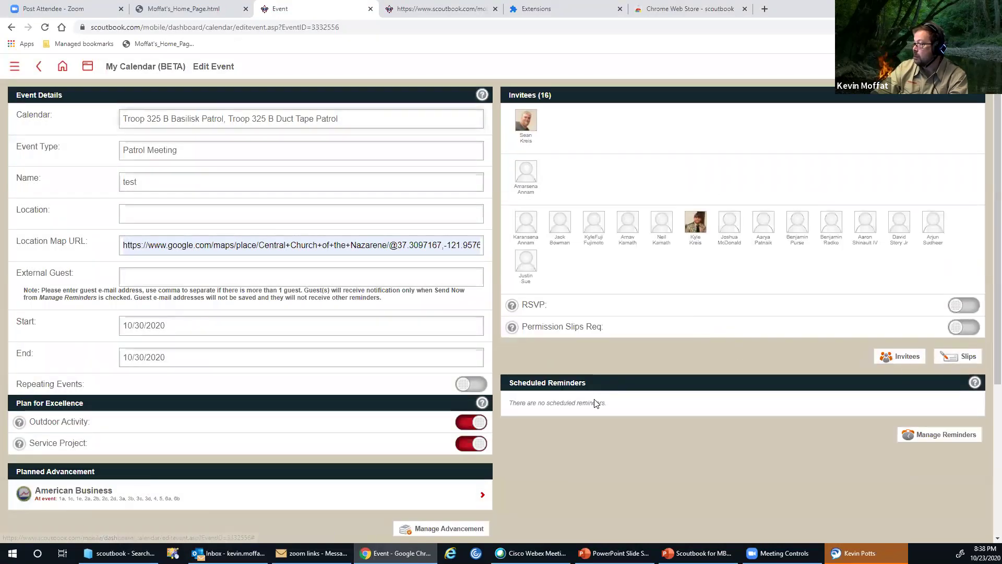
pyautogui.scroll(-5, 595, 403)
pyautogui.click(293, 470)
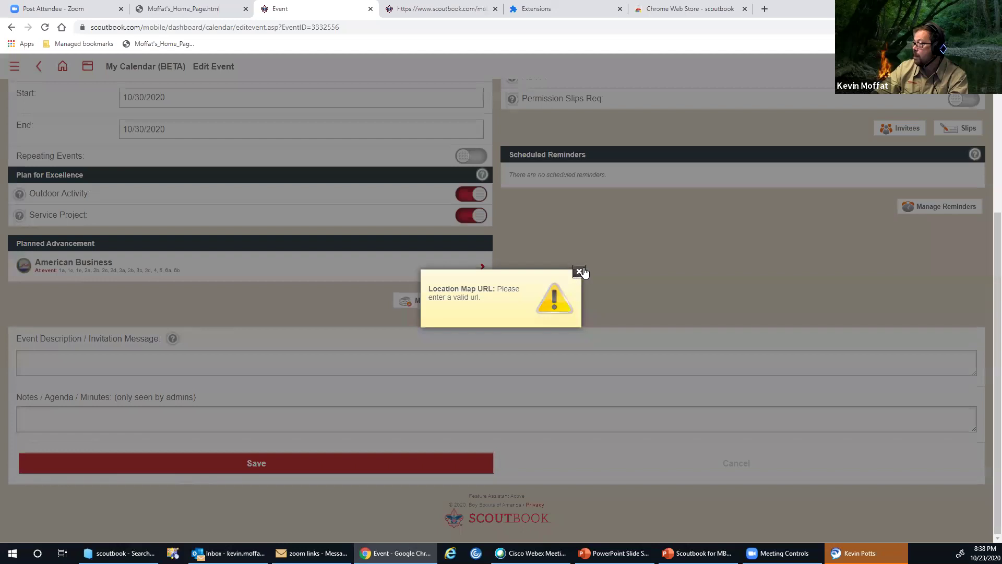
# Delete the invalid Location Map URL, resave, and dismiss the repeated URL warning
pyautogui.click(580, 271)
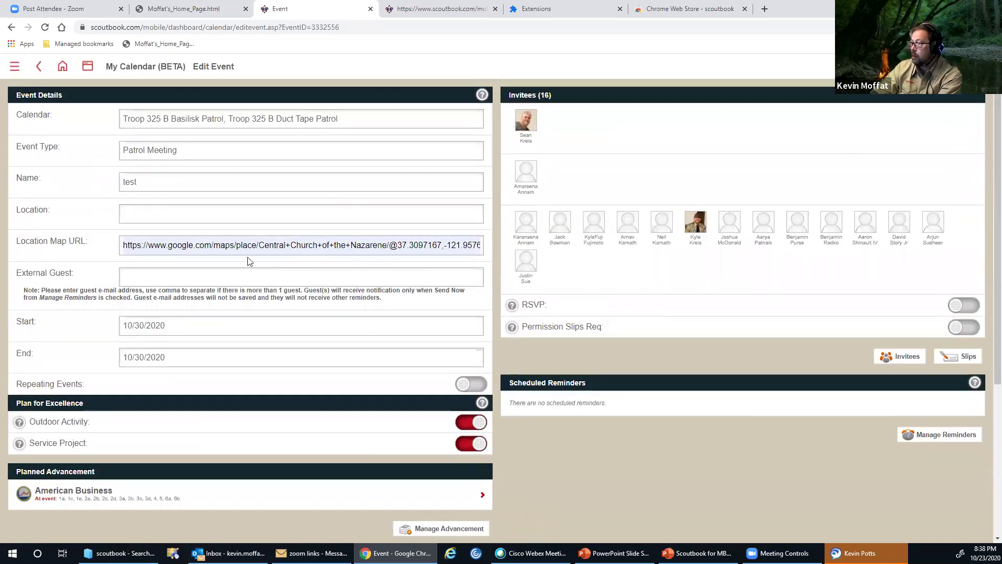
pyautogui.click(131, 245)
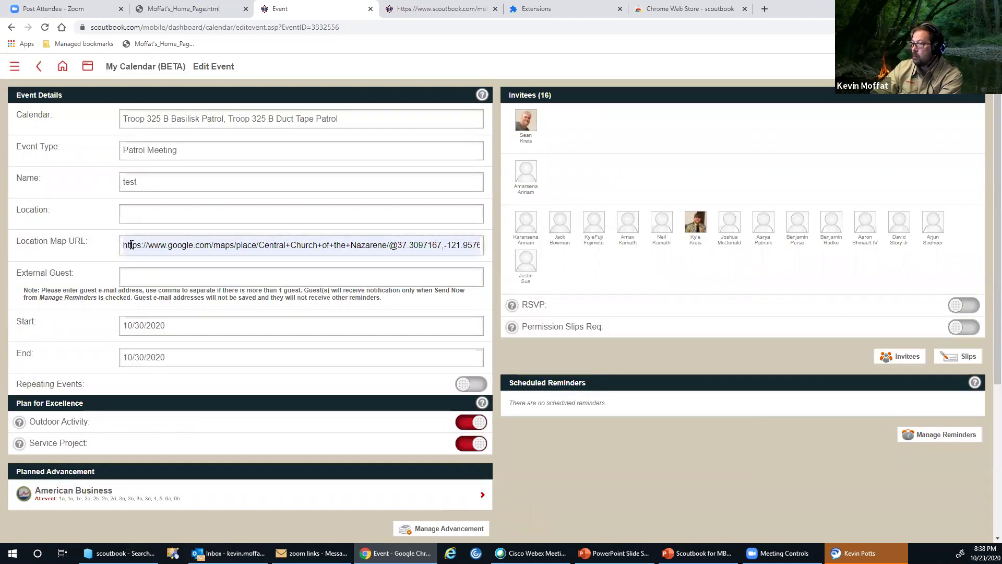
pyautogui.moveTo(124, 244); pyautogui.dragTo(579, 253)
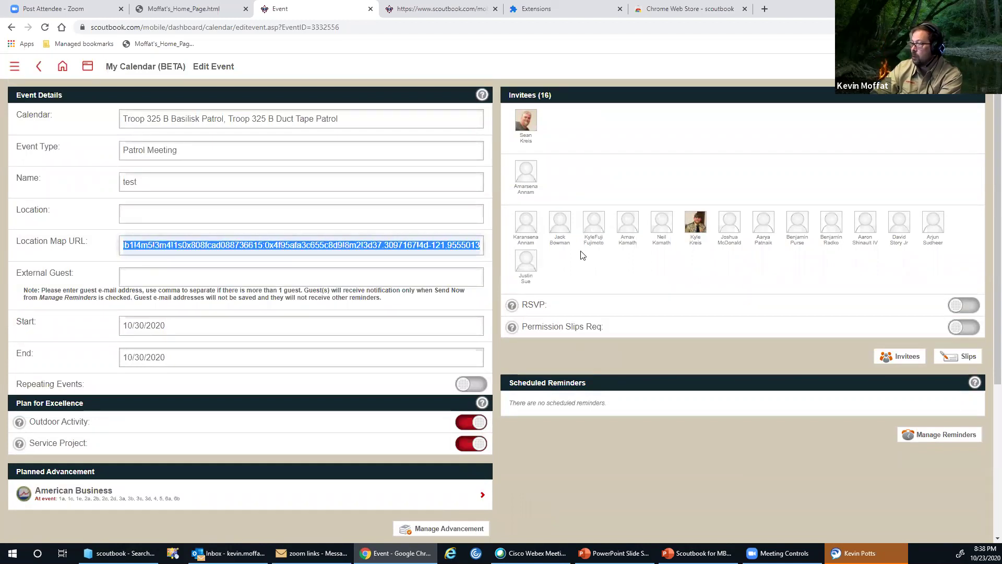
pyautogui.press('BackSpace')
pyautogui.scroll(-5, 687, 479)
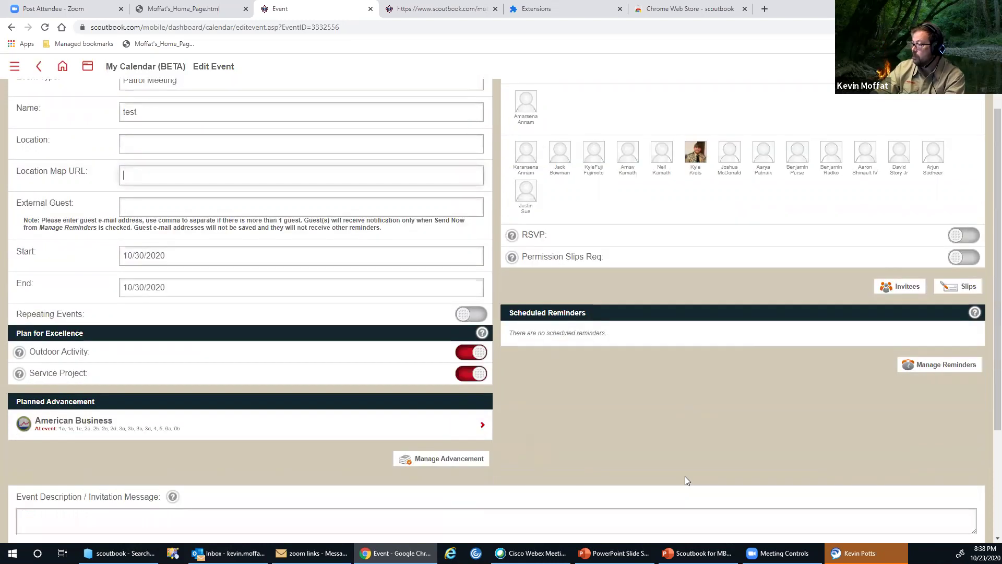
pyautogui.click(358, 473)
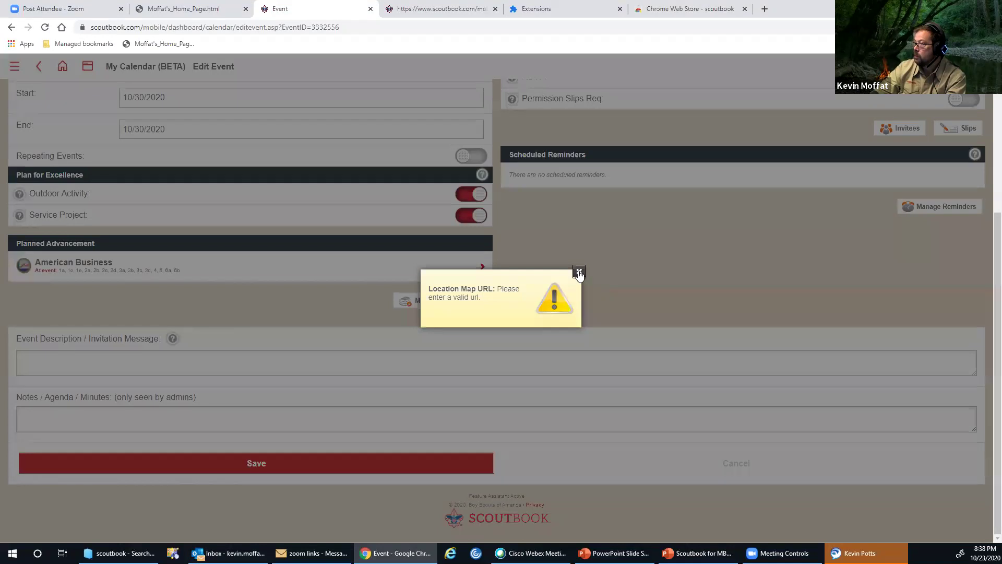
pyautogui.click(578, 272)
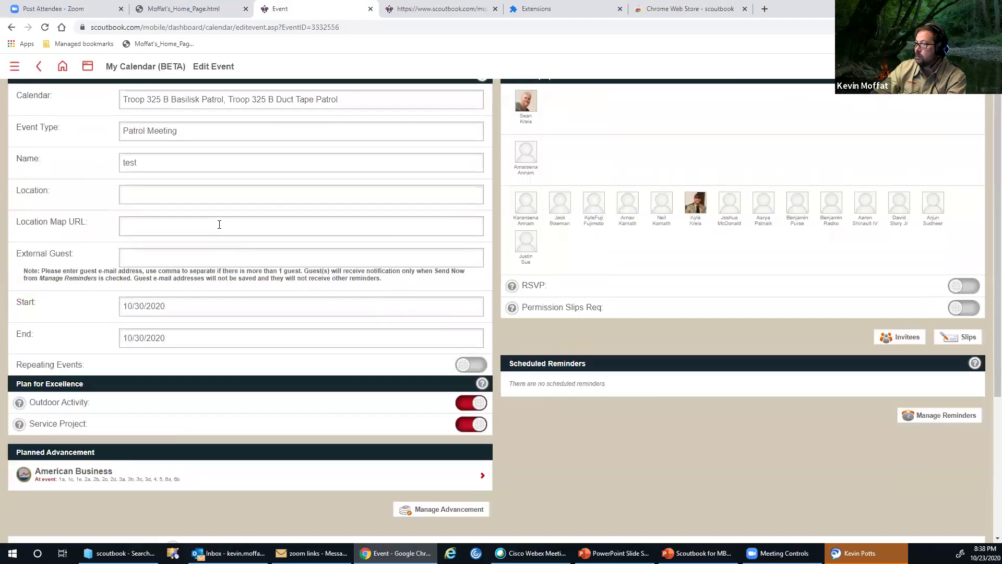
# Dismiss the suggested map URL and switch on Permission Slips Req
pyautogui.click(219, 224)
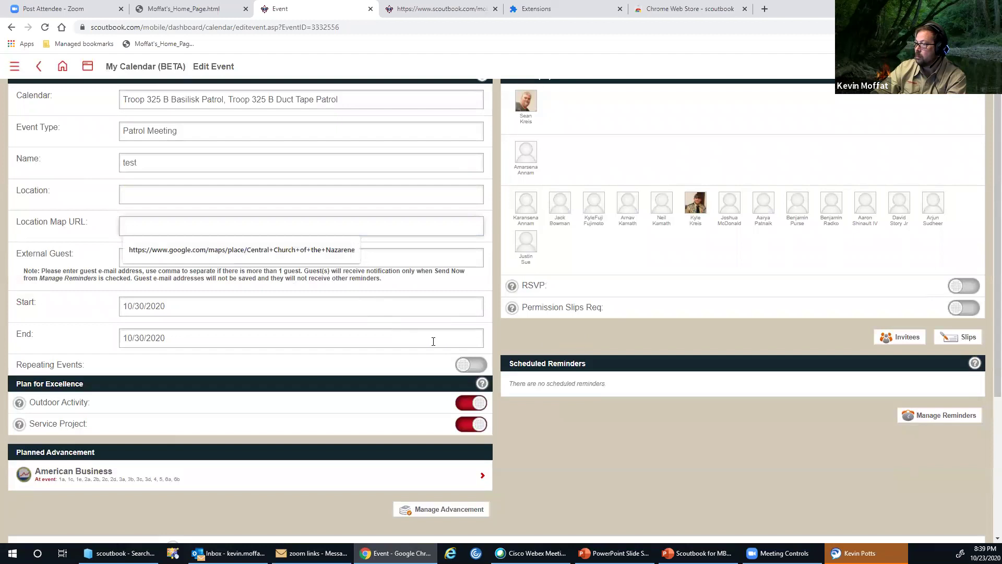
pyautogui.click(597, 424)
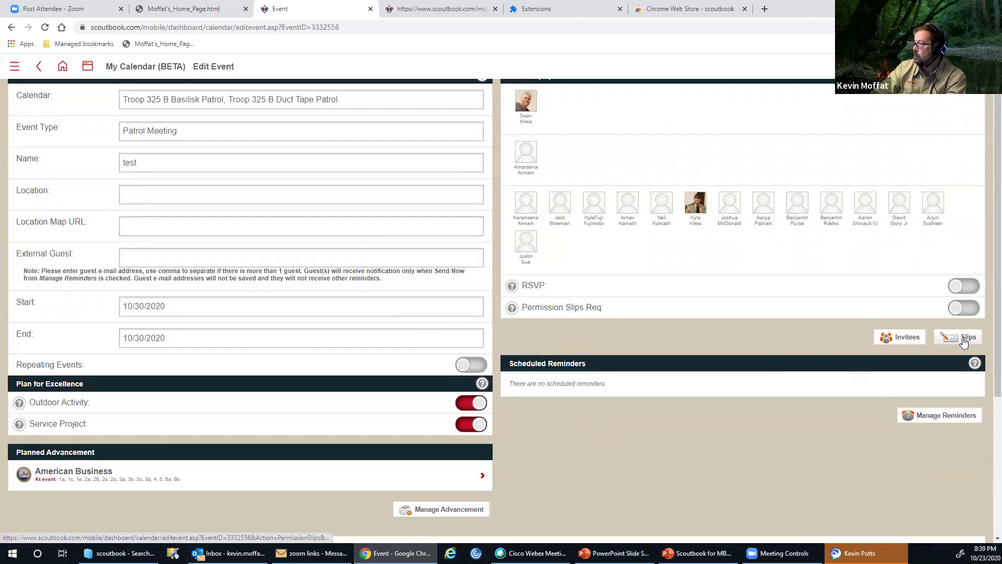
pyautogui.click(978, 313)
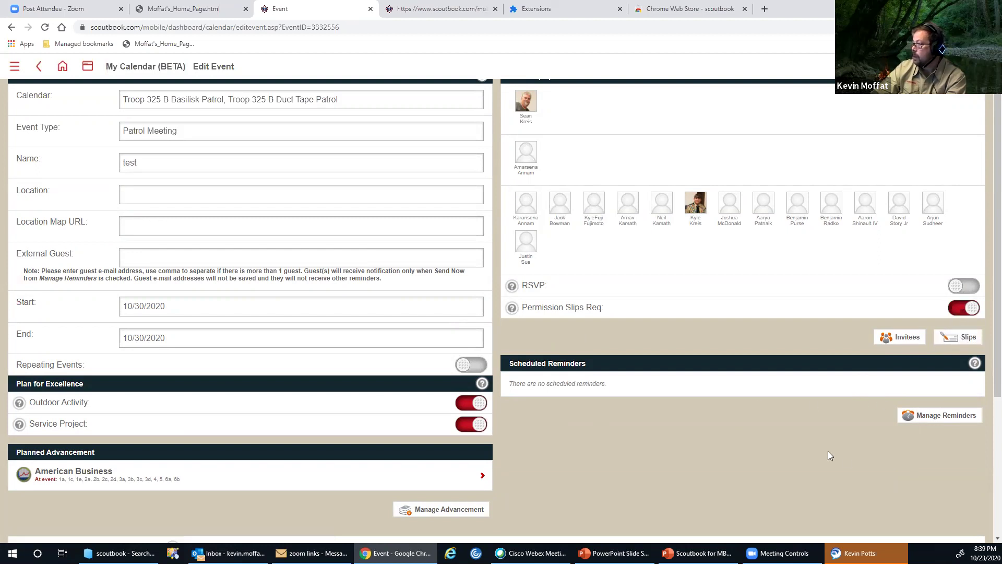
pyautogui.scroll(-4, 584, 449)
pyautogui.scroll(5, 584, 449)
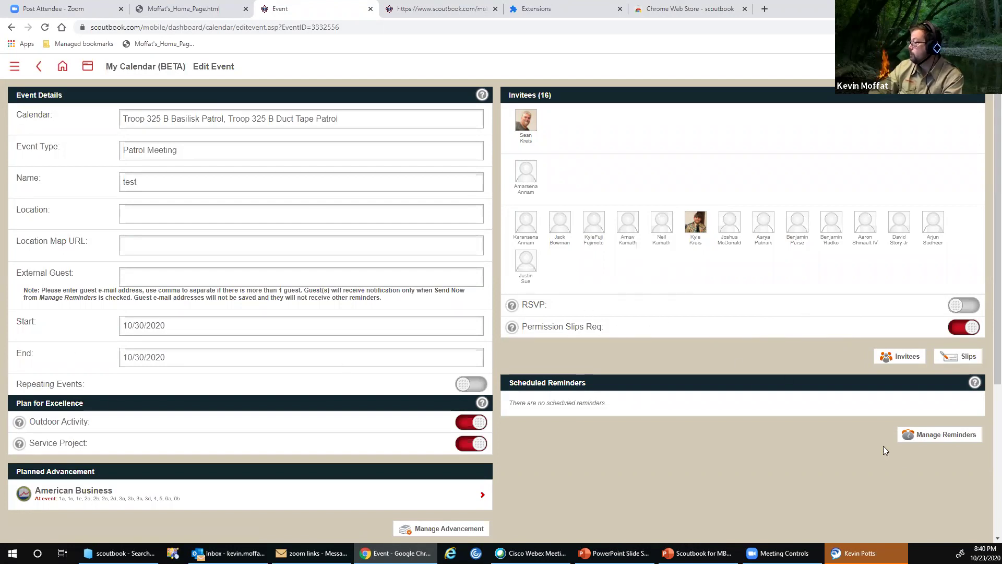
# Leave the event editor, go to Troop 325 B's Basilisk Patrol, and start Add Leader
pyautogui.scroll(-4, 883, 449)
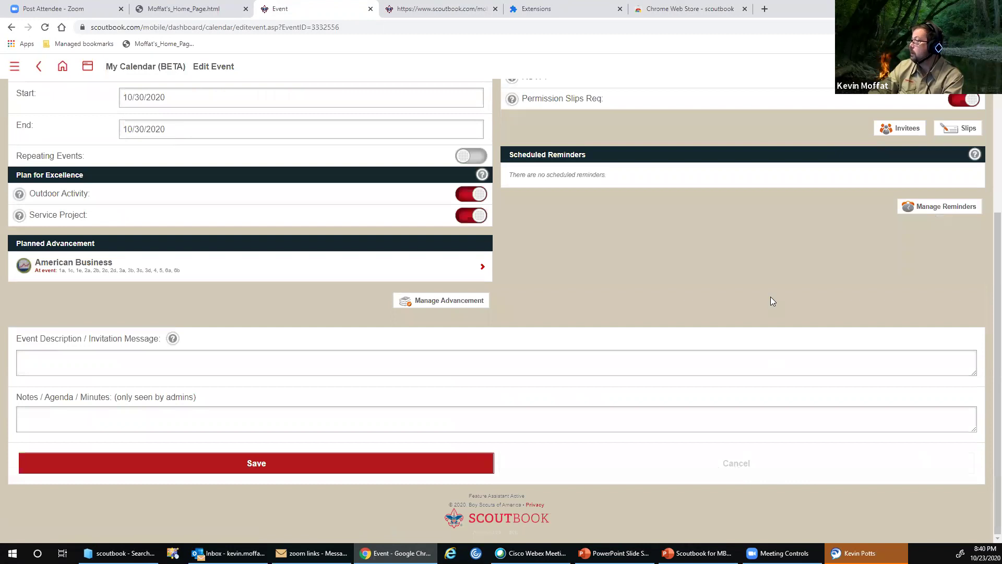
pyautogui.scroll(4, 397, 226)
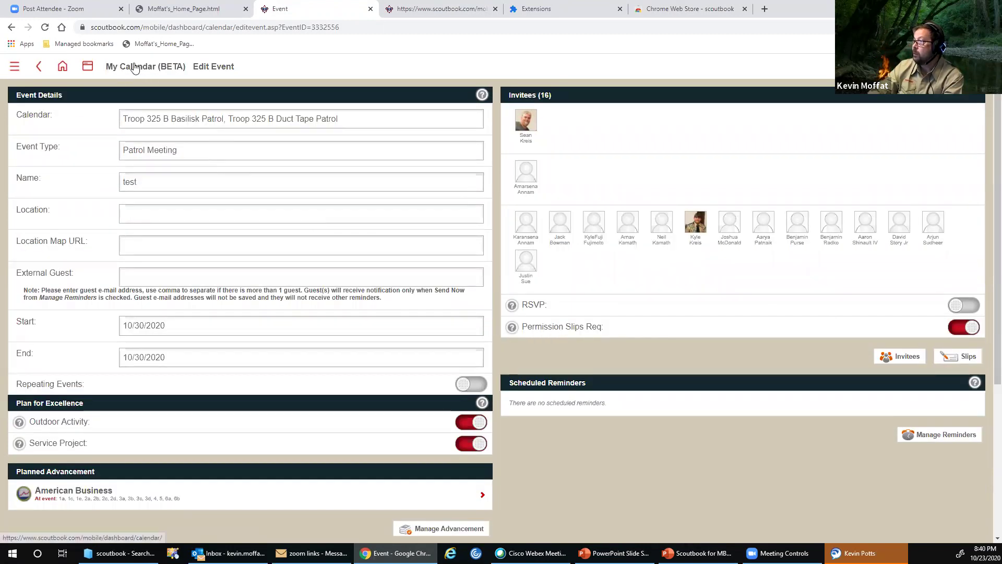
pyautogui.click(97, 69)
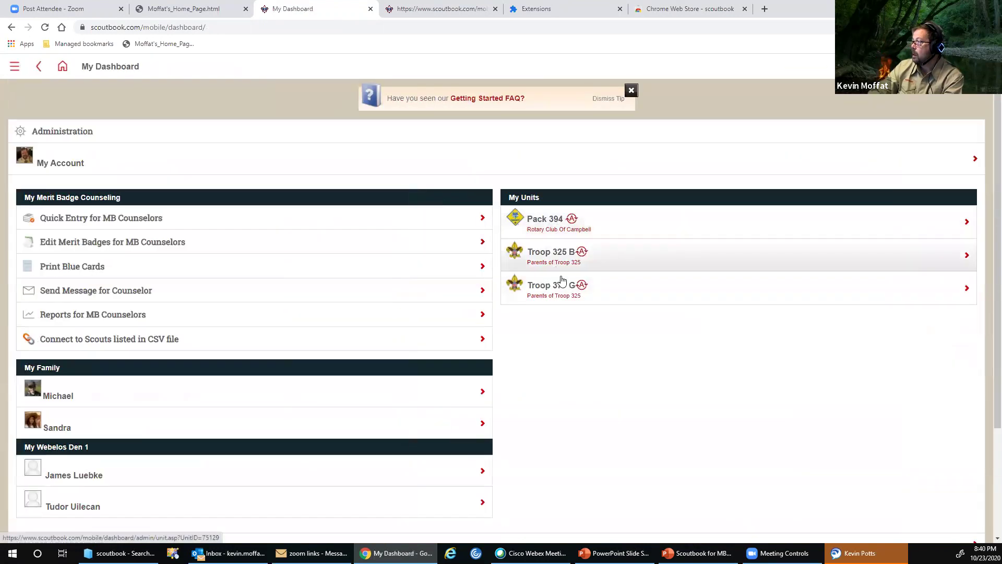
pyautogui.click(561, 257)
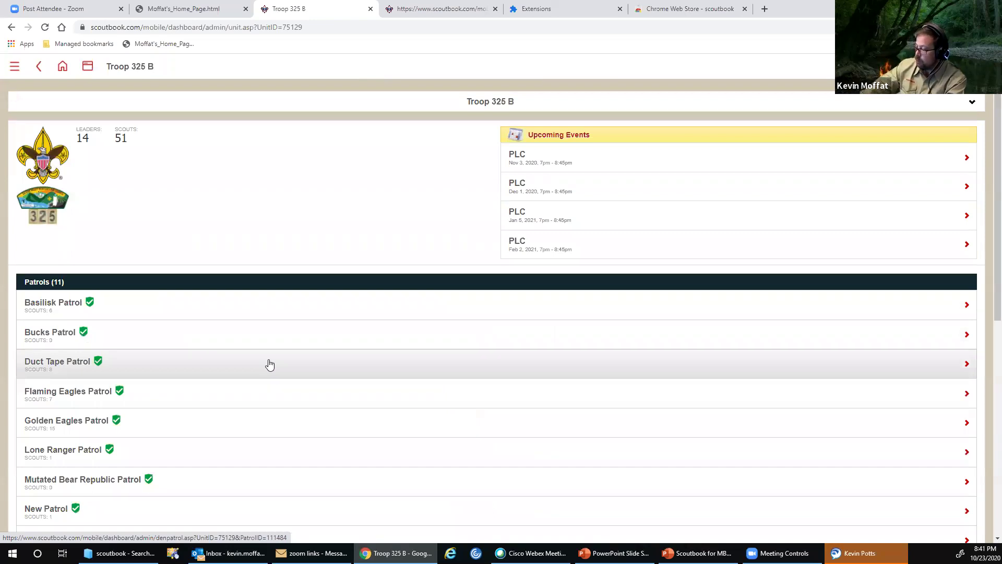
pyautogui.click(41, 306)
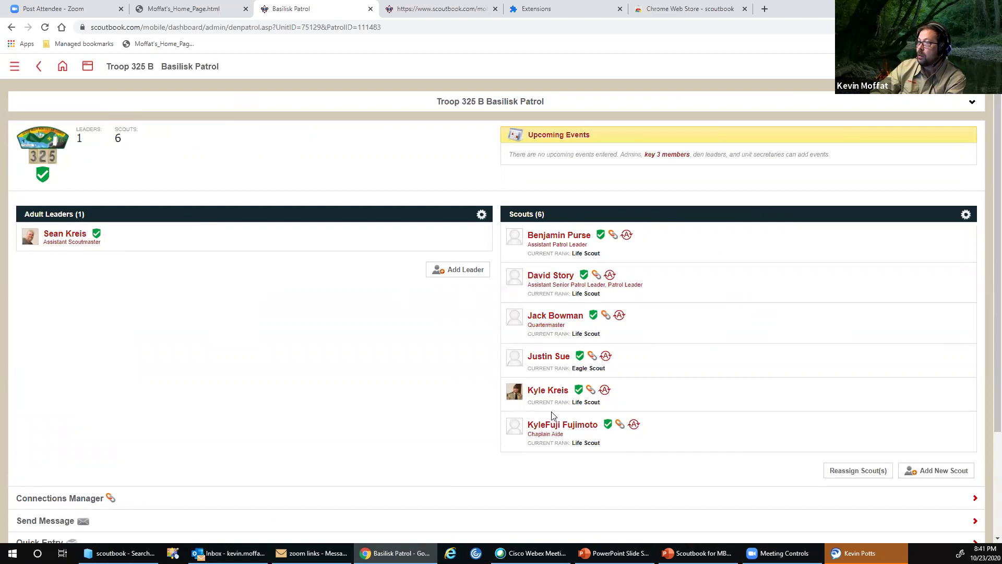
pyautogui.click(455, 270)
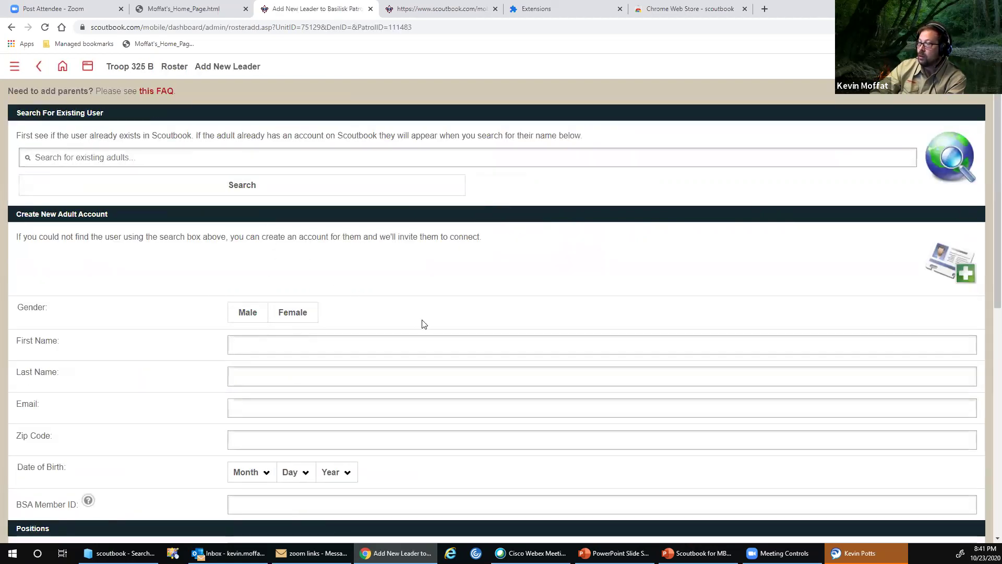
# Search existing Scoutbook adults by the new leader's surname
pyautogui.scroll(-8, 424, 324)
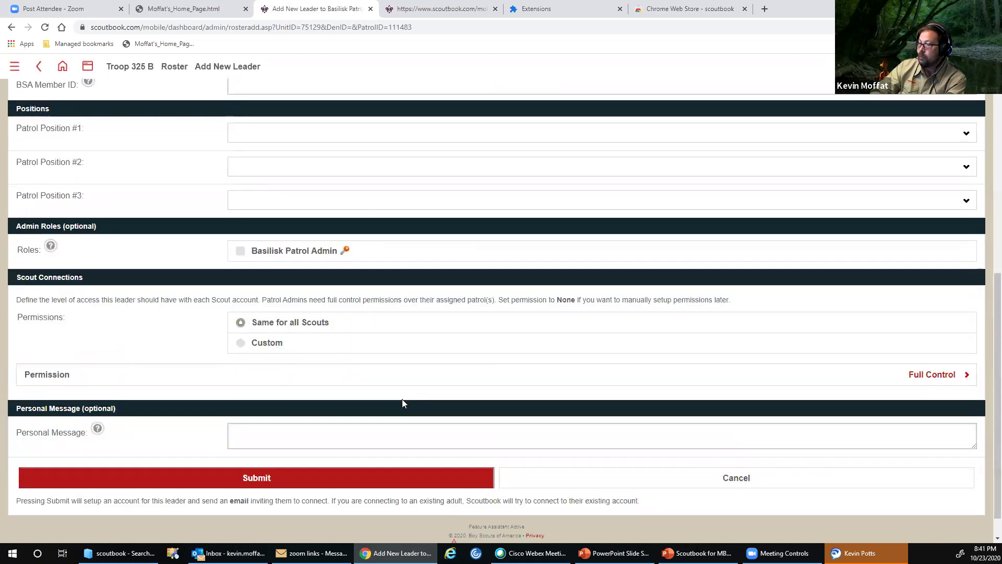
pyautogui.scroll(8, 401, 399)
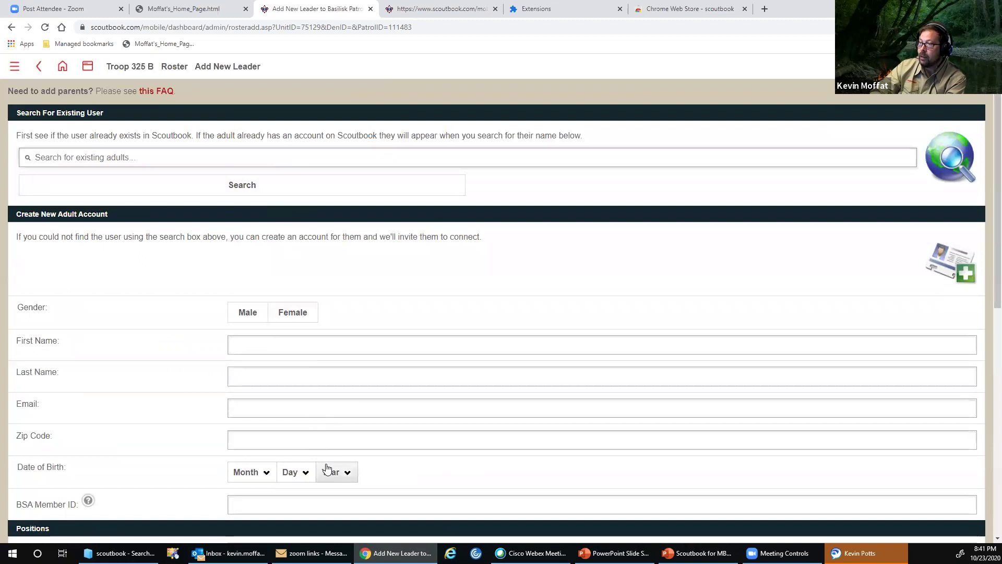
pyautogui.scroll(-4, 351, 538)
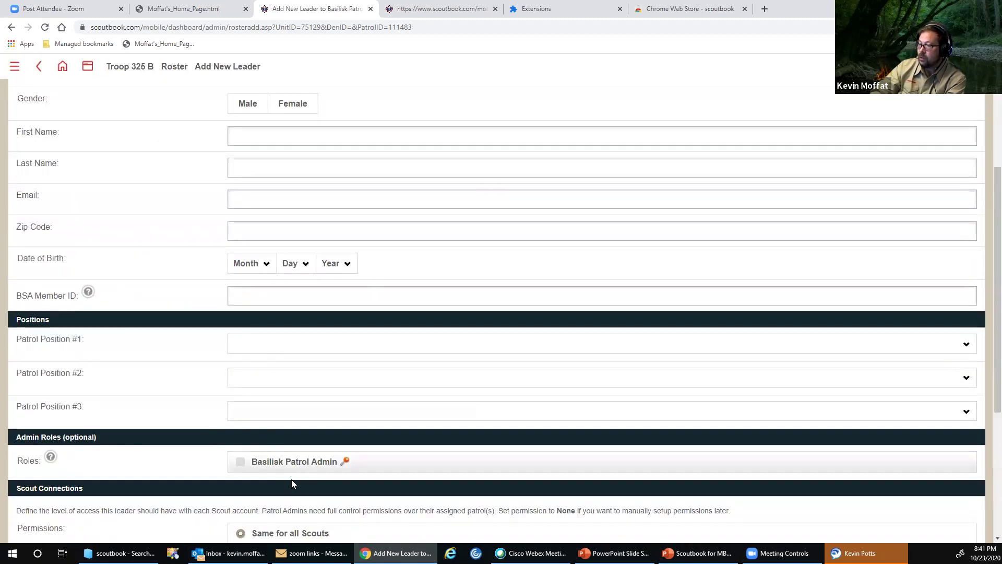
pyautogui.scroll(4, 348, 465)
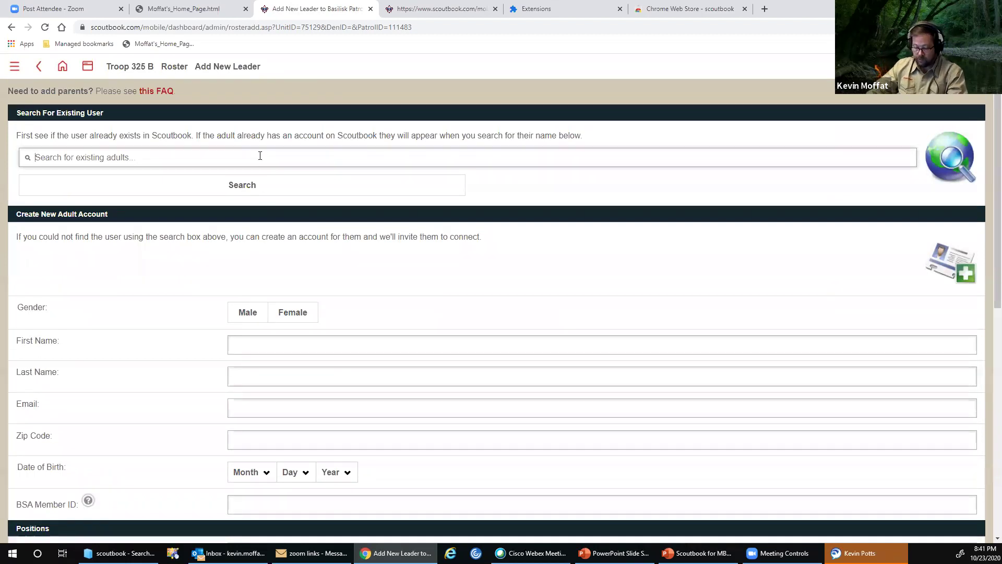
pyautogui.write('norwo')
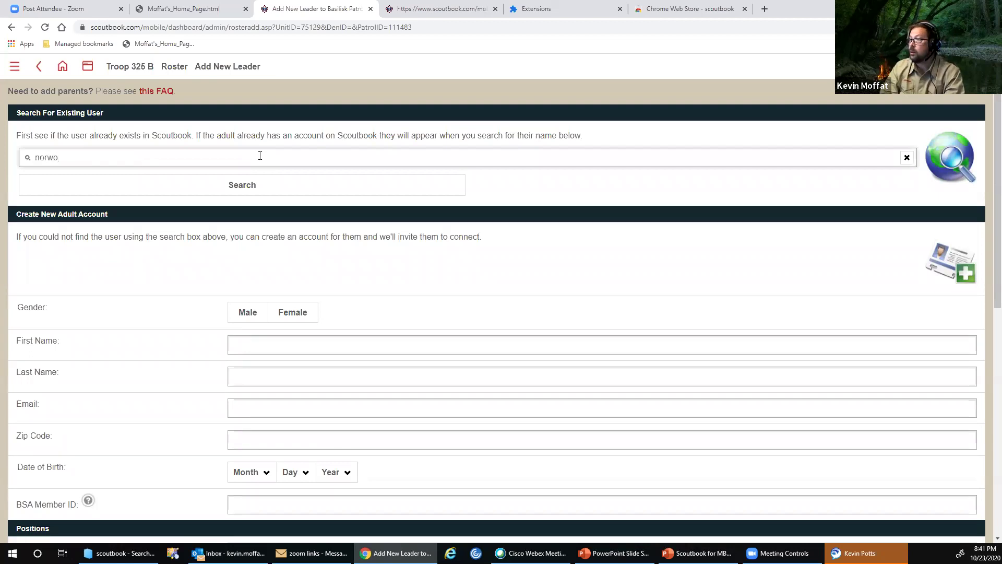
pyautogui.write('od')
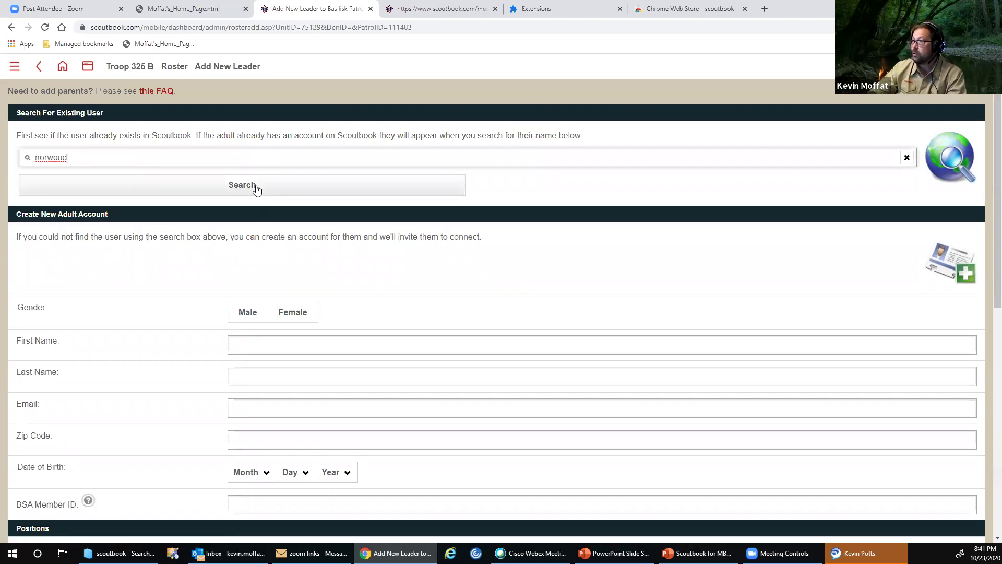
pyautogui.click(254, 187)
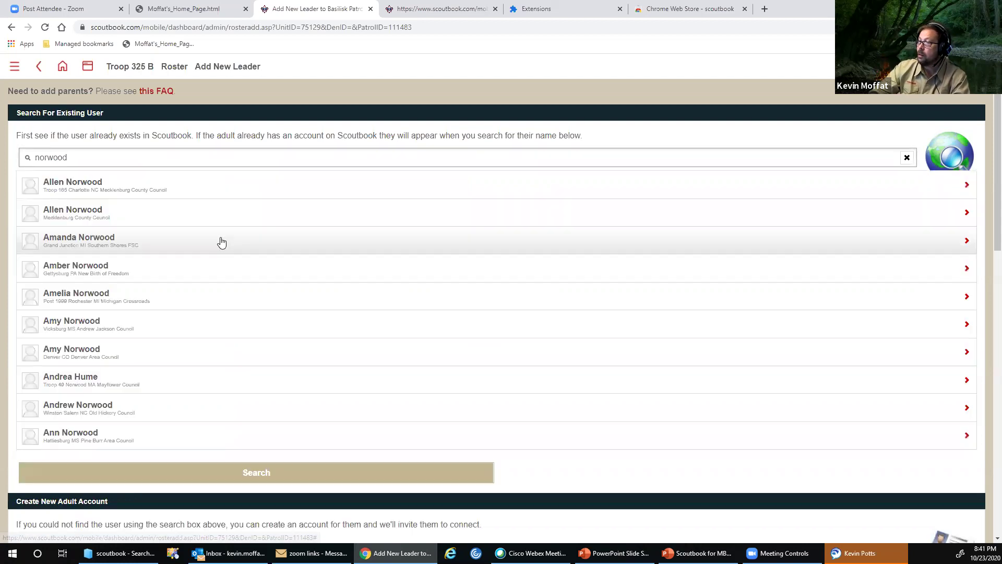
# Add the leader's first name and rerun the search, listing three matching adults
pyautogui.scroll(-3, 192, 402)
pyautogui.scroll(3, 194, 385)
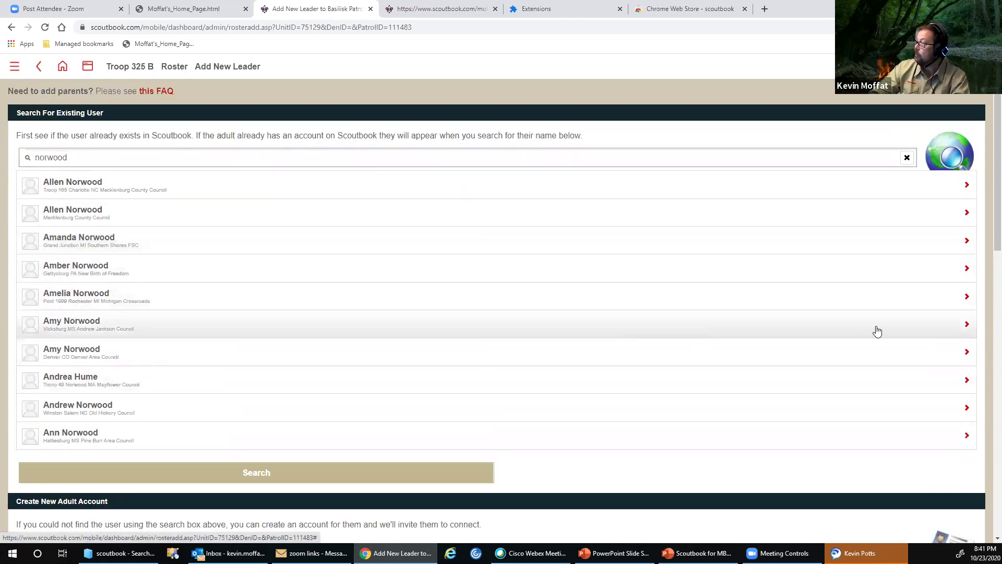
pyautogui.click(35, 157)
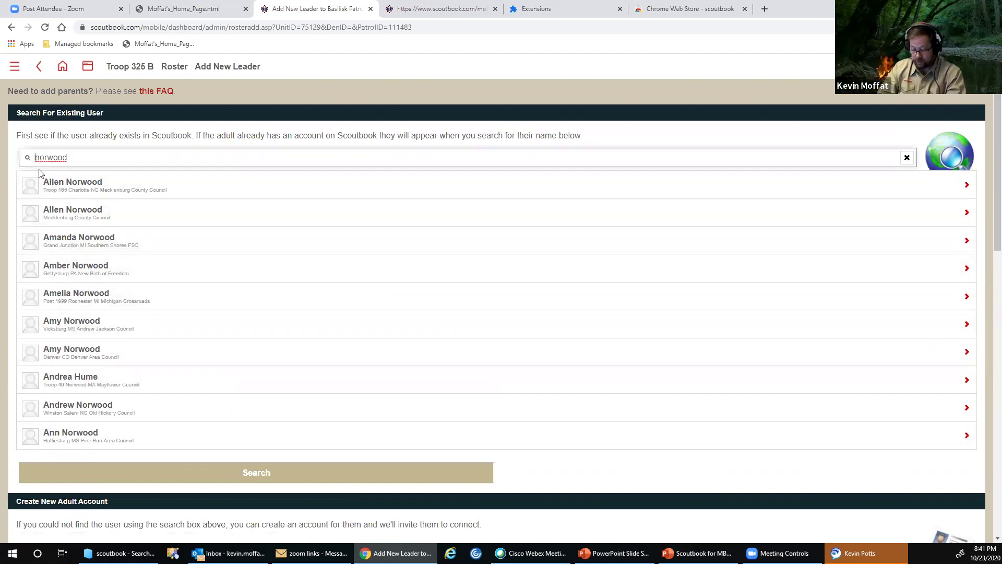
pyautogui.write('chris')
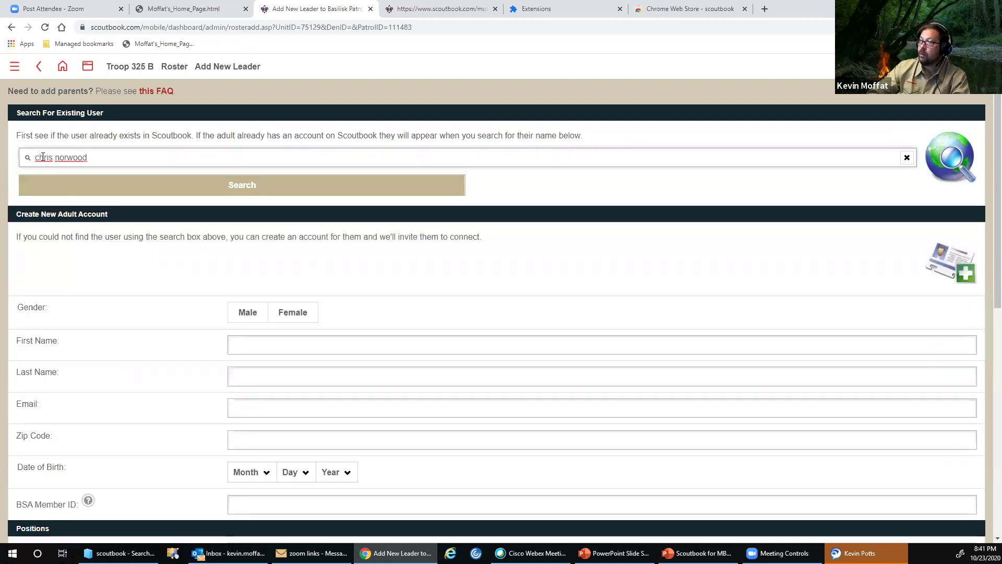
pyautogui.click(192, 187)
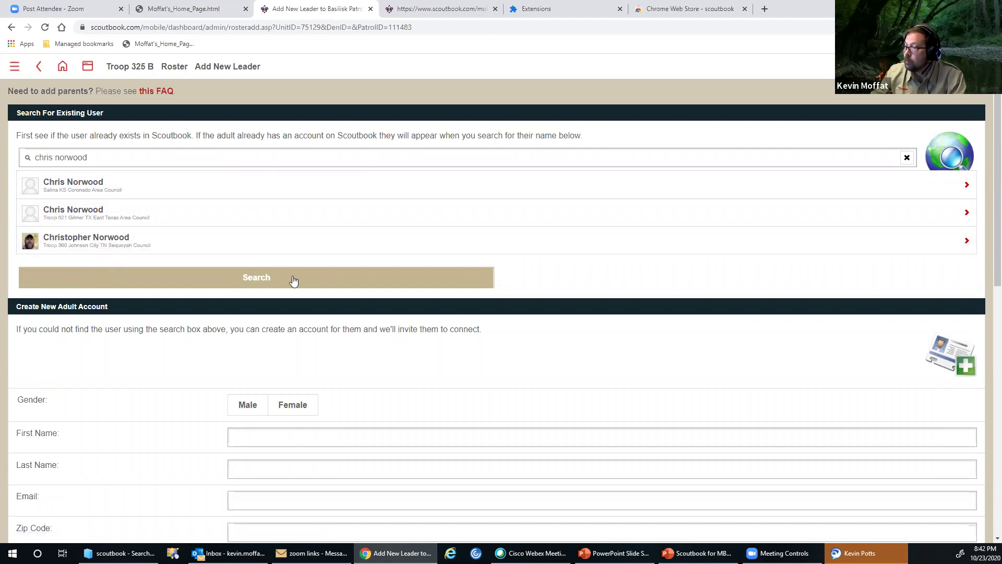
pyautogui.scroll(-3, 668, 253)
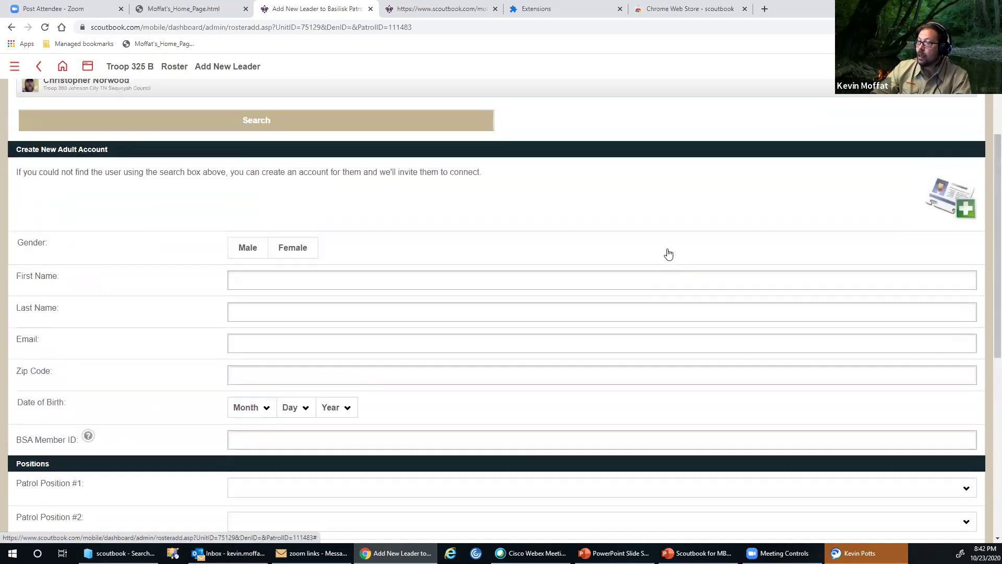
pyautogui.scroll(3, 669, 254)
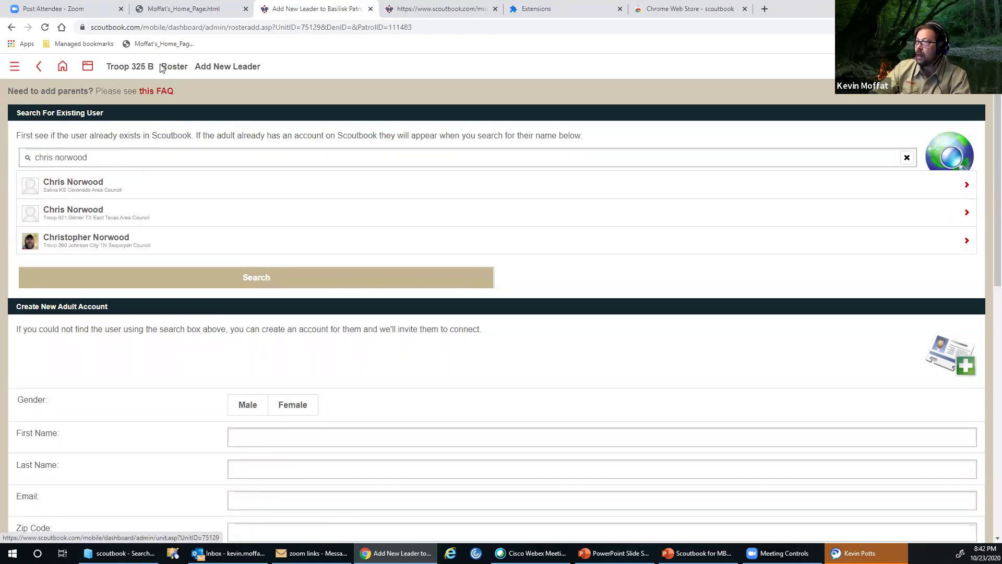
# Return to Troop 325 B, reopen Basilisk Patrol, and start Add Leader again
pyautogui.click(134, 70)
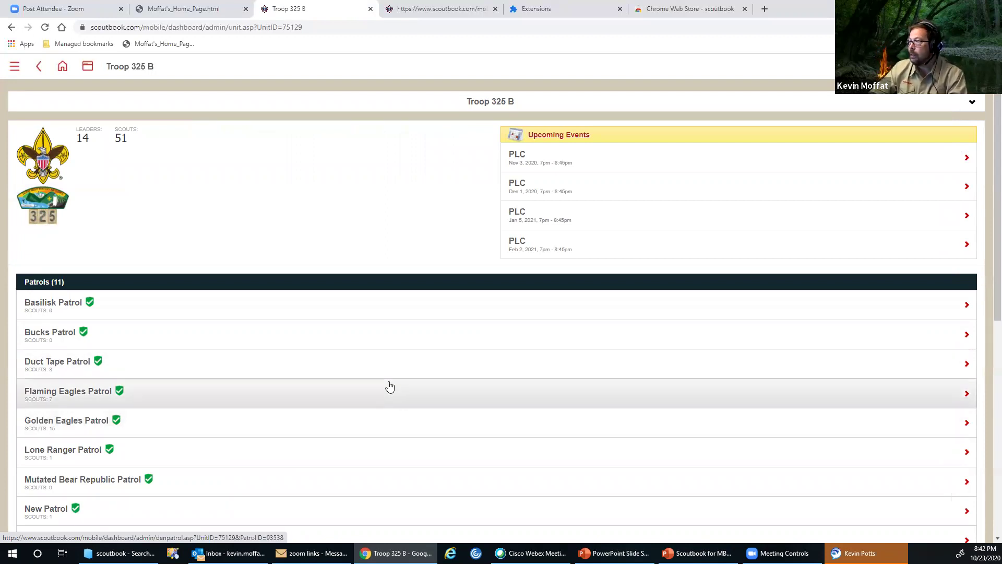
pyautogui.scroll(-4, 390, 386)
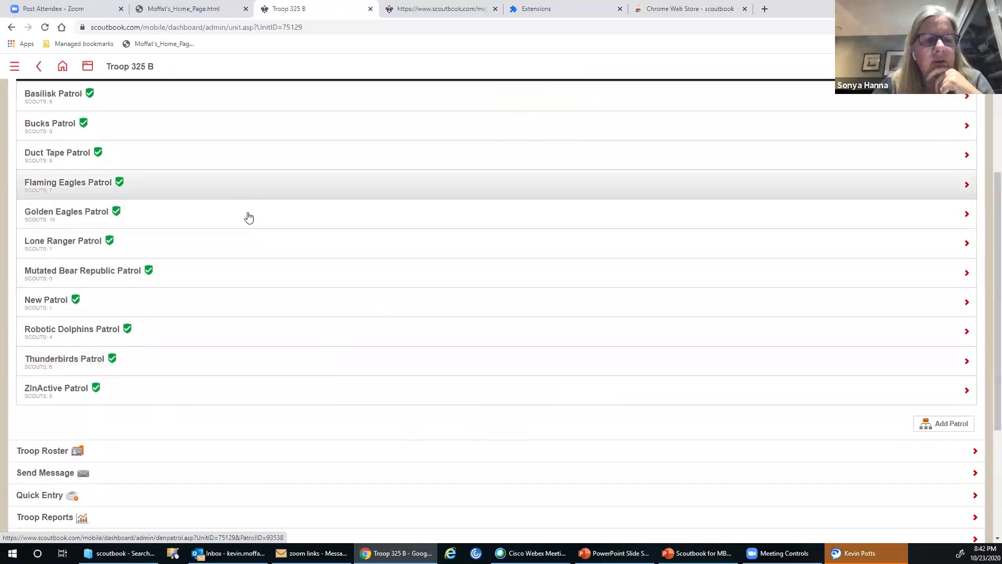
pyautogui.scroll(4, 374, 277)
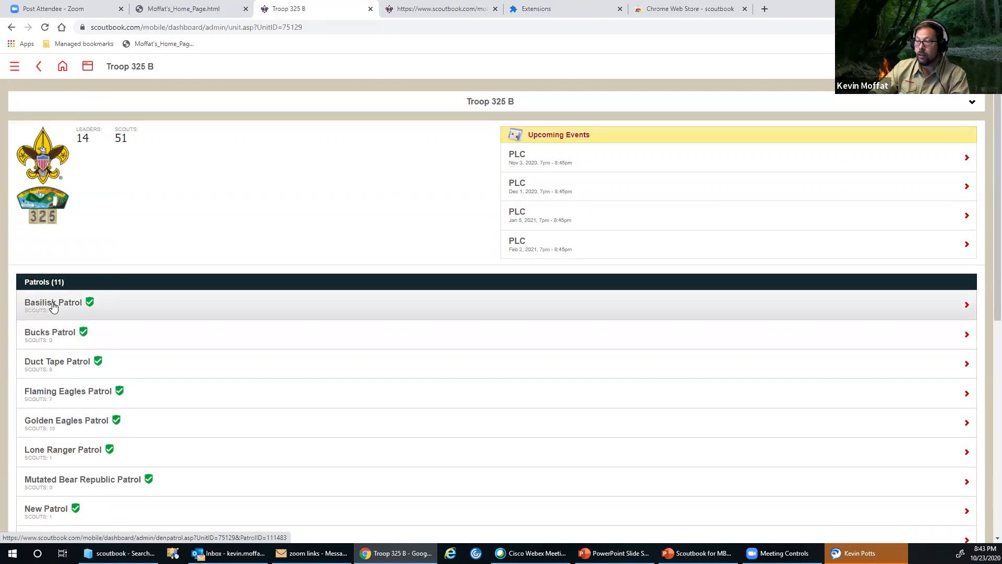
pyautogui.click(54, 306)
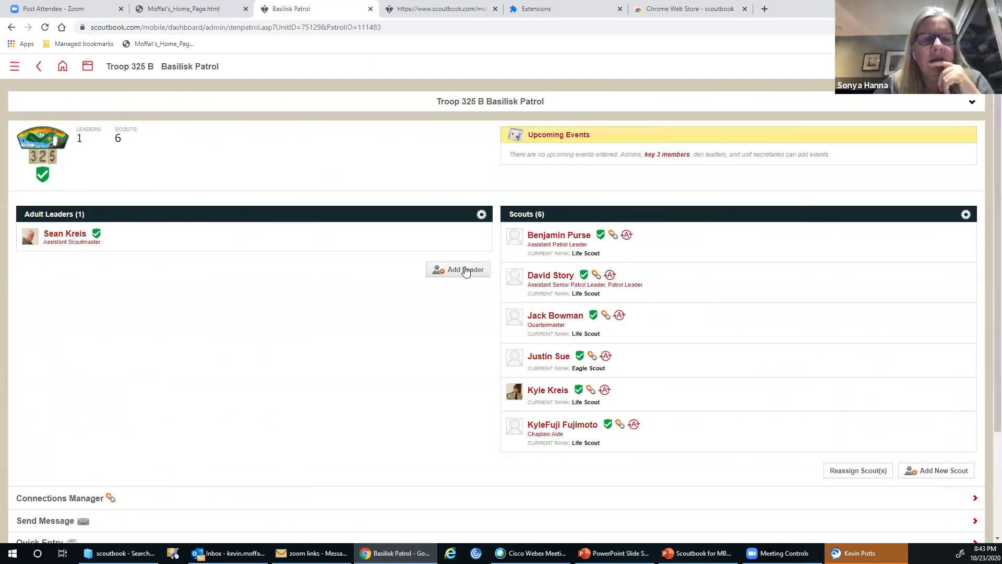
pyautogui.click(466, 273)
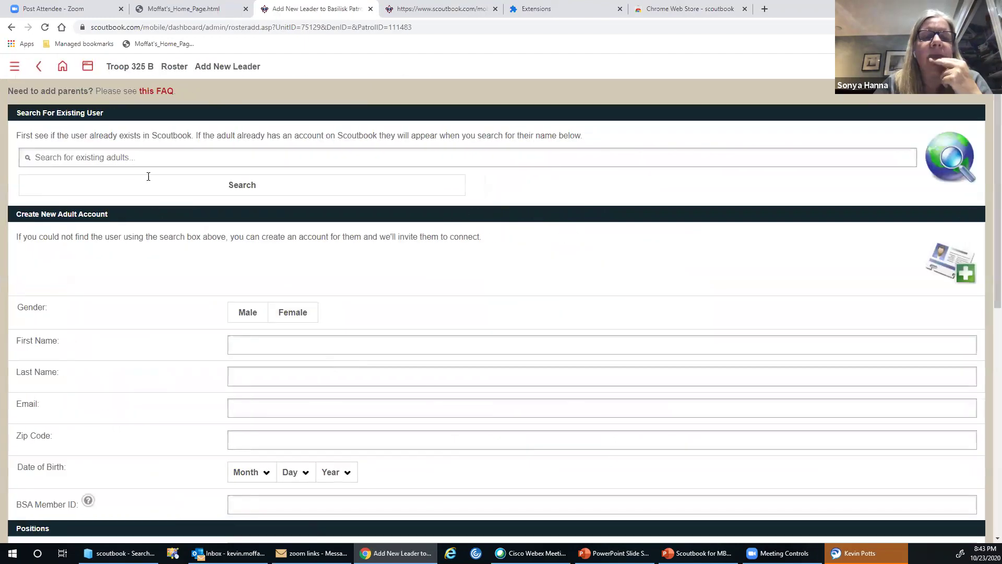
# Try the name search and BSA Member ID fields, then back out to the Troop 325 B page
pyautogui.click(147, 155)
pyautogui.write('d')
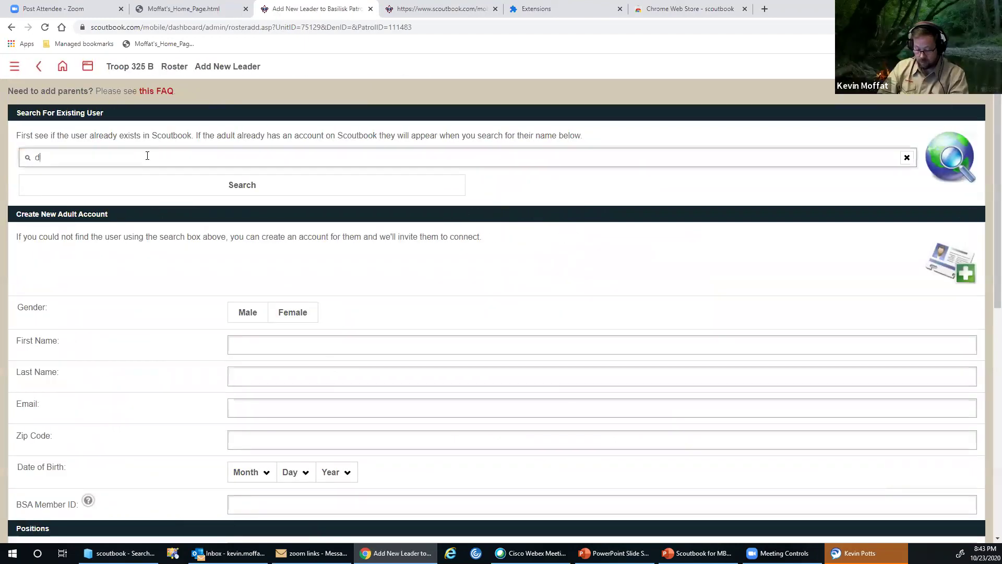
pyautogui.press('BackSpace')
pyautogui.press('BackSpace')
pyautogui.press('BackSpace')
pyautogui.press('BackSpace')
pyautogui.press('BackSpace')
pyautogui.press('BackSpace')
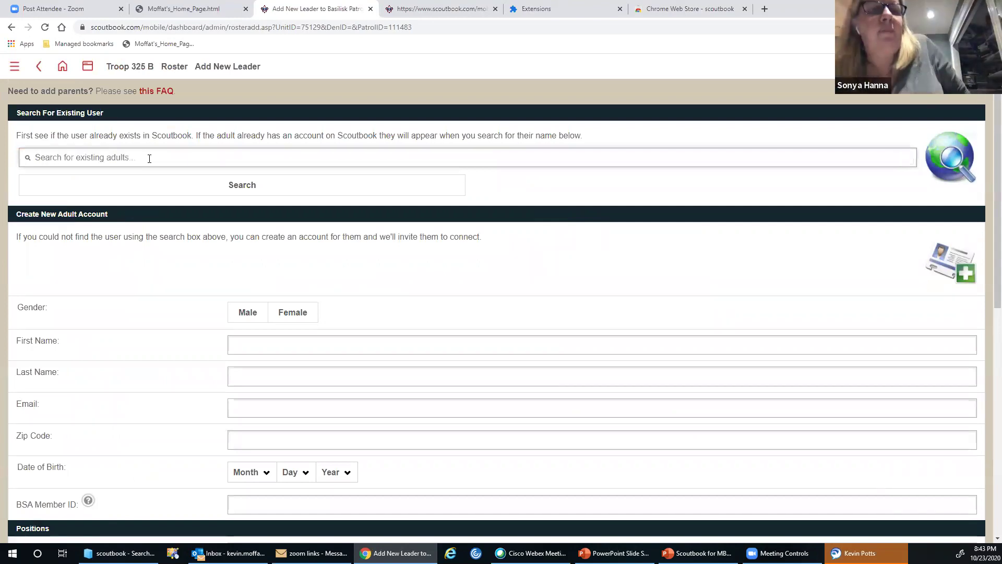
pyautogui.scroll(-4, 358, 298)
pyautogui.scroll(2, 342, 188)
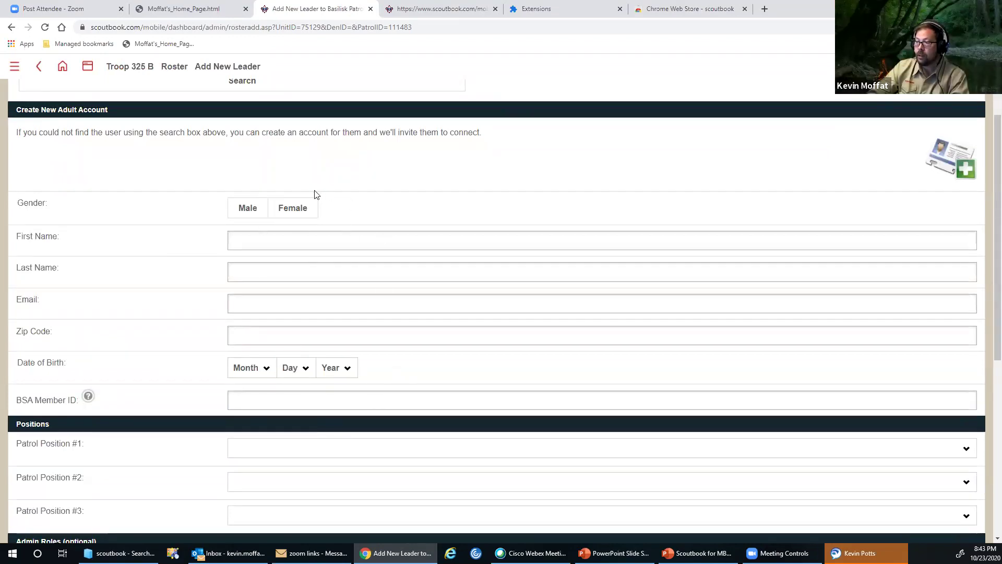
pyautogui.click(242, 401)
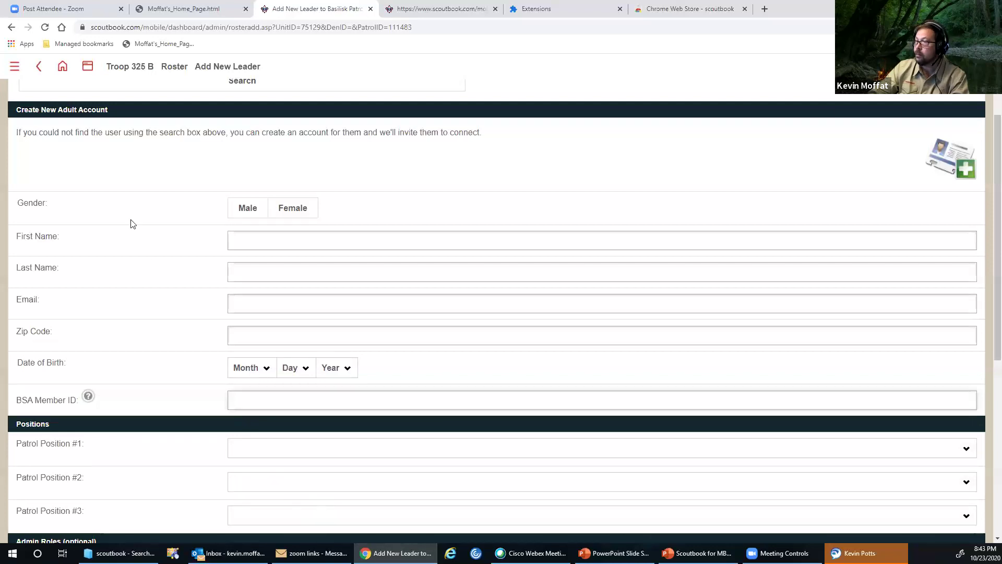
pyautogui.click(41, 68)
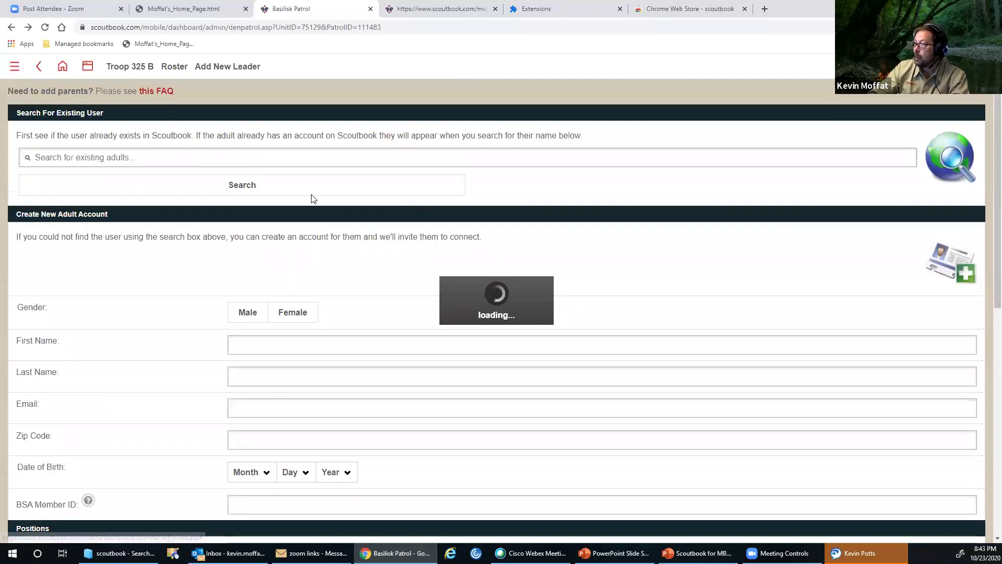
pyautogui.click(40, 67)
# Scroll past the eleven patrols and open the Troop 325 B roster
pyautogui.scroll(-3, 485, 409)
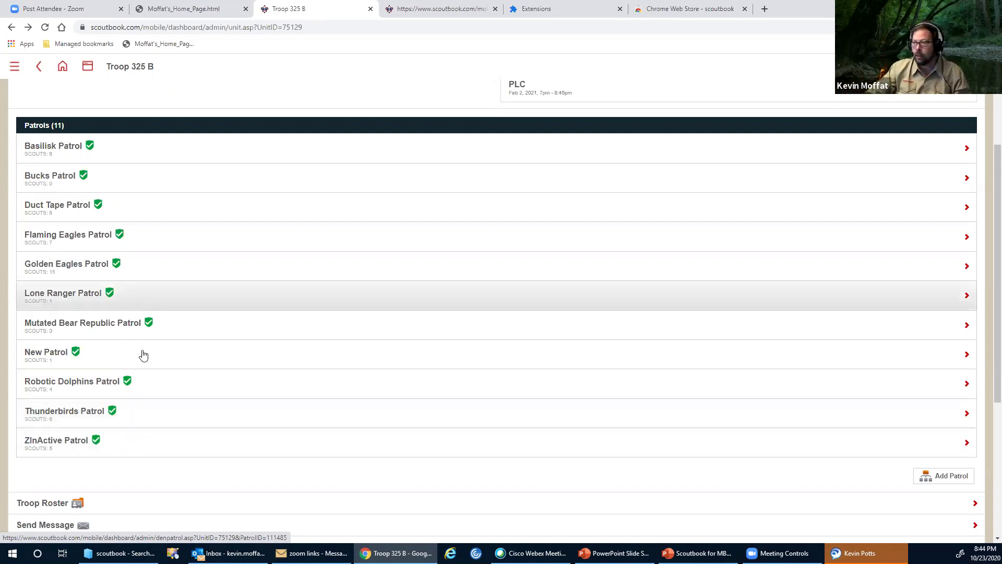
pyautogui.scroll(-2, 197, 474)
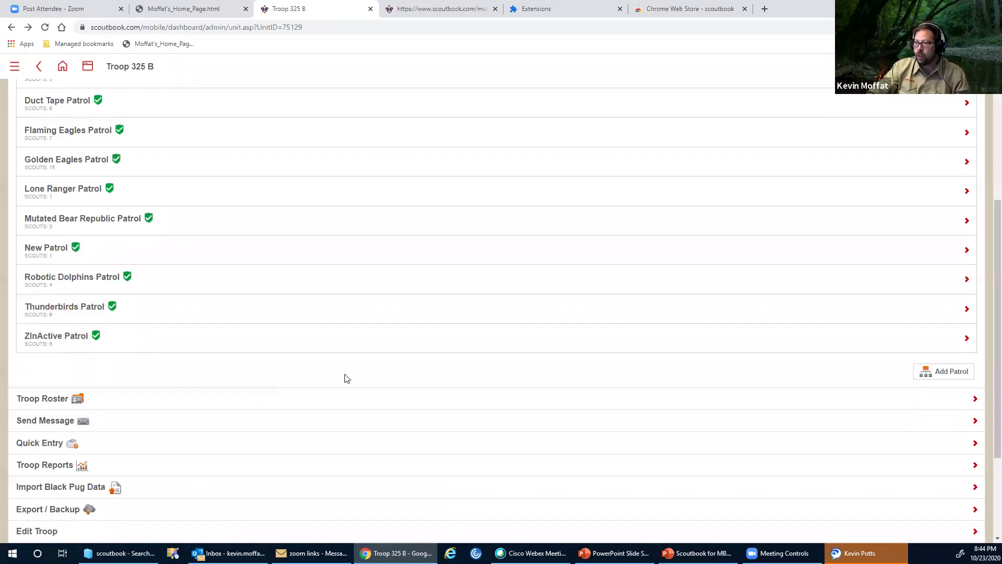
pyautogui.click(40, 399)
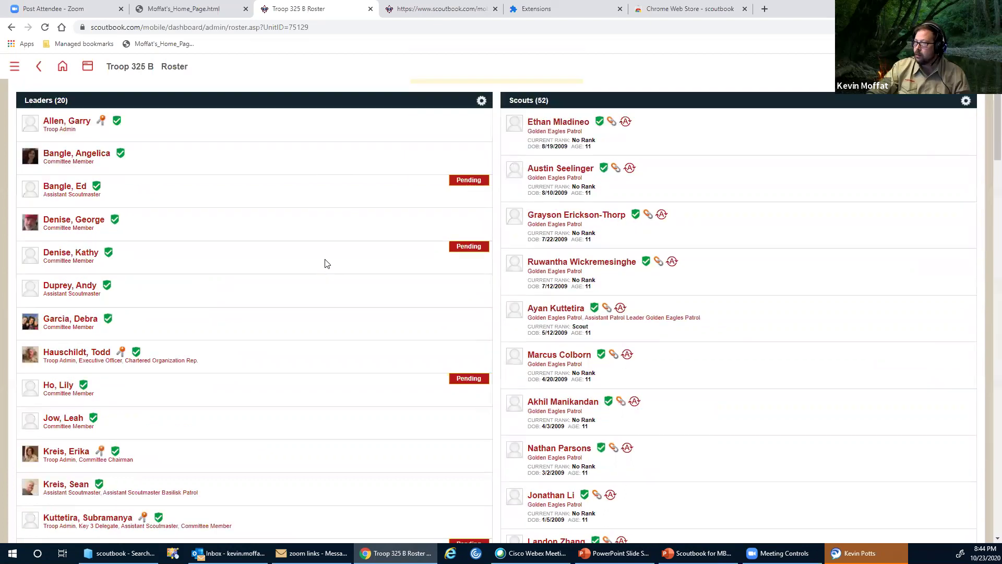
# Review the roster's 20 leaders and 52 scouts, then return to the Troop 325 B unit page
pyautogui.scroll(-9, 326, 262)
pyautogui.scroll(7, 326, 263)
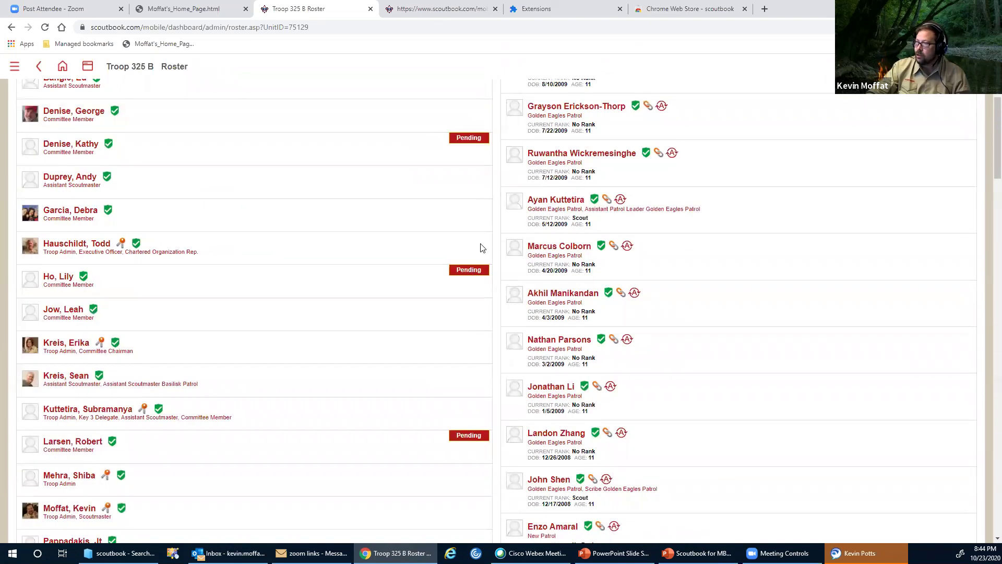
pyautogui.scroll(2, 468, 159)
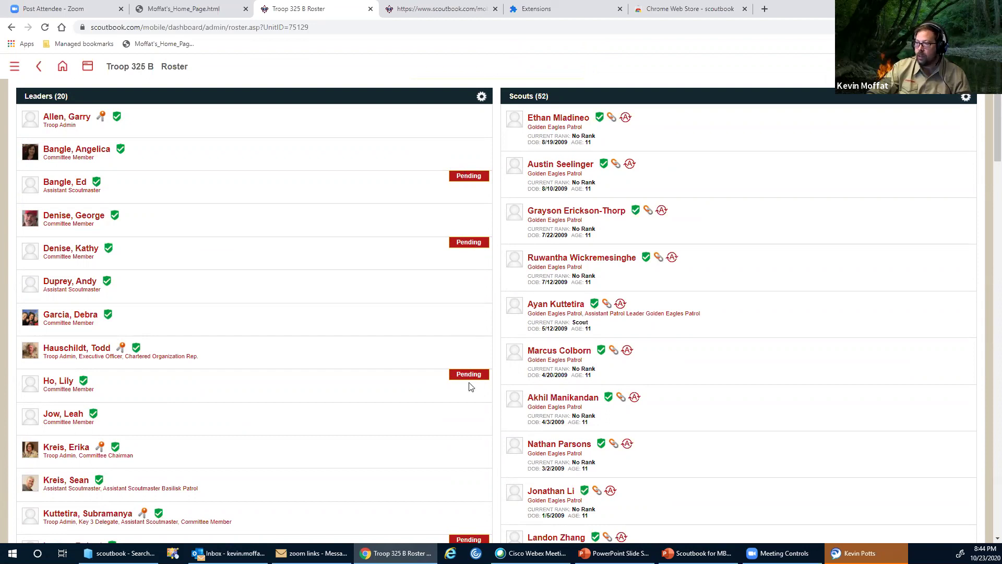
pyautogui.scroll(-5, 481, 405)
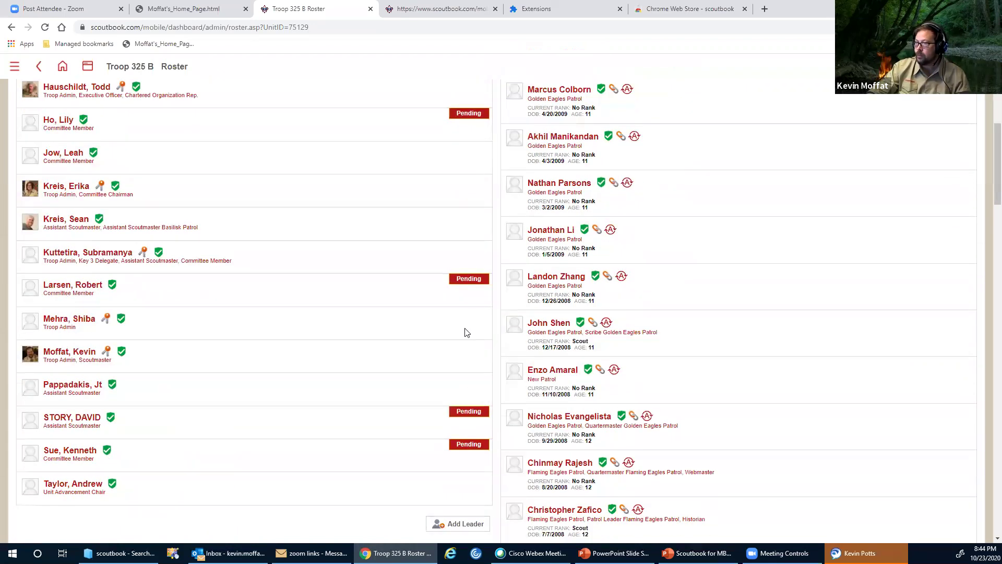
pyautogui.scroll(6, 470, 365)
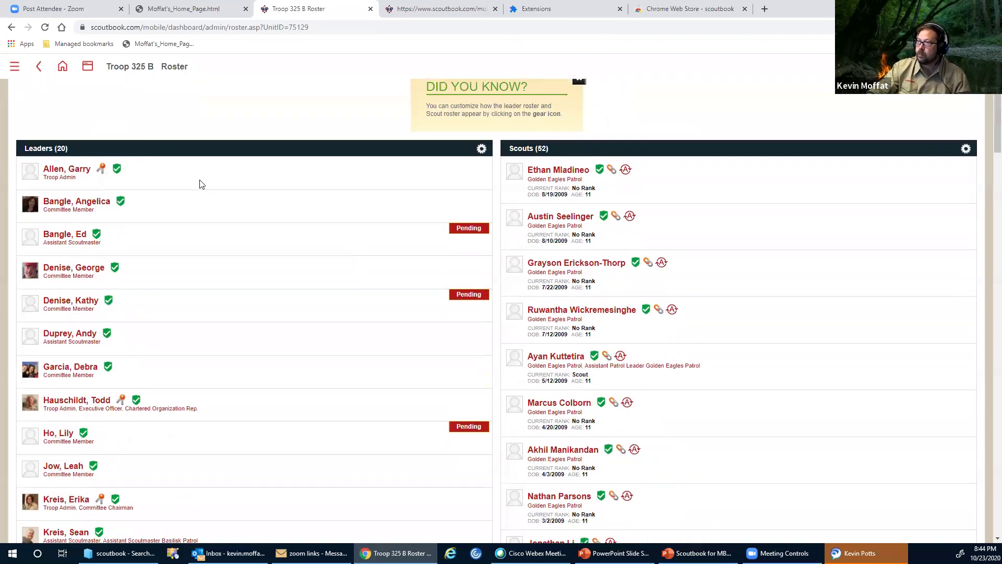
pyautogui.click(135, 70)
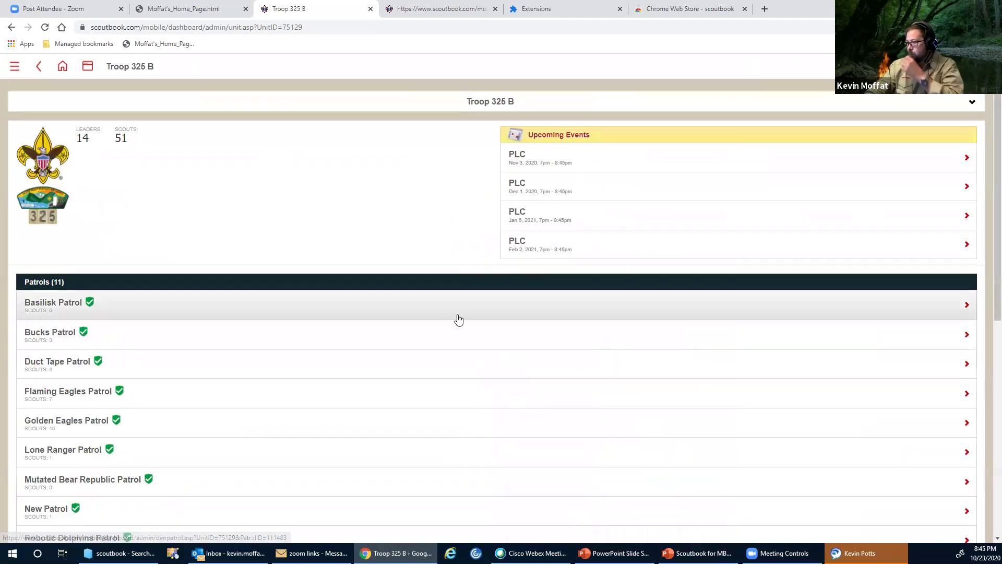
# Scroll down the Troop 325 B page and open Print Blue Cards
pyautogui.scroll(-5, 470, 321)
pyautogui.scroll(-2, 475, 324)
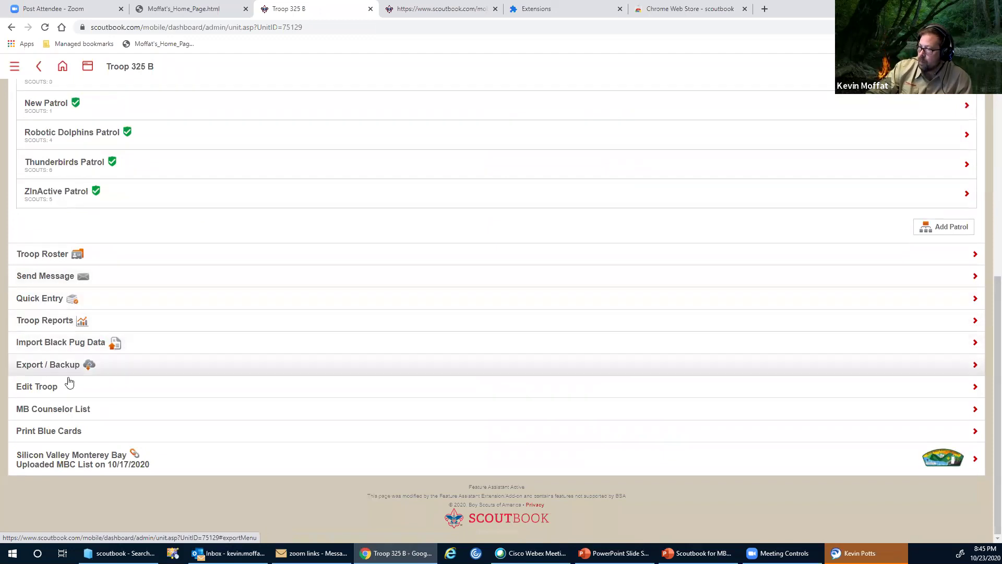
pyautogui.click(57, 438)
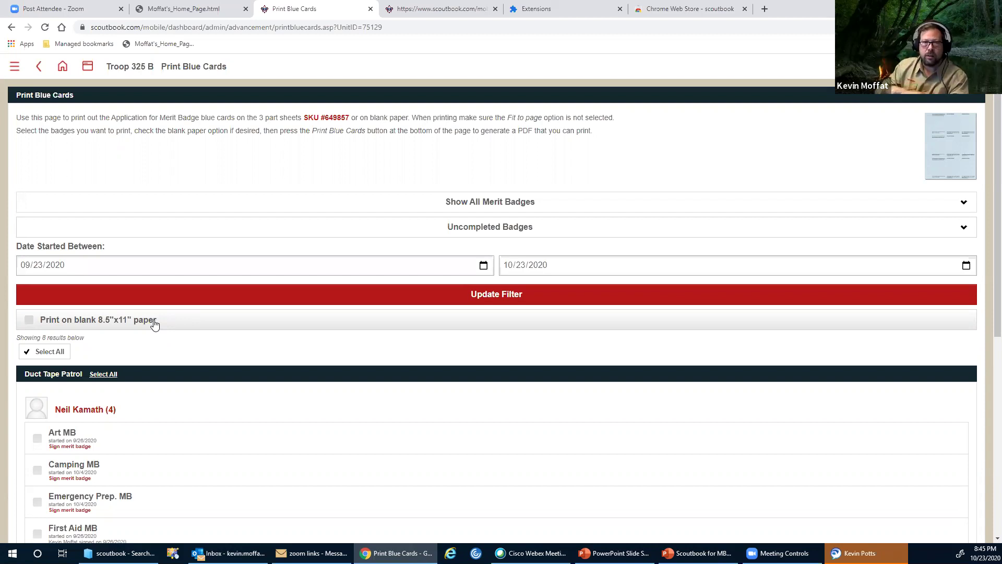
# Refresh the blue card badge list for 09/23/2020–10/23/2020, then return to the unit page
pyautogui.scroll(-3, 250, 366)
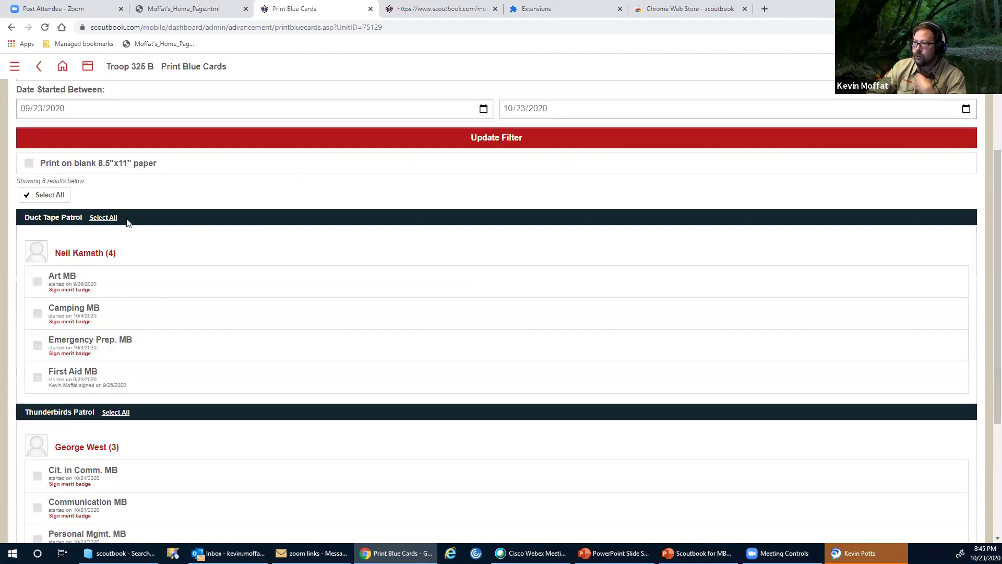
pyautogui.scroll(-4, 266, 322)
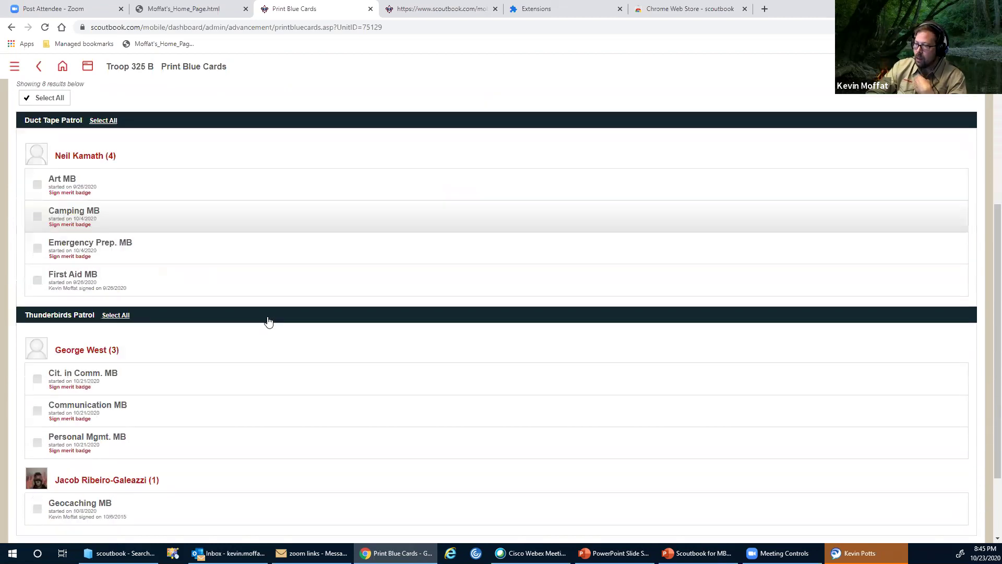
pyautogui.scroll(7, 269, 321)
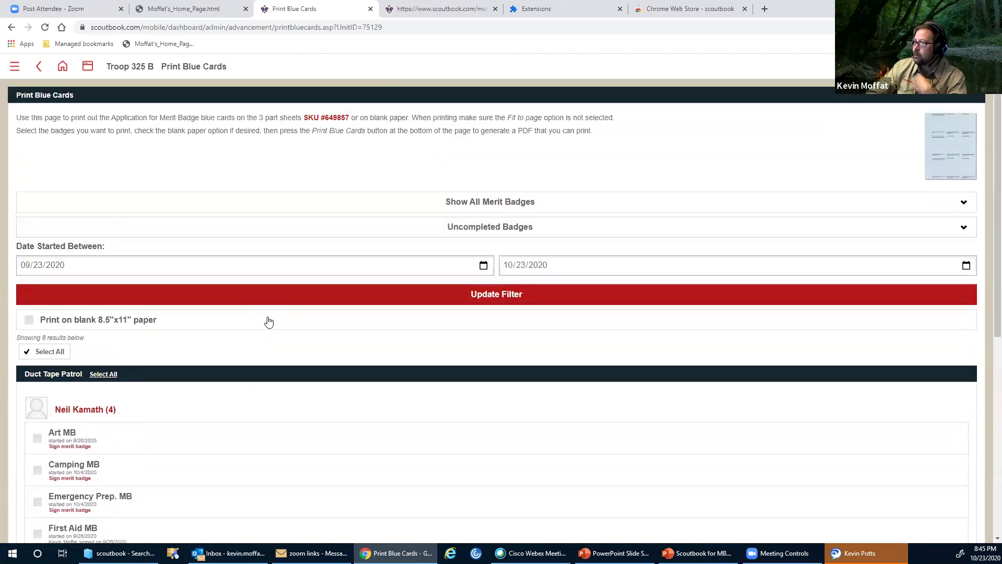
pyautogui.click(396, 297)
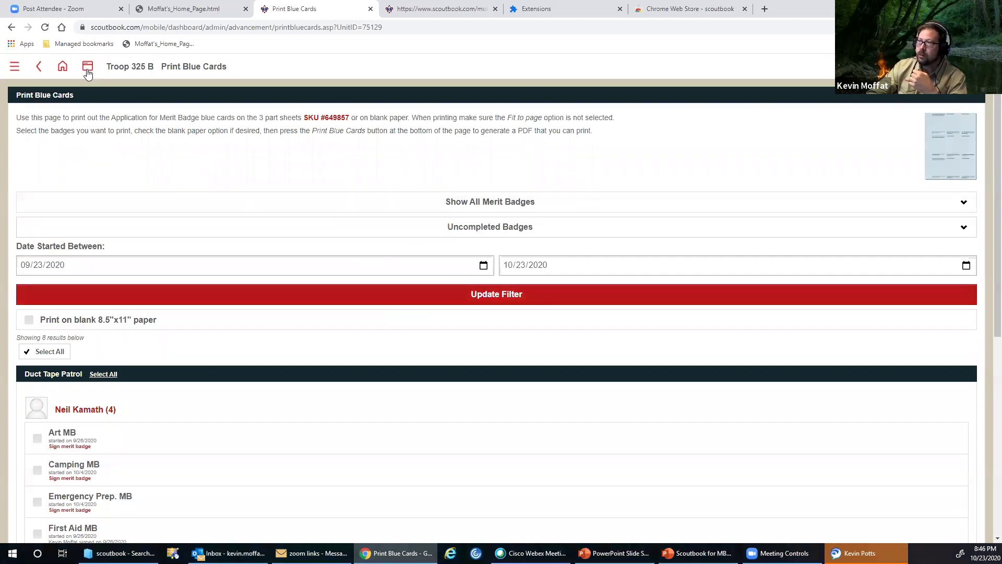
pyautogui.click(40, 69)
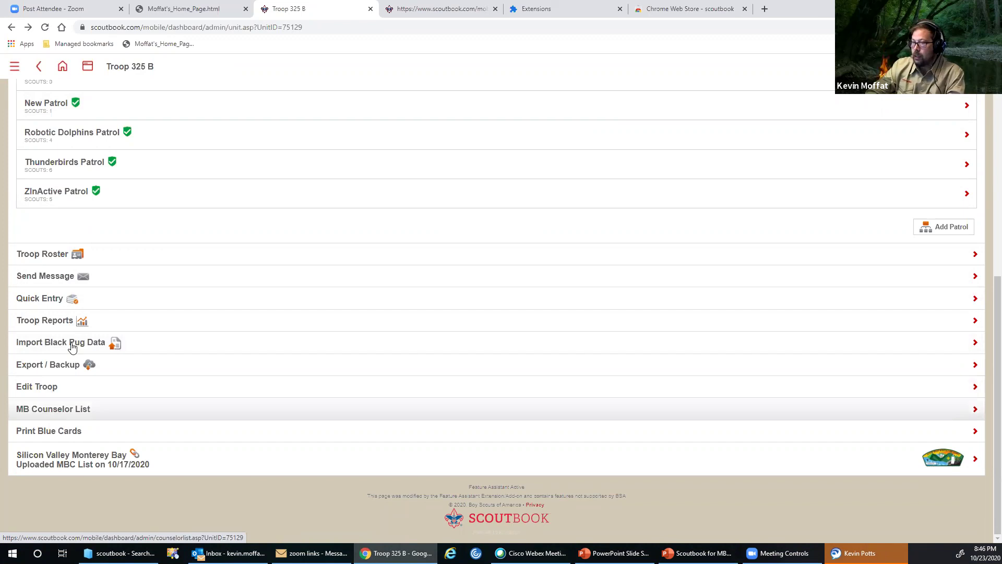
# Open a scout's account page from the Thunderbirds Patrol
pyautogui.scroll(7, 223, 181)
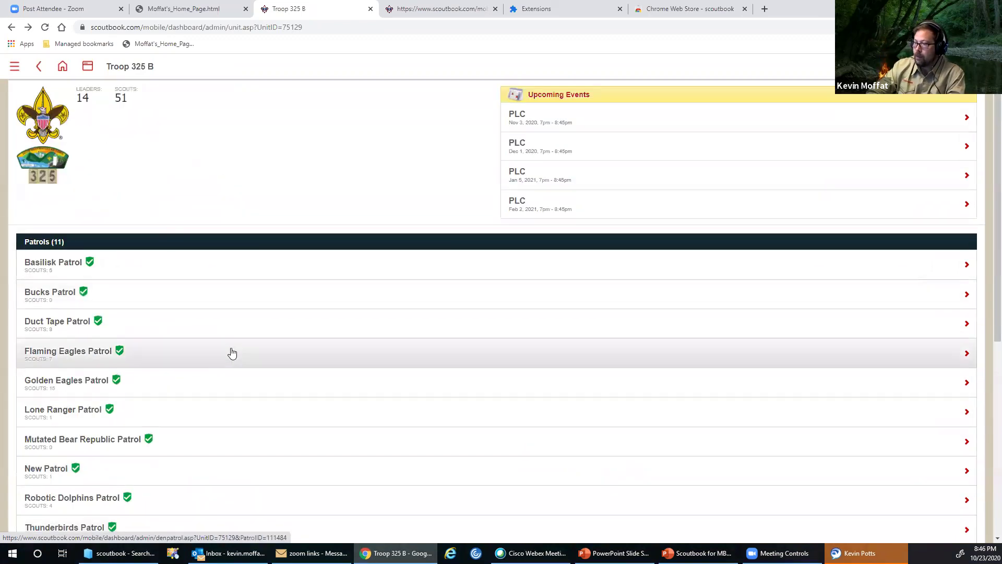
pyautogui.scroll(-5, 230, 351)
pyautogui.click(78, 272)
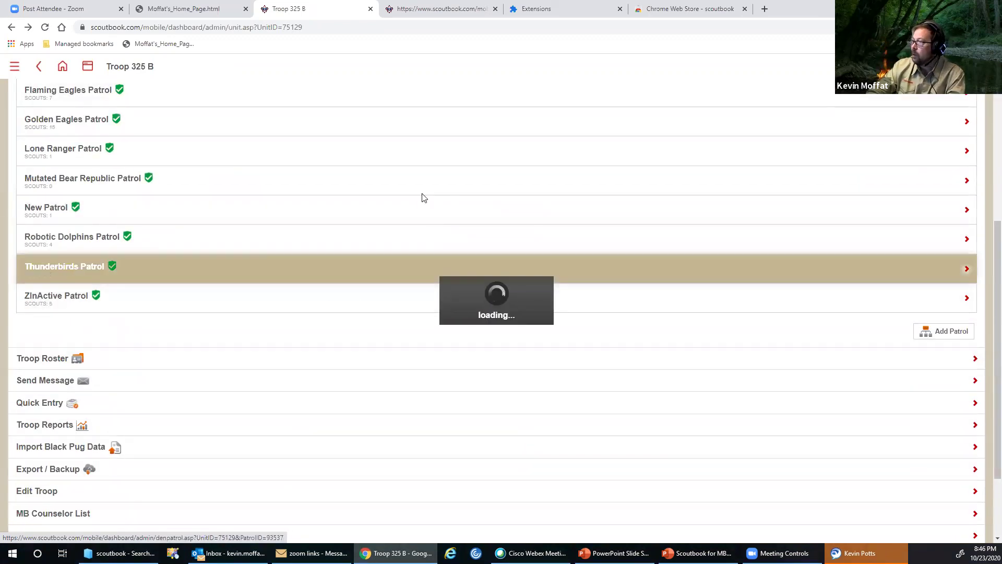
pyautogui.click(554, 385)
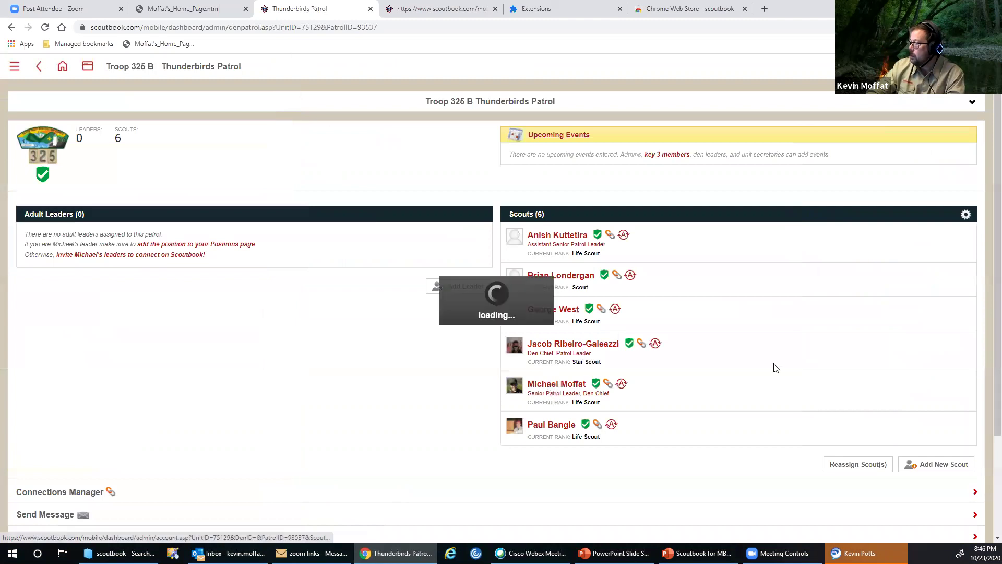
# Check the Firem'n Chit earned date, then open Michael's Awards list
pyautogui.scroll(-3, 322, 386)
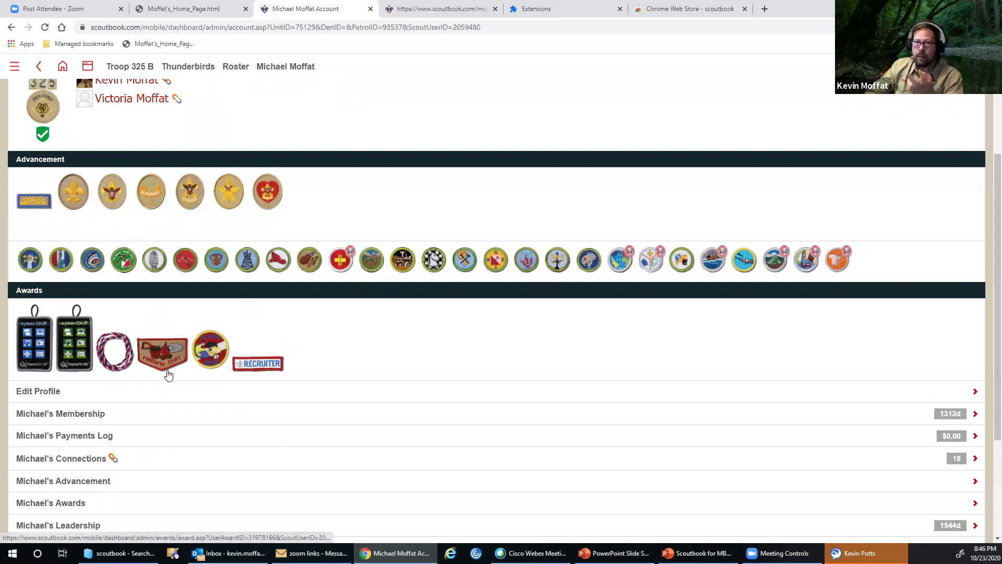
pyautogui.moveTo(167, 372)
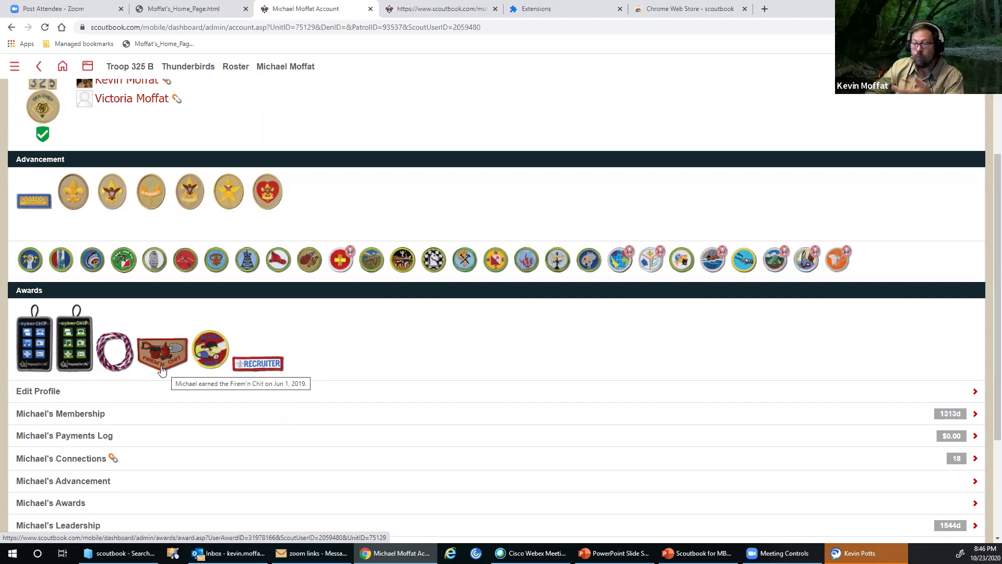
pyautogui.scroll(-1, 220, 416)
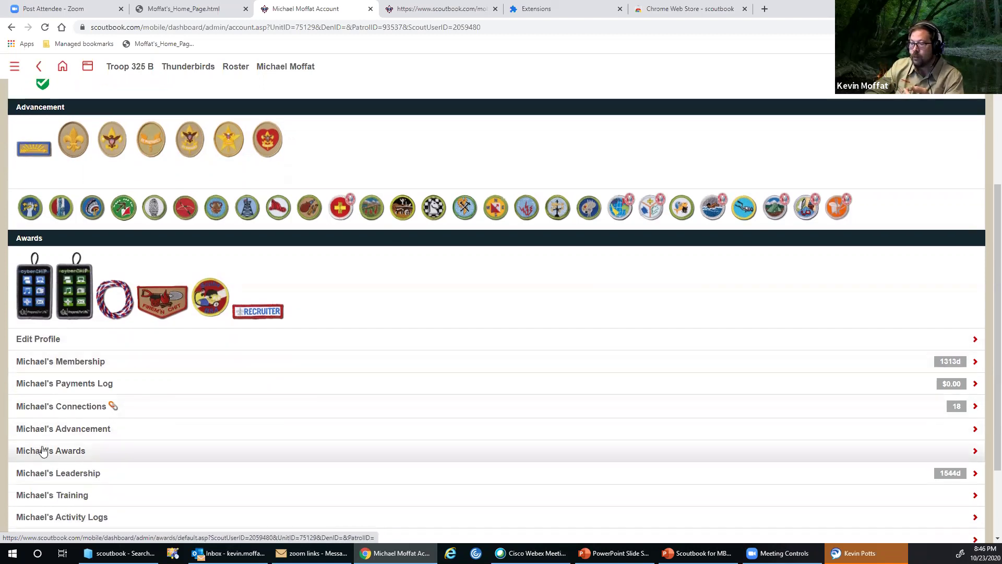
pyautogui.click(40, 452)
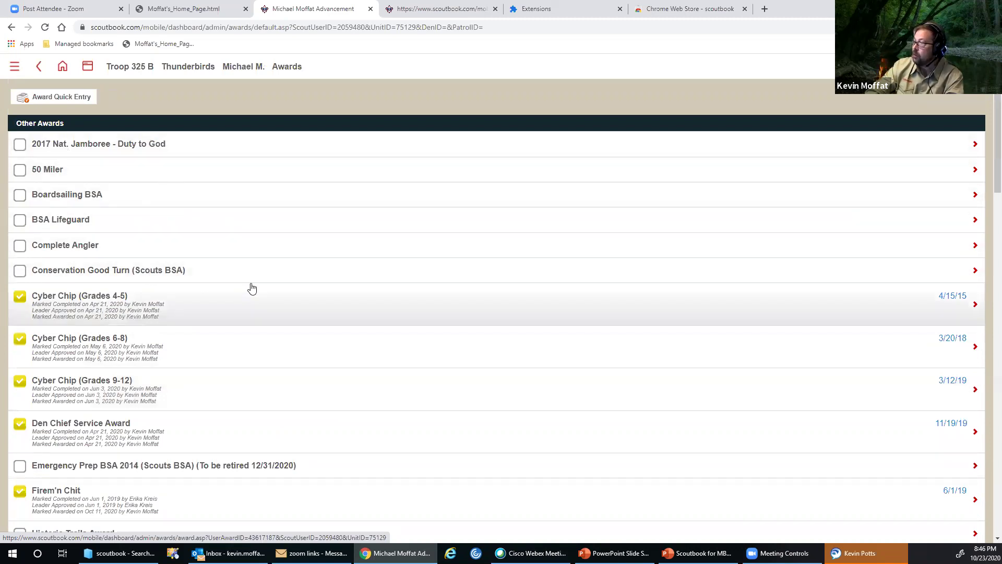
# Open the Hometown USA Award, shown 50% complete, from the Other Awards list
pyautogui.scroll(-4, 250, 286)
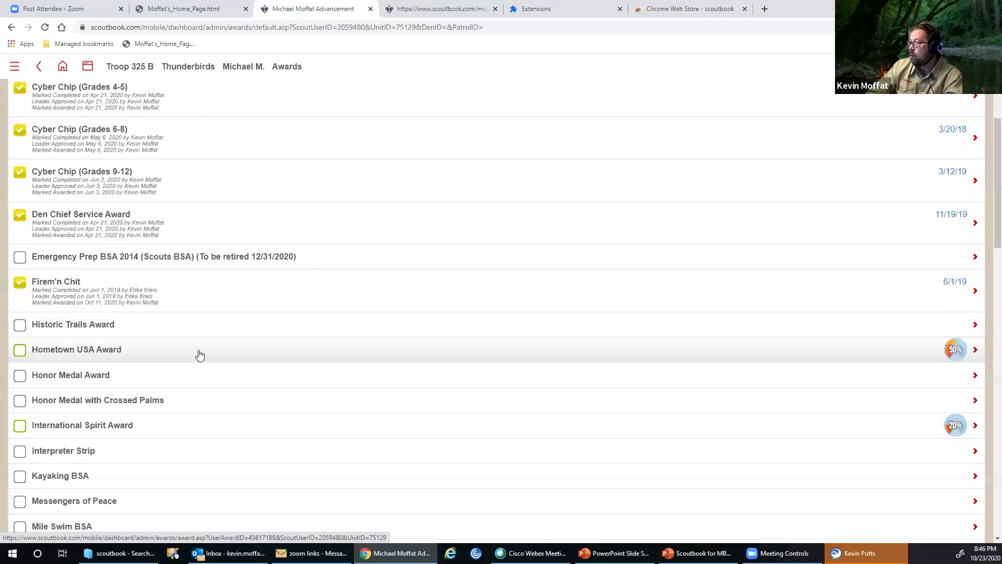
pyautogui.click(98, 351)
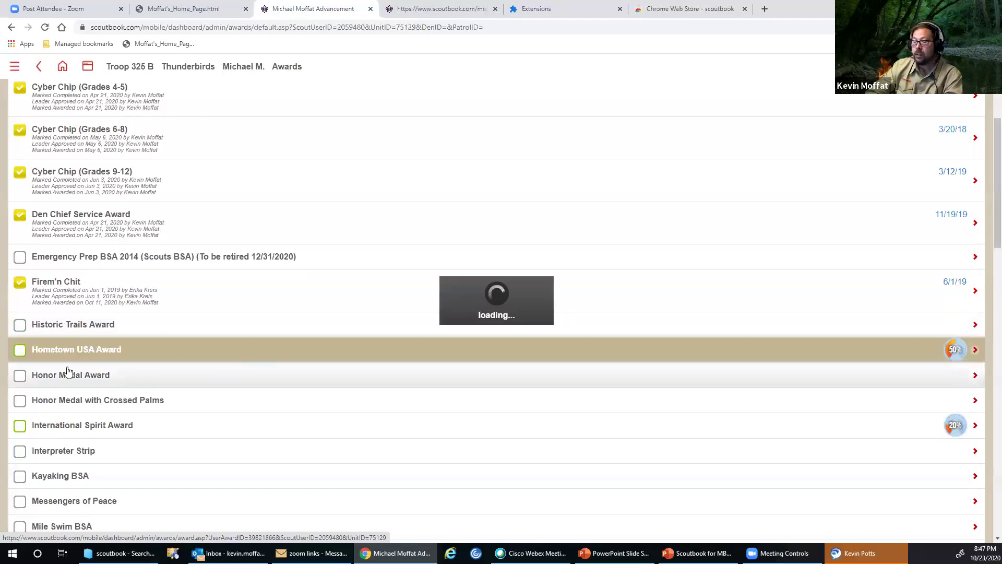
pyautogui.scroll(-13, 316, 388)
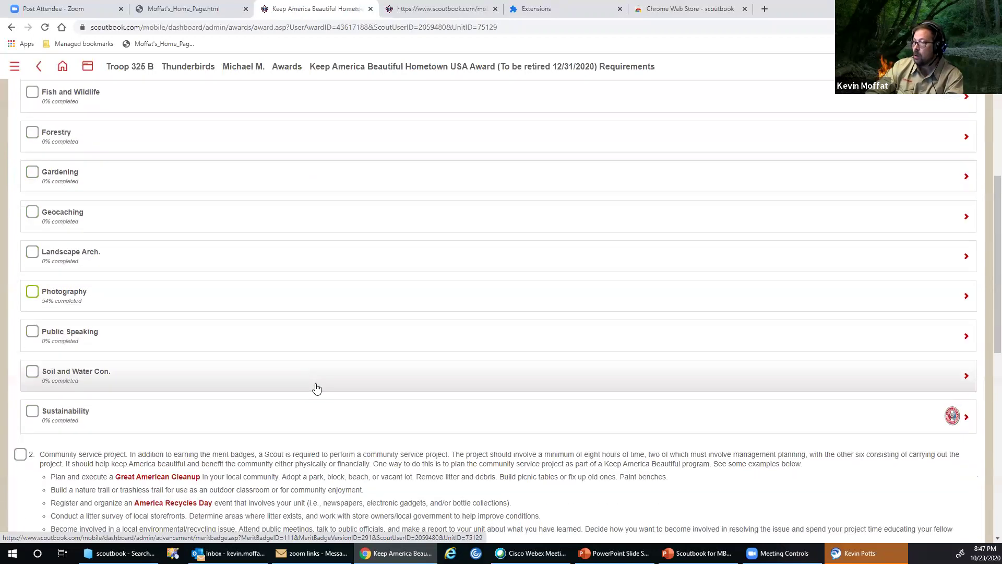
pyautogui.scroll(13, 232, 345)
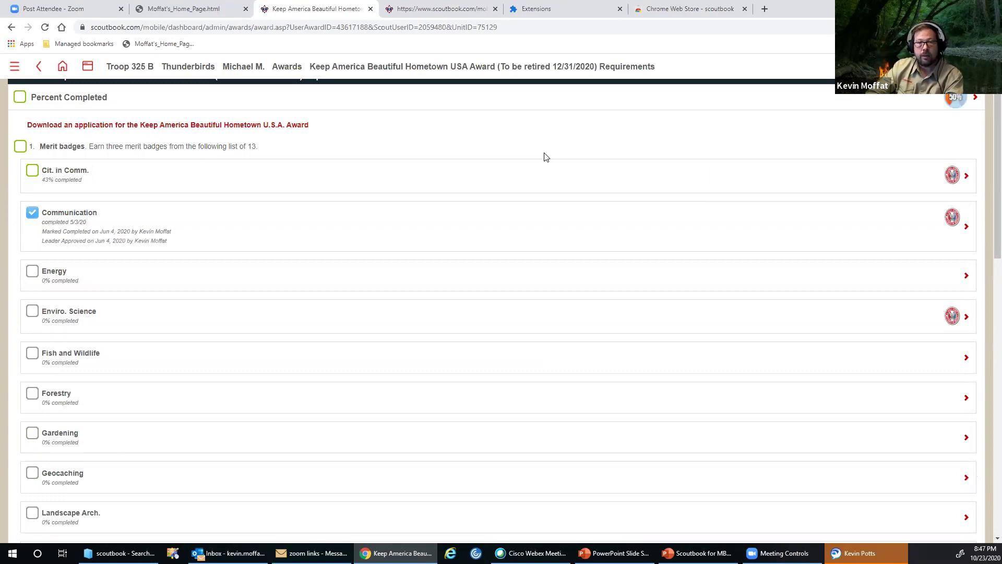
pyautogui.scroll(1, 545, 157)
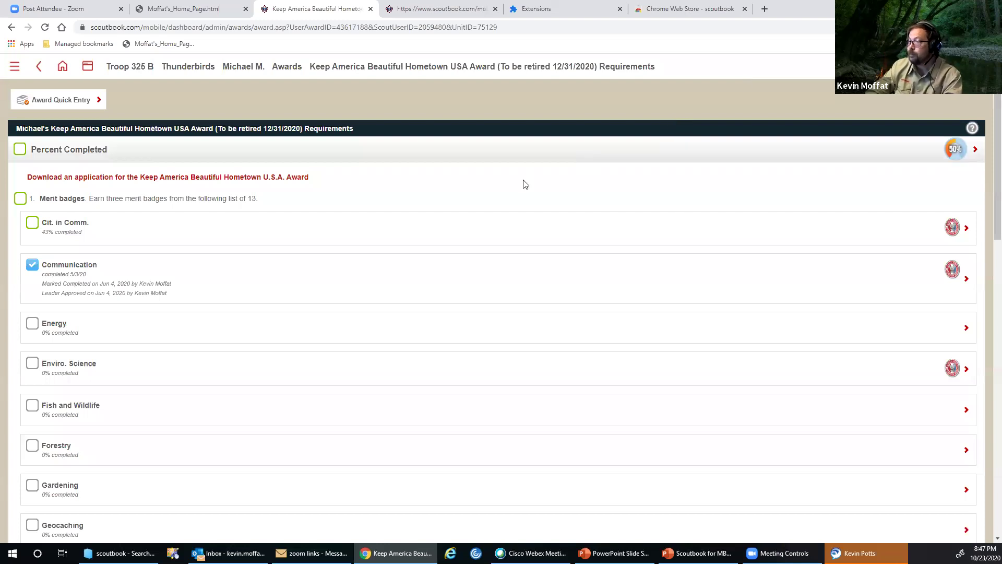
pyautogui.scroll(-2, 263, 230)
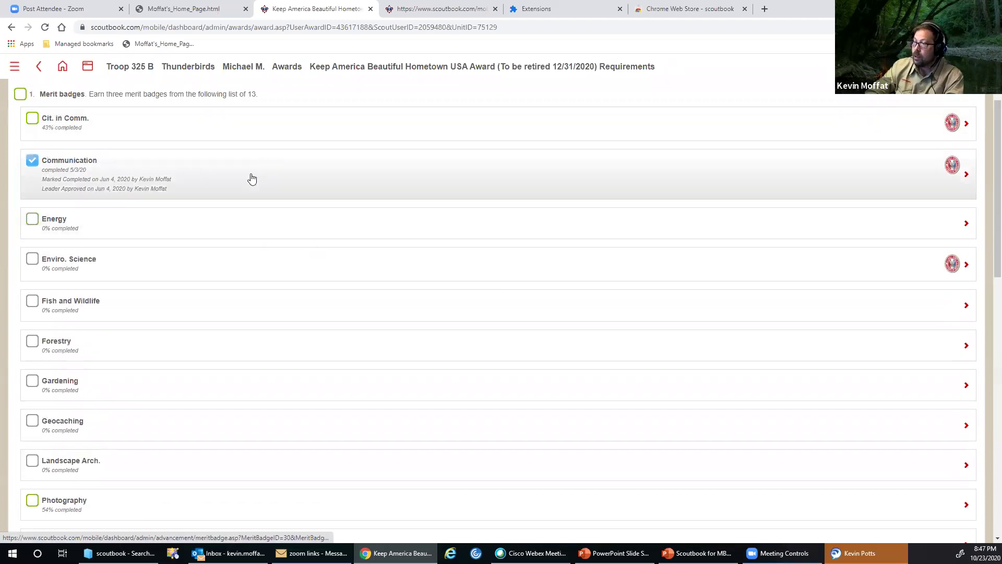
pyautogui.scroll(2, 307, 181)
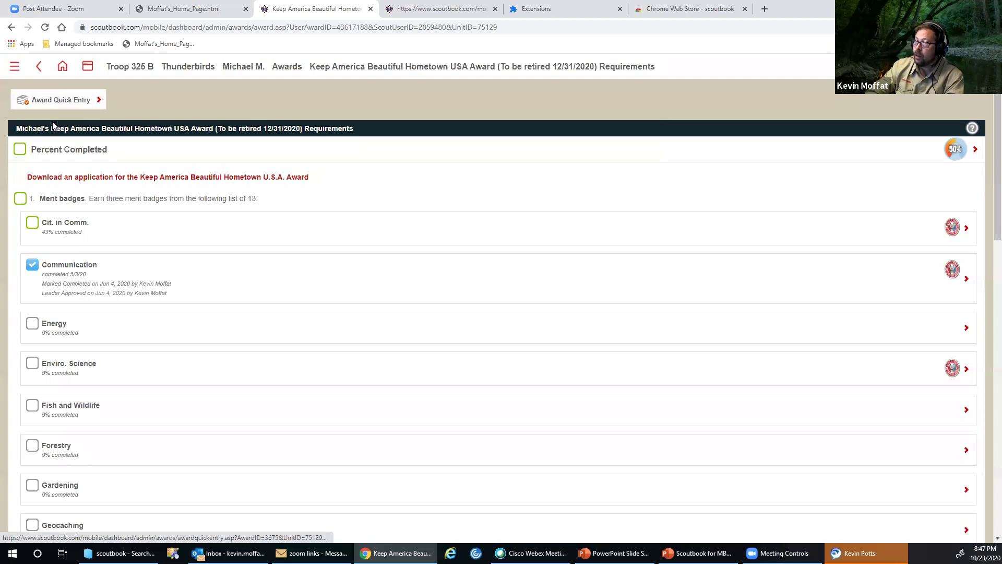
# Return to the scout's Awards list and browse Other Awards down to the Nova Awards
pyautogui.click(280, 68)
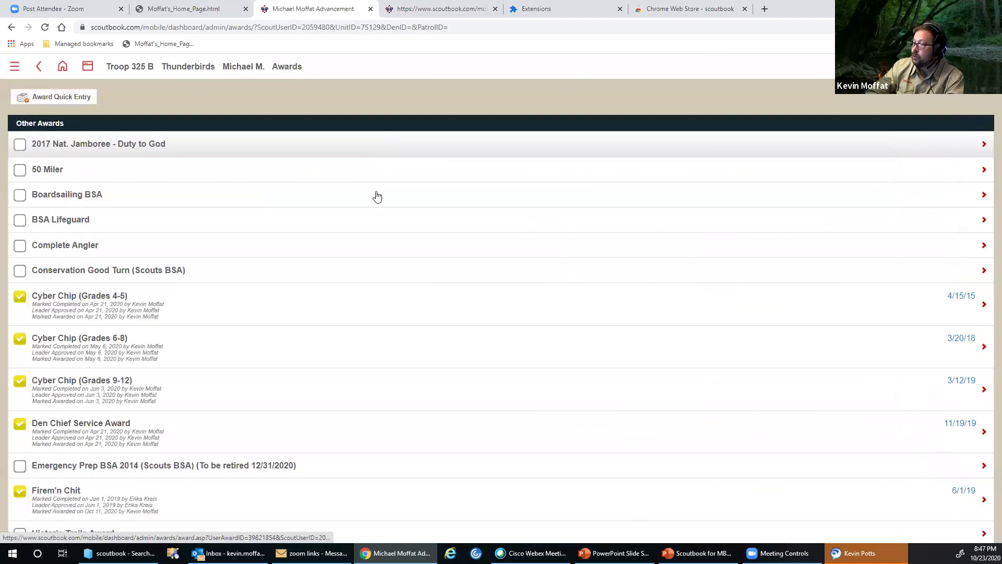
pyautogui.scroll(-8, 387, 263)
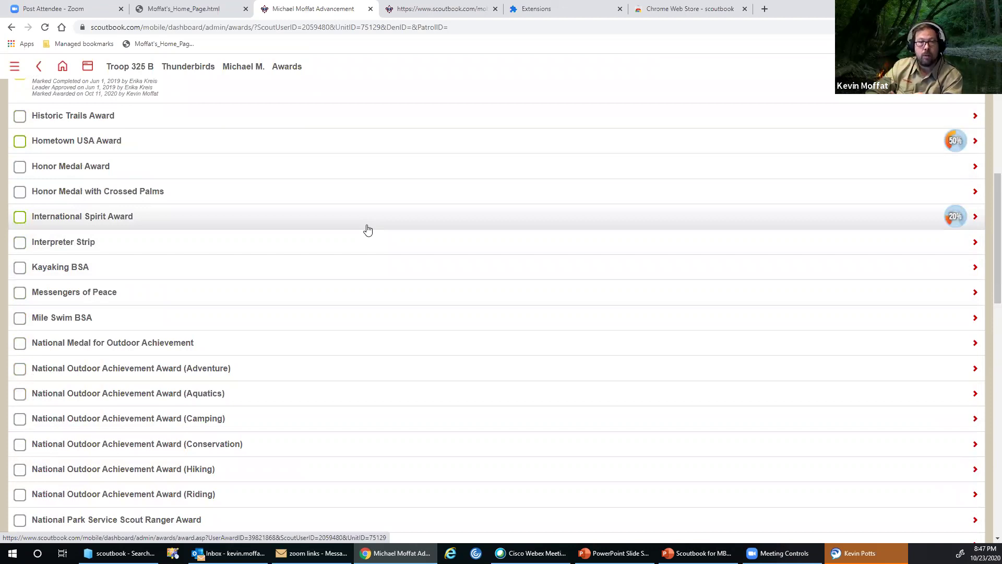
pyautogui.scroll(-8, 493, 235)
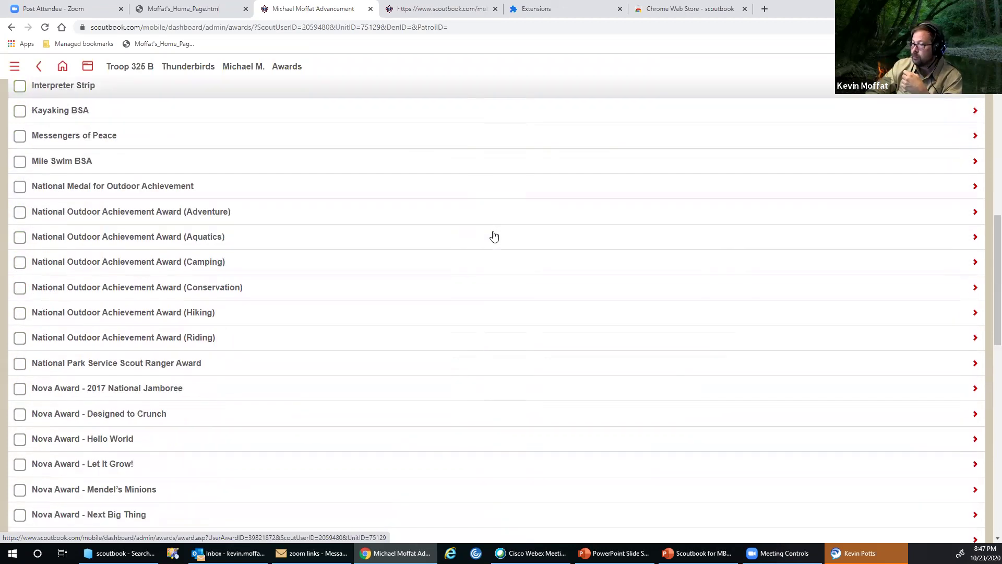
pyautogui.scroll(-9, 493, 235)
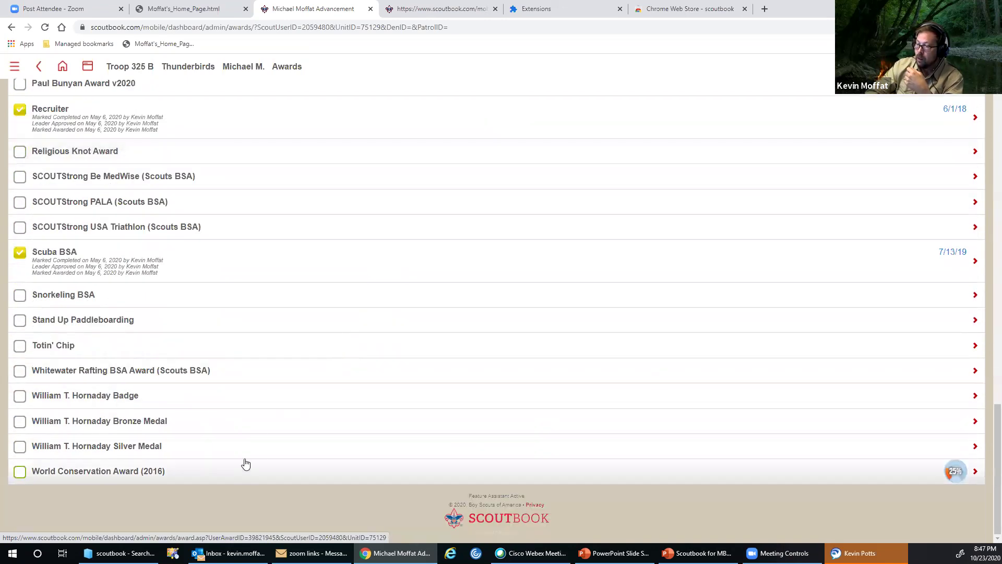
pyautogui.scroll(13, 245, 463)
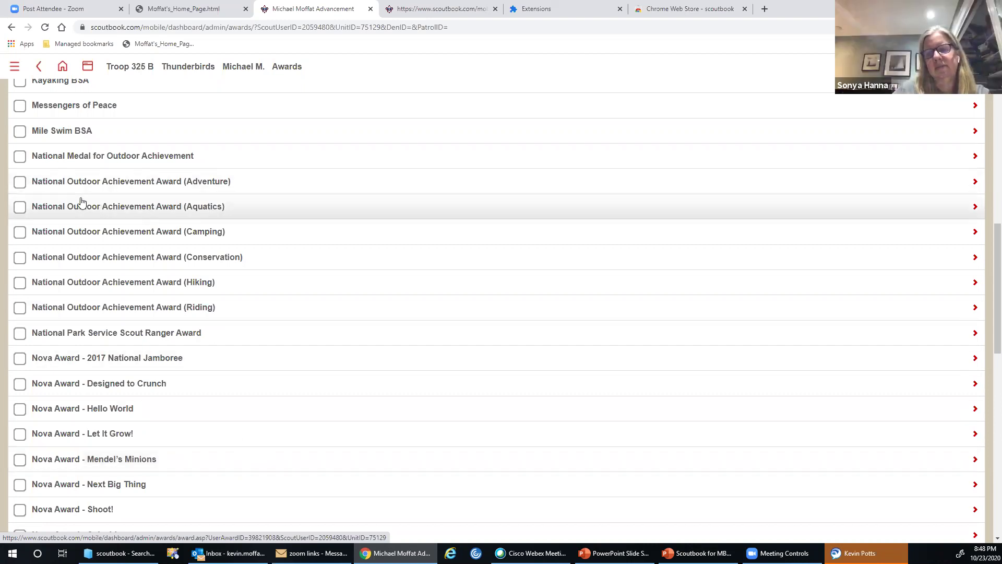
# Go up to the Troop 325 B page, then on to the Scoutbook home menu
pyautogui.click(130, 66)
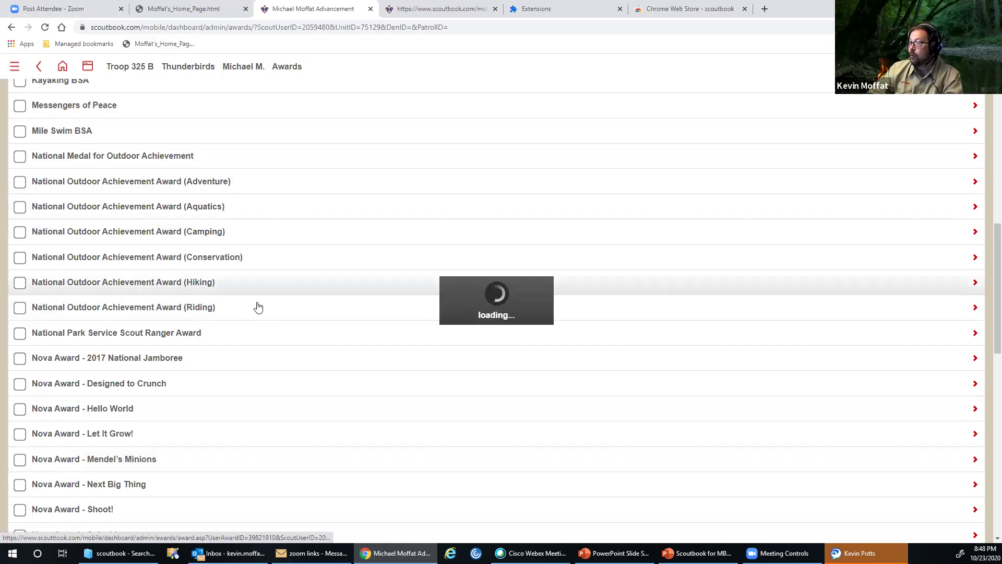
pyautogui.scroll(-8, 175, 380)
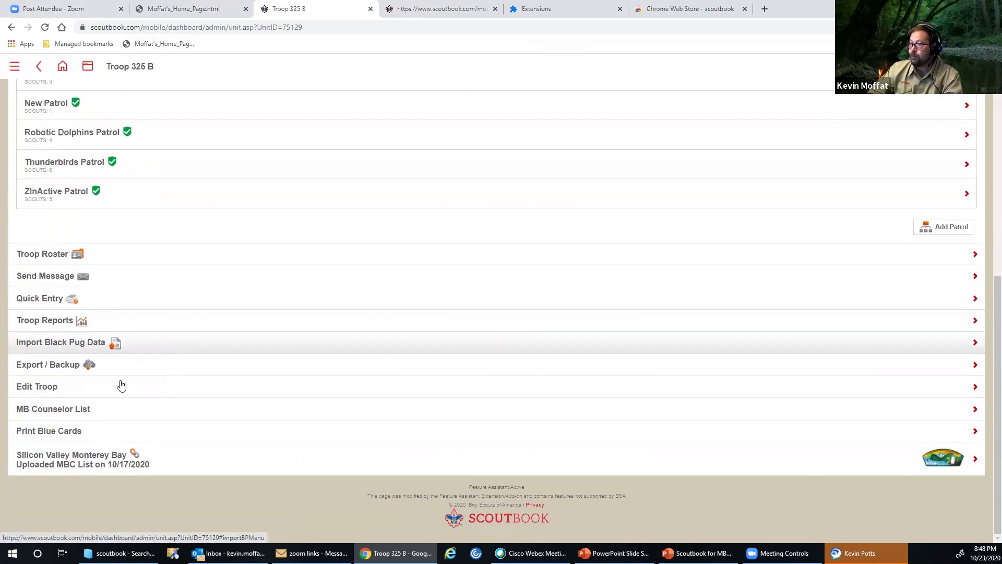
pyautogui.scroll(8, 125, 384)
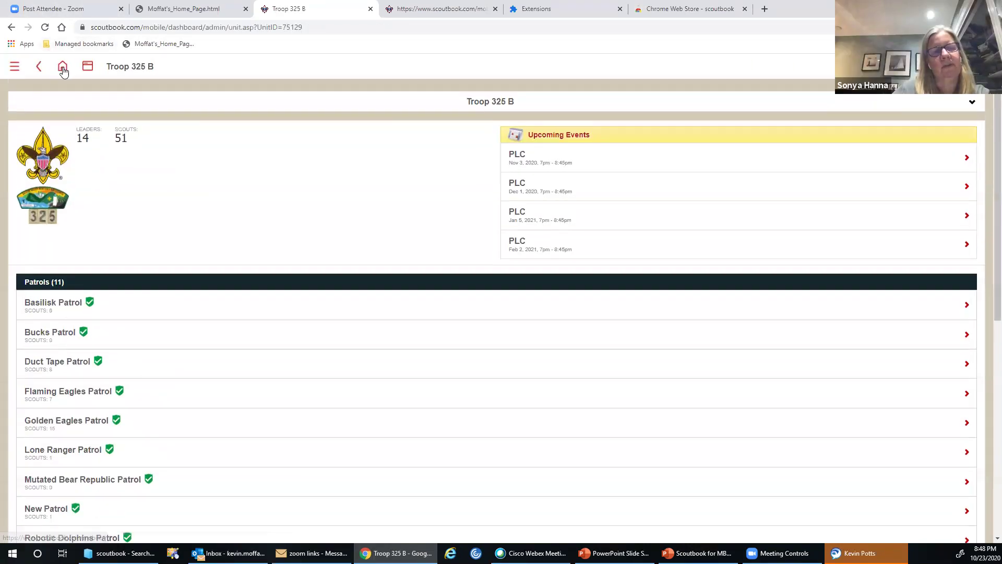
pyautogui.click(64, 68)
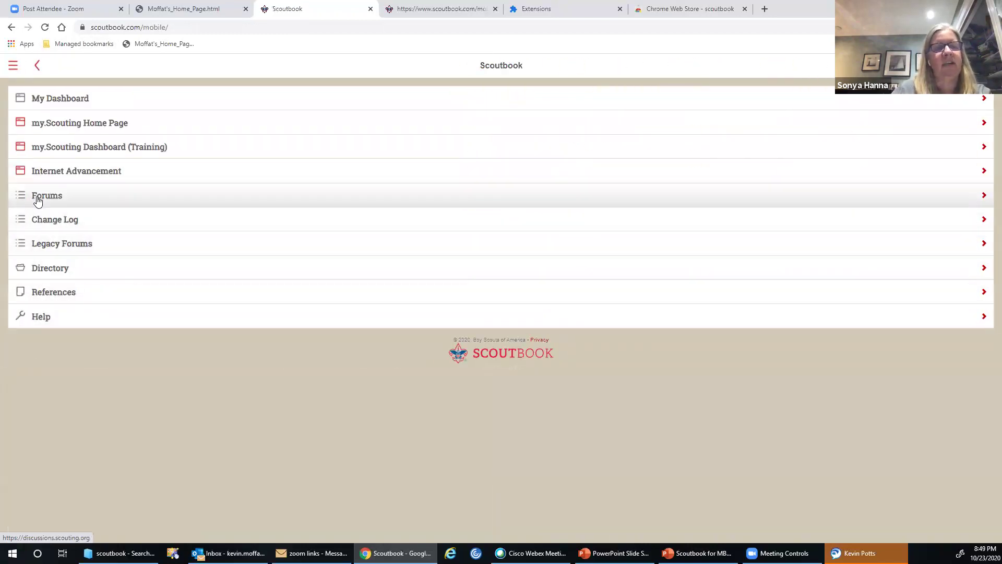
# Browse the Scouting Forums categories in a new tab, then switch back to the Scoutbook tab
pyautogui.click(38, 201)
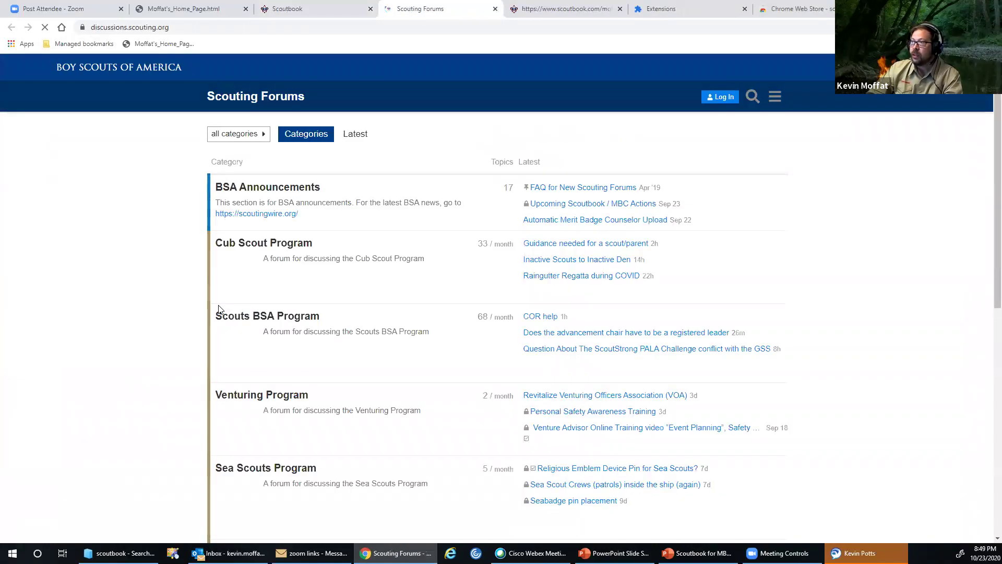
pyautogui.scroll(-6, 297, 309)
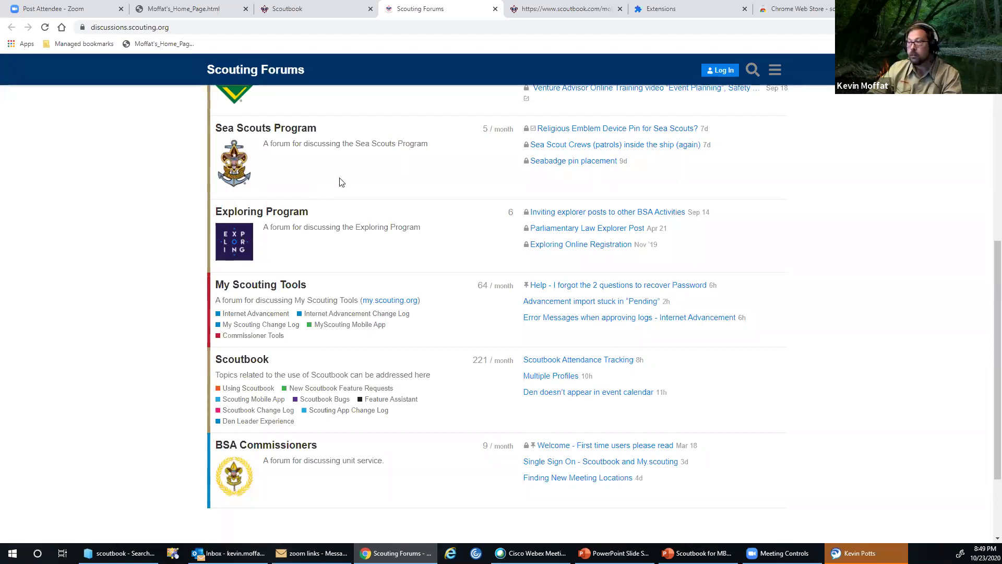
pyautogui.scroll(5, 392, 112)
pyautogui.click(313, 9)
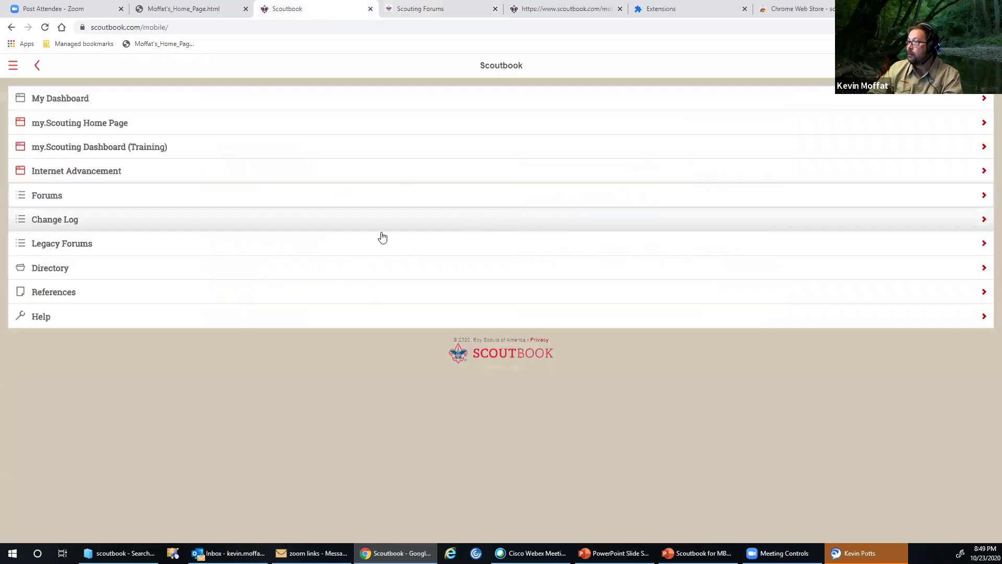
# Scroll through My Dashboard and open Troop 325 B under My Units
pyautogui.click(63, 99)
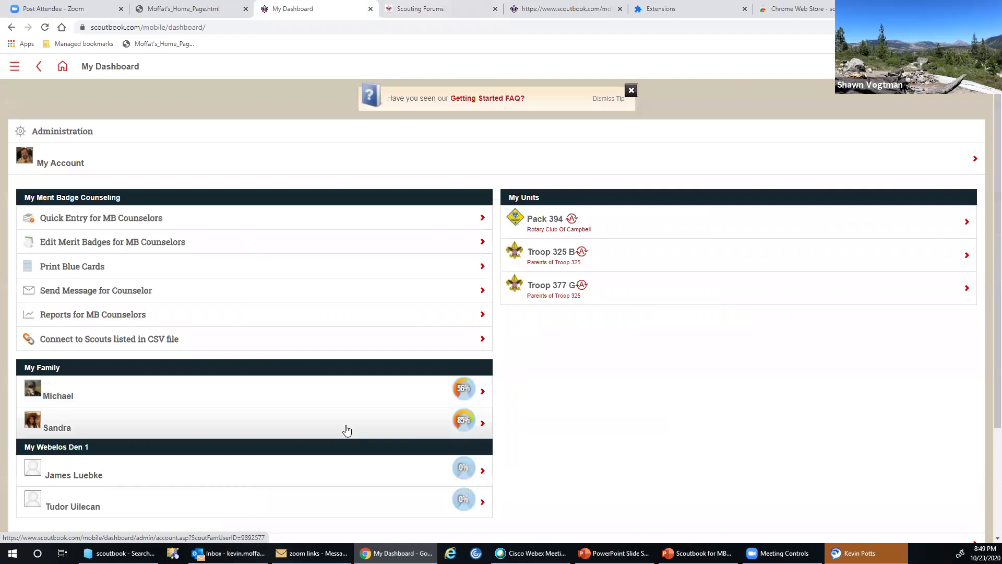
pyautogui.scroll(-3, 232, 320)
pyautogui.scroll(-1, 232, 321)
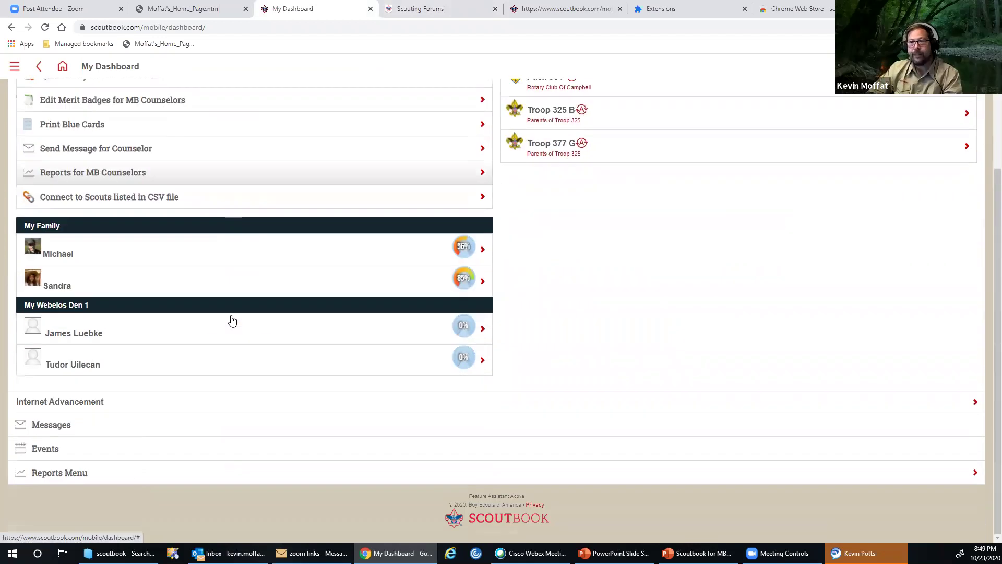
pyautogui.scroll(4, 233, 272)
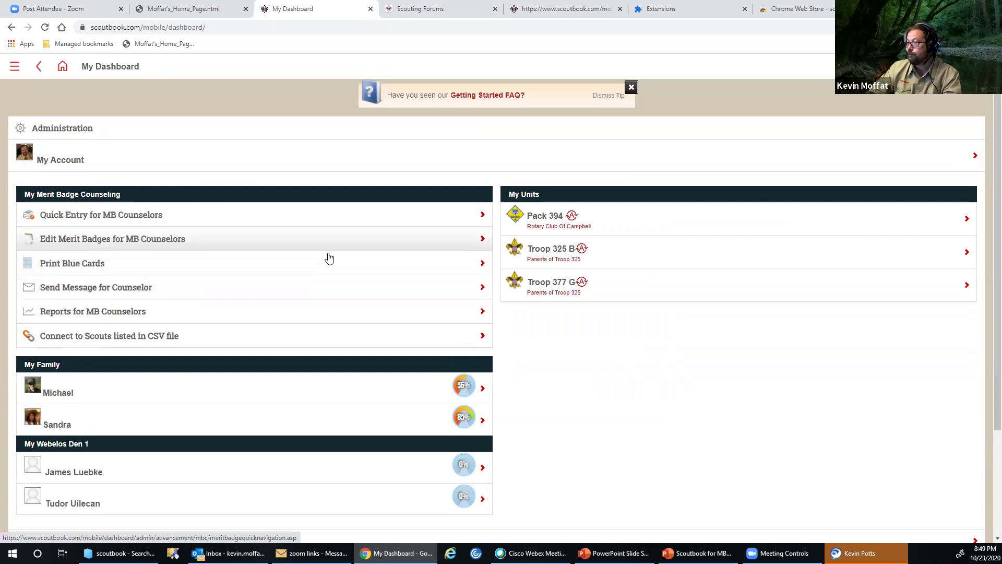
pyautogui.scroll(-3, 329, 261)
pyautogui.scroll(3, 271, 347)
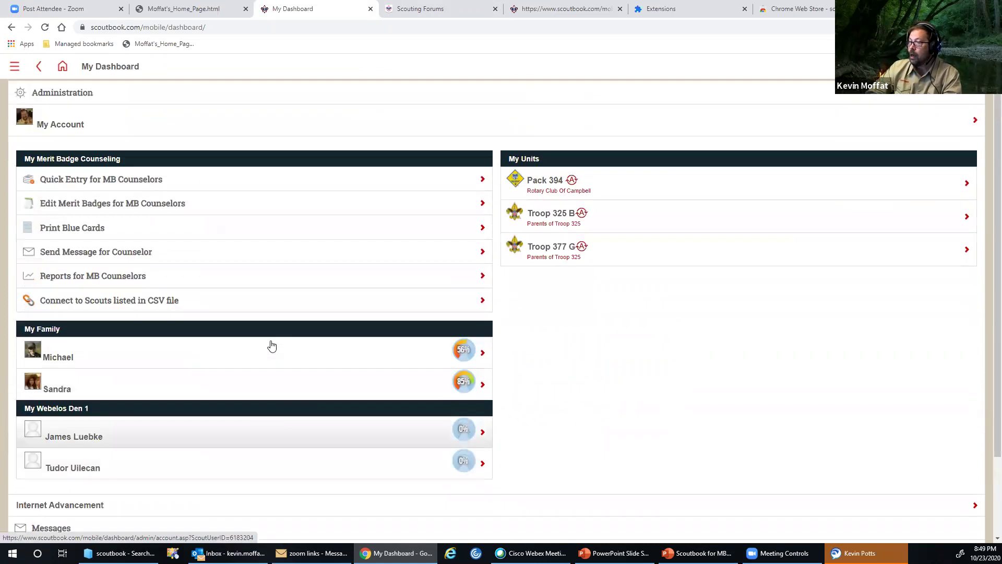
pyautogui.click(563, 255)
pyautogui.scroll(-7, 543, 349)
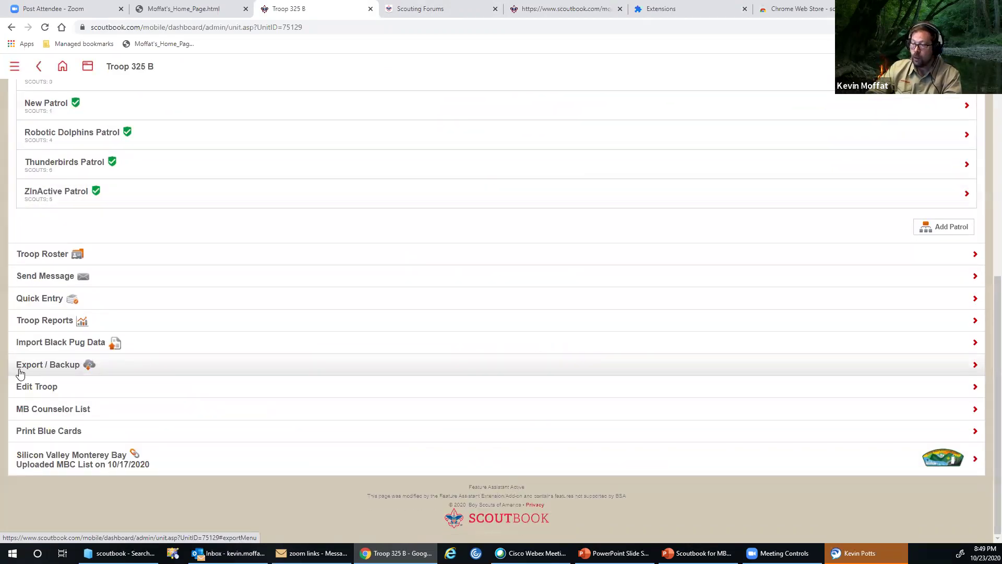
# Bring up the troop reports chooser, then close it without picking a report
pyautogui.click(58, 323)
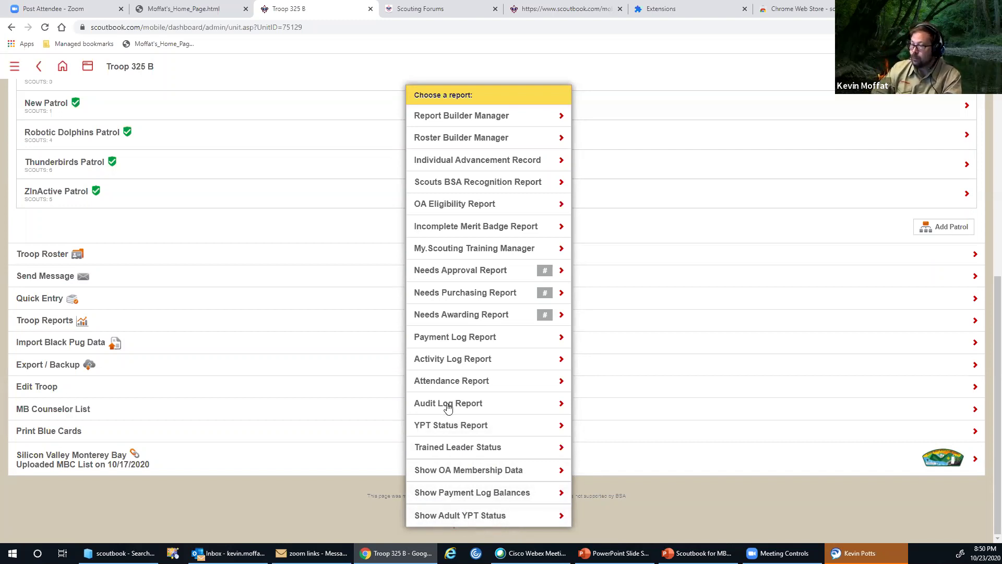
pyautogui.click(230, 405)
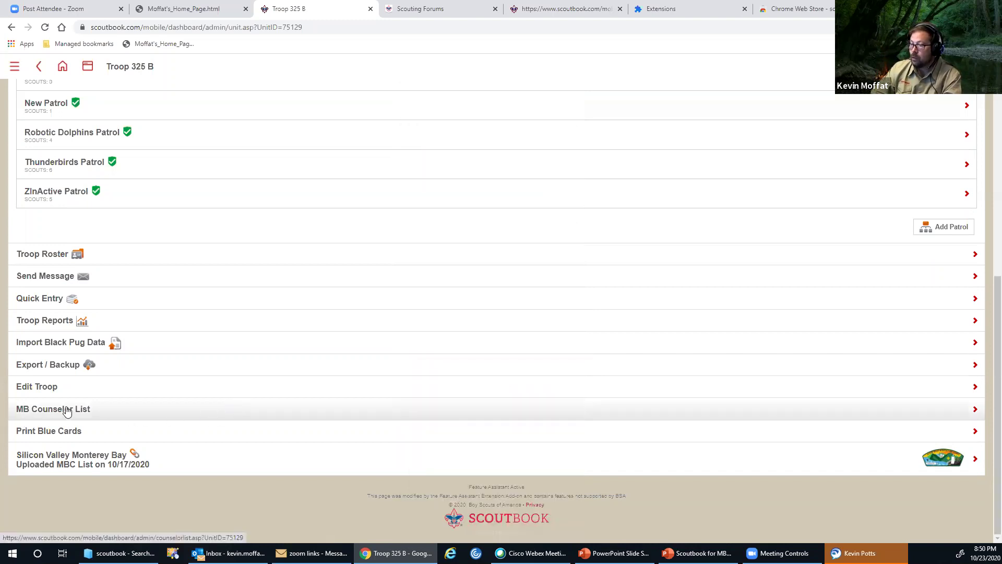
# Set up a merit badge counselor search for Theater within 5 miles of ZIP 95008
pyautogui.click(45, 412)
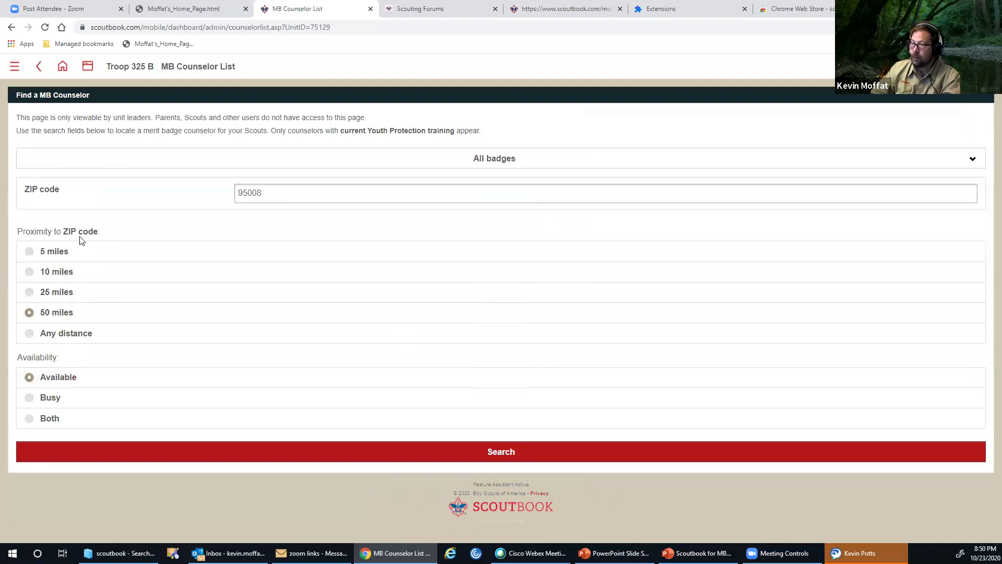
pyautogui.click(45, 251)
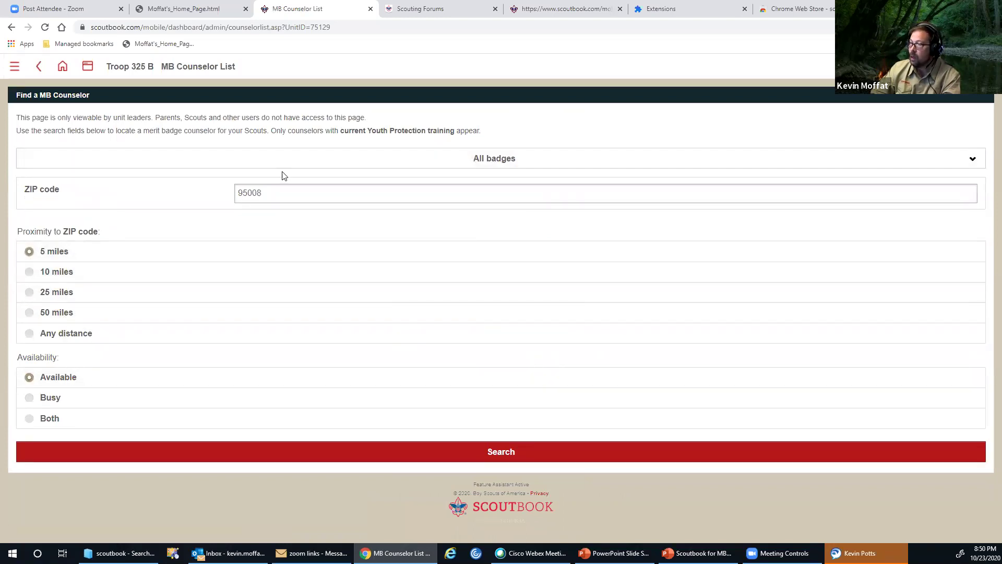
pyautogui.click(309, 165)
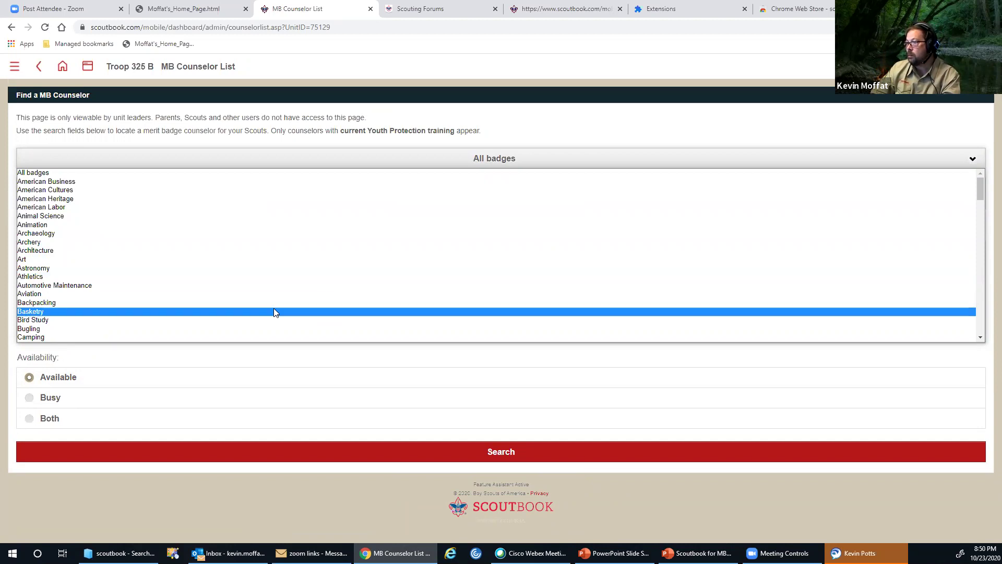
pyautogui.scroll(-20, 306, 306)
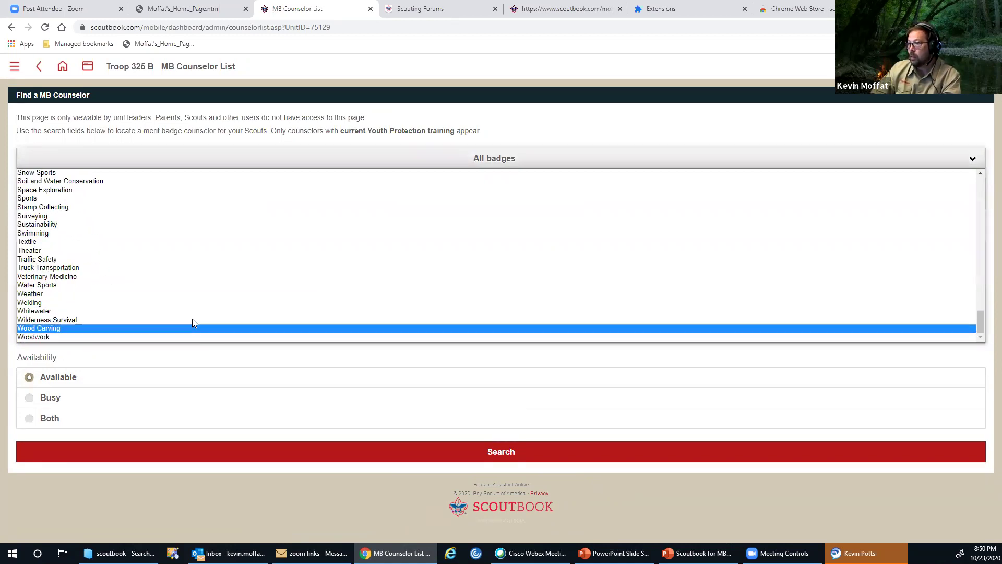
pyautogui.click(196, 248)
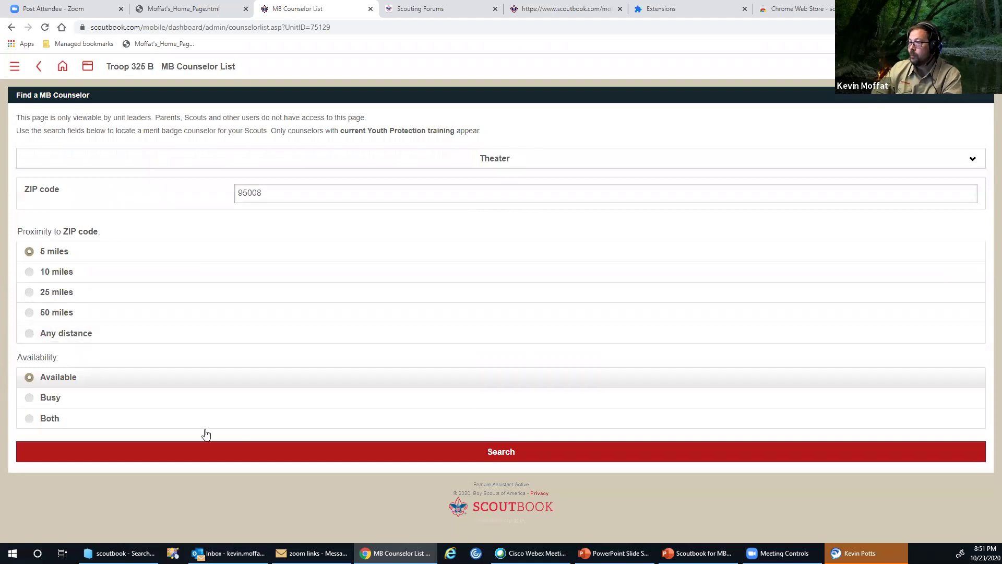
# Run the search and review the six available Theater counselors
pyautogui.click(502, 457)
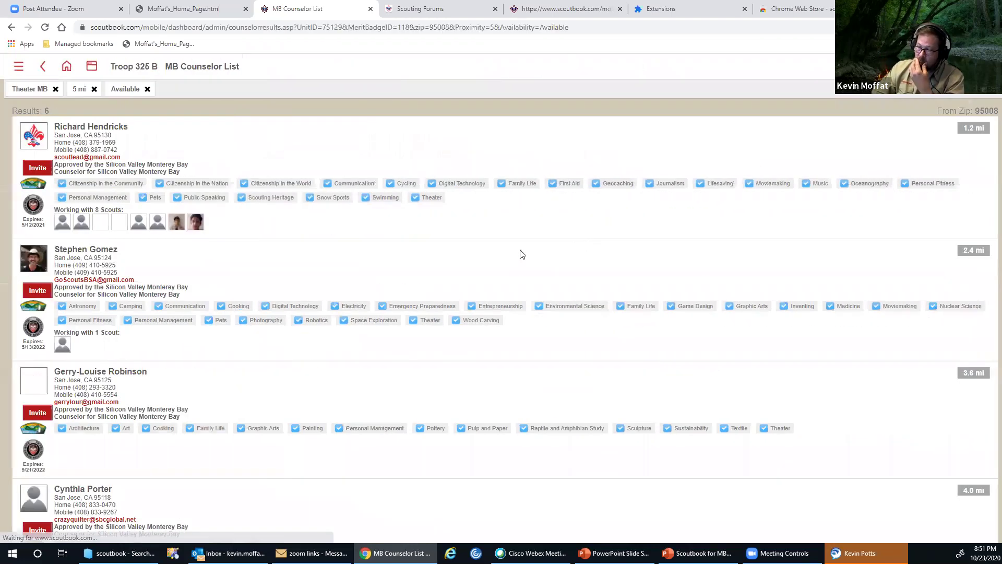
pyautogui.scroll(-1, 528, 201)
pyautogui.scroll(-6, 527, 201)
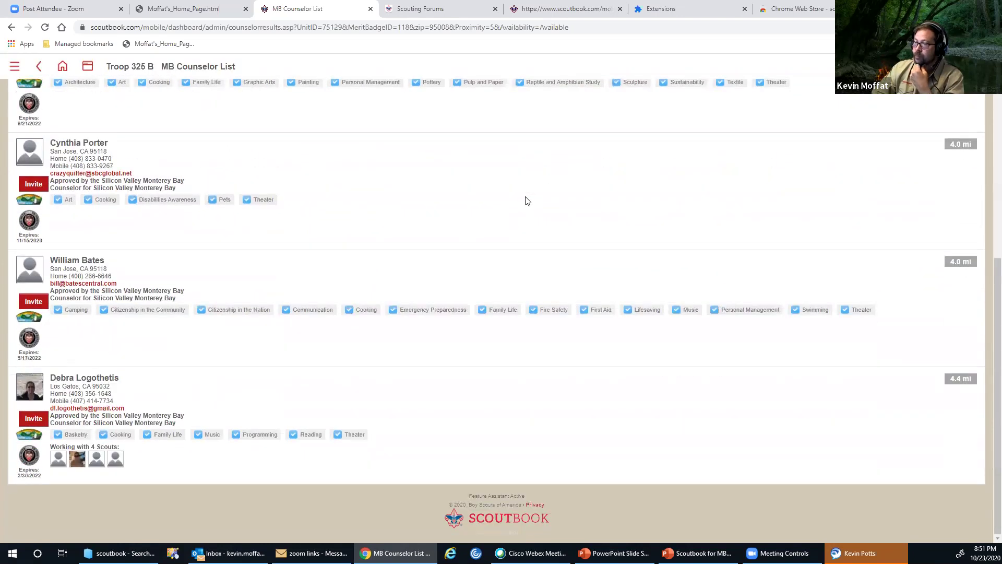
pyautogui.scroll(8, 527, 201)
pyautogui.scroll(-7, 528, 201)
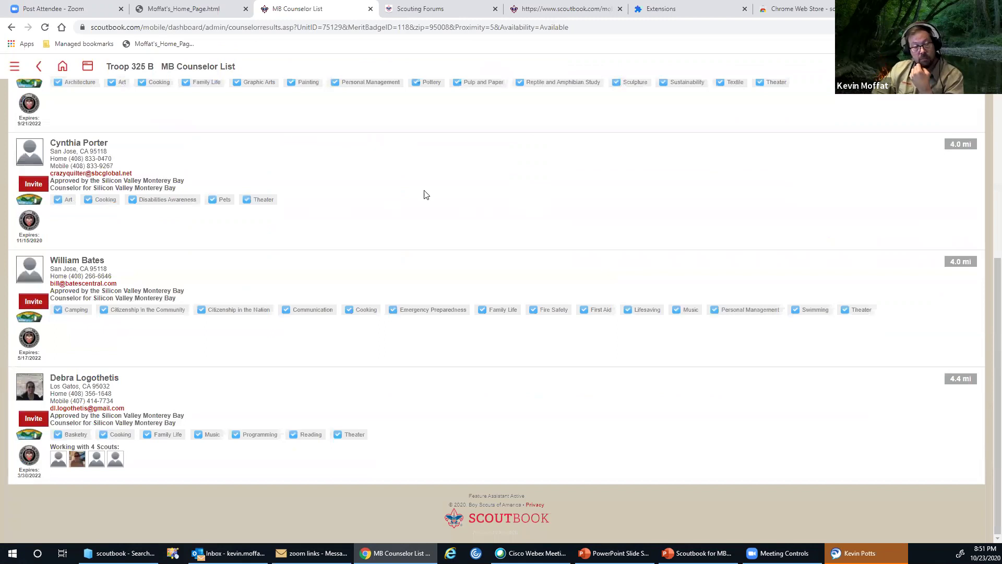
pyautogui.scroll(7, 371, 183)
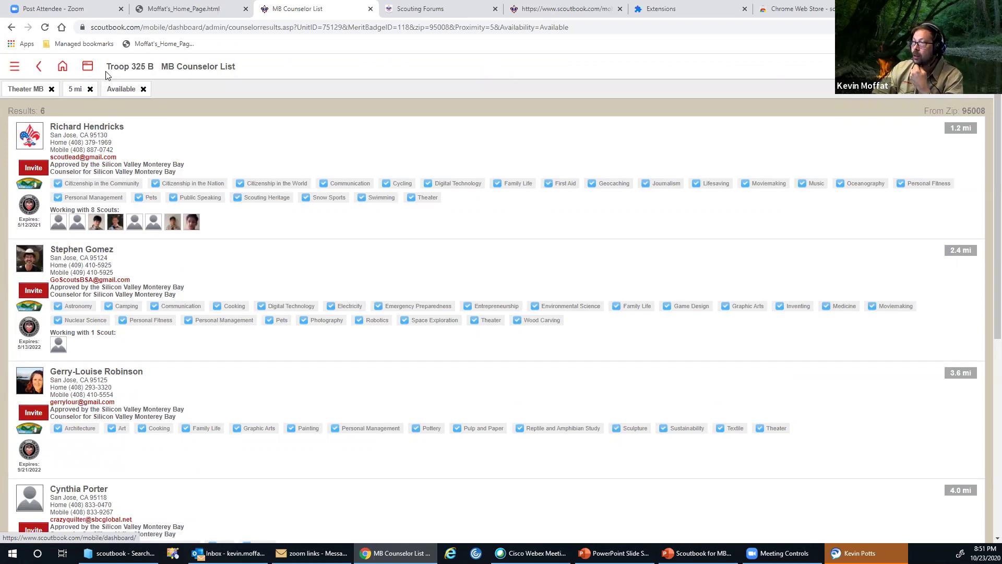
# Search for Busy counselors within 50 miles, which returns no results
pyautogui.click(40, 71)
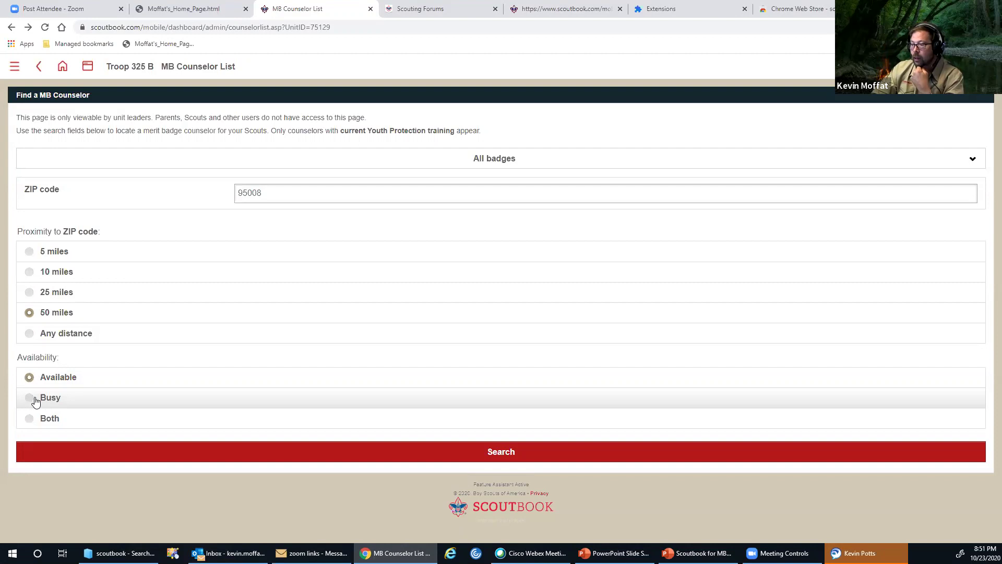
pyautogui.click(32, 399)
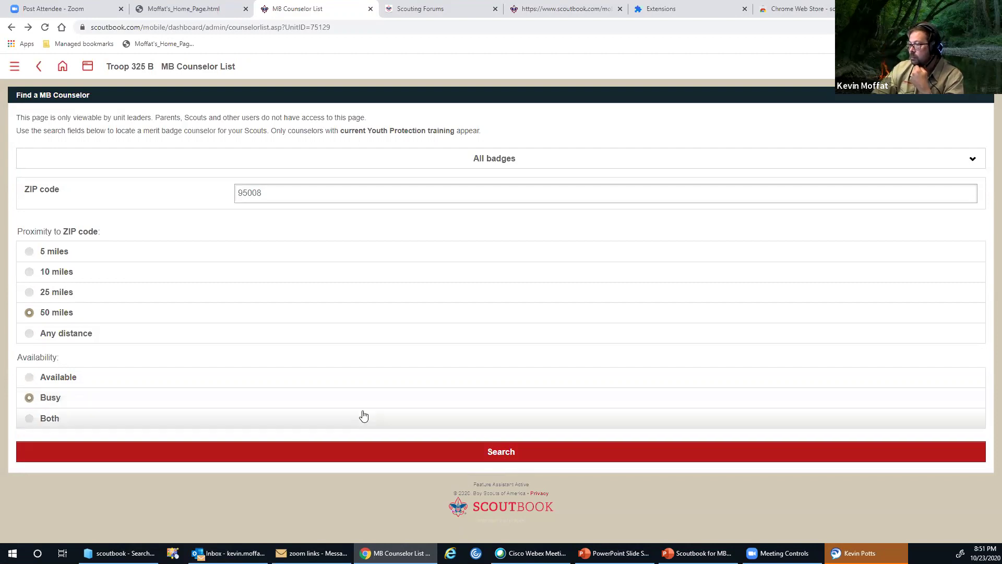
pyautogui.click(510, 454)
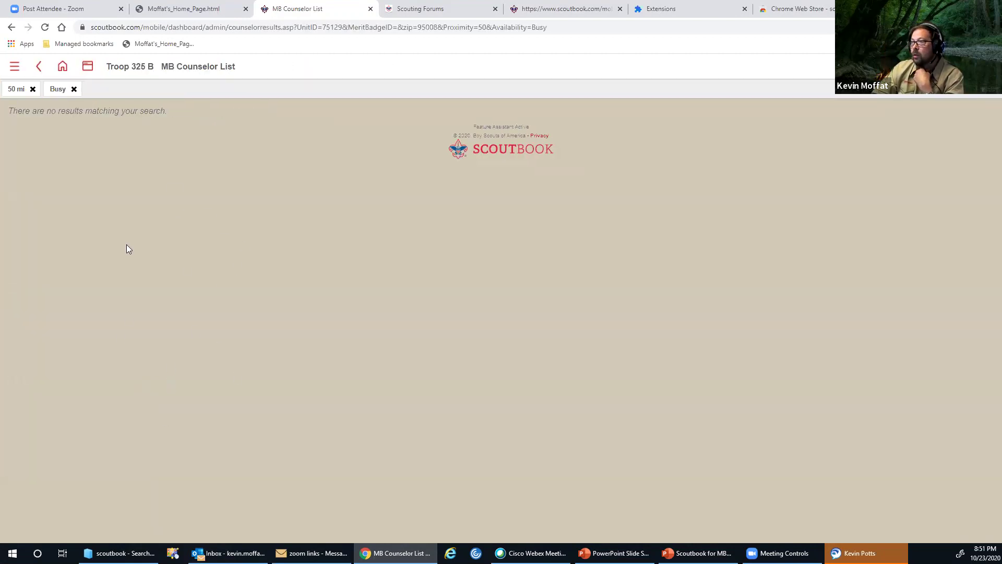
# Remove the Busy filter and navigate back through Troop 325 B to the main menu
pyautogui.click(75, 90)
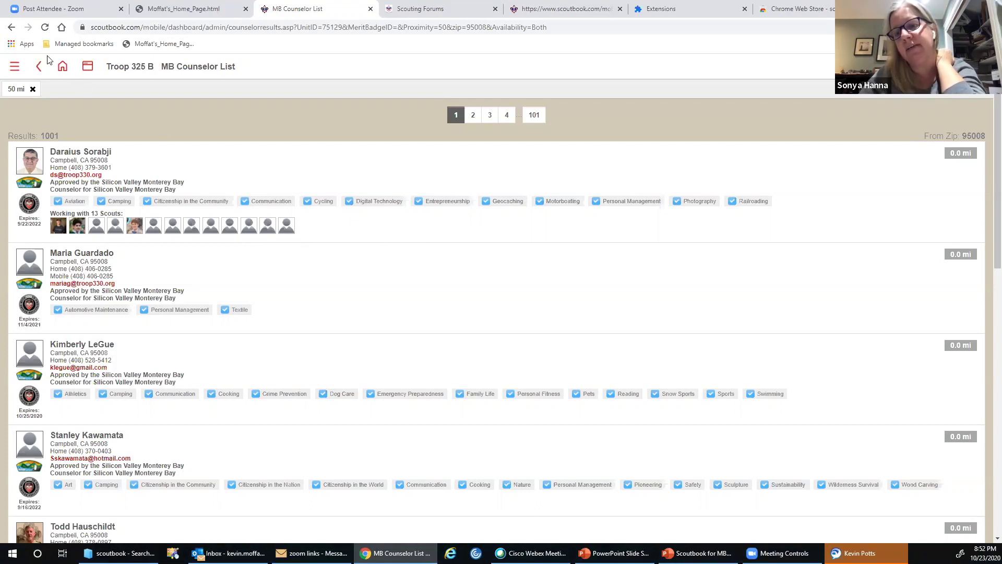
pyautogui.click(41, 71)
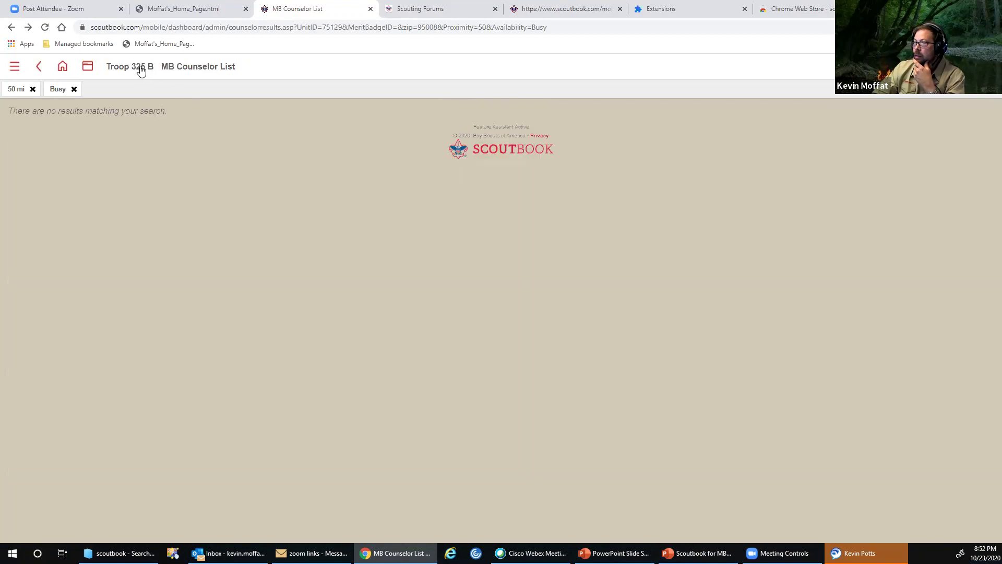
pyautogui.click(141, 70)
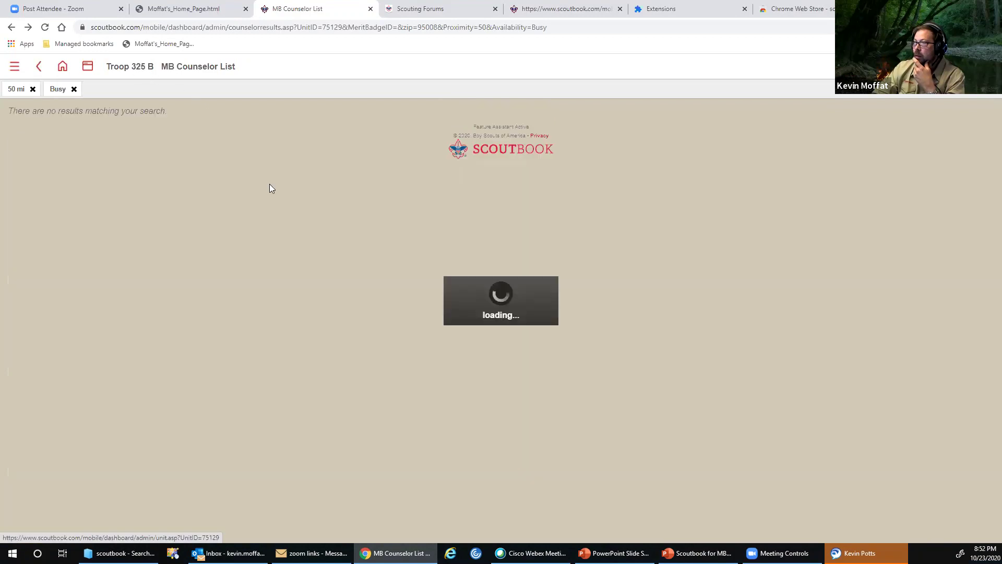
pyautogui.click(68, 68)
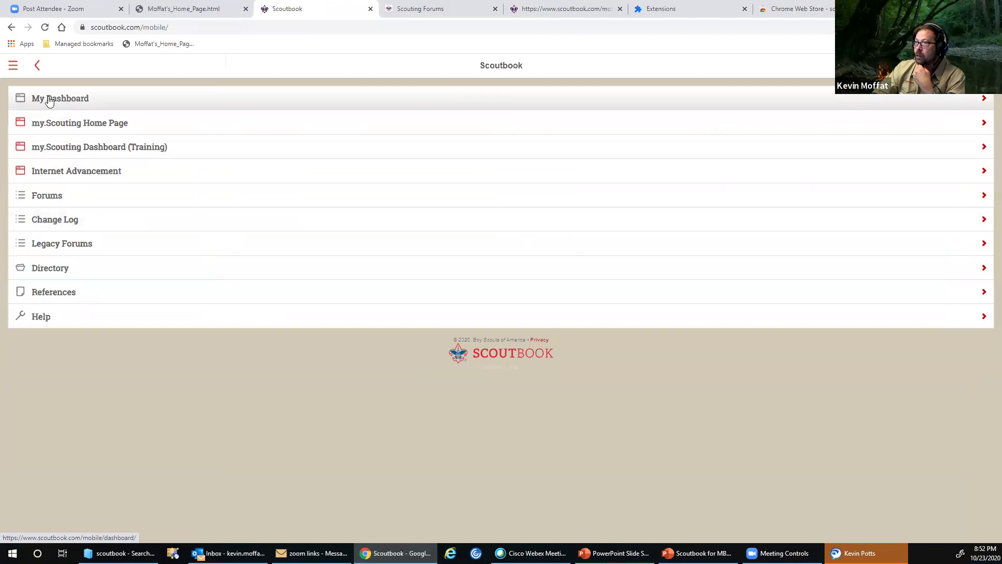
# Go to My Dashboard and open the My Account page
pyautogui.click(49, 100)
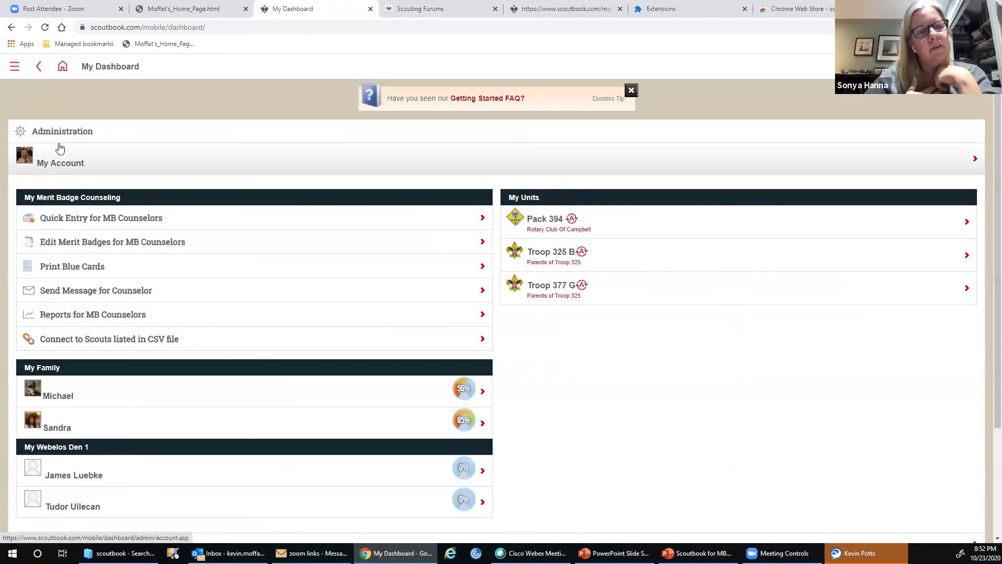
pyautogui.click(63, 166)
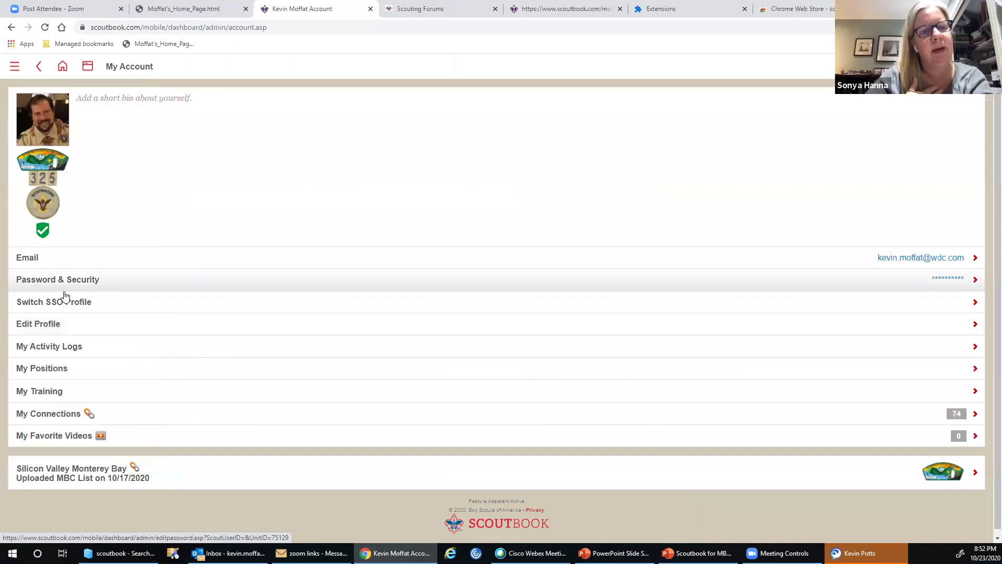
# Open the Merit Badge Counselor entry under My Positions
pyautogui.click(65, 375)
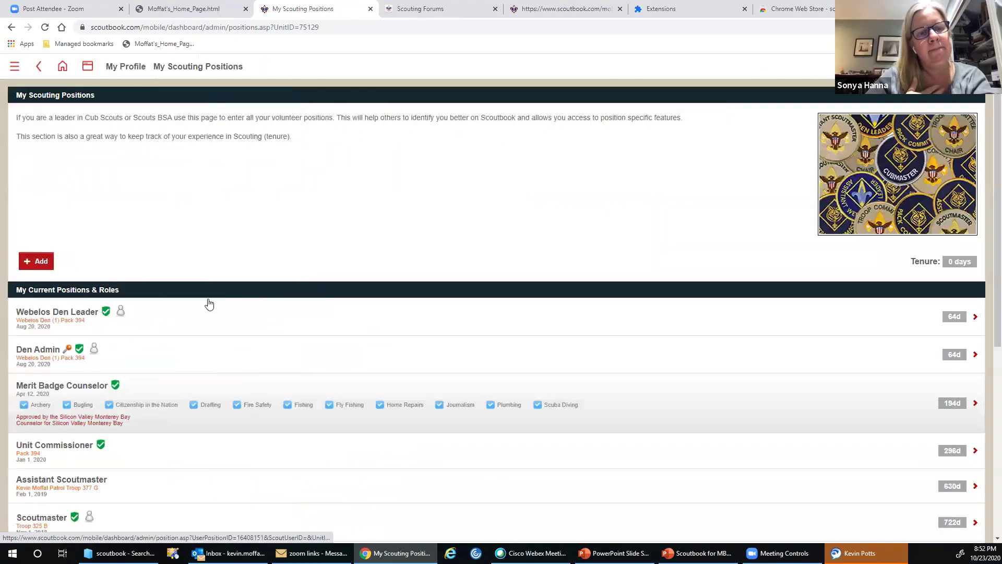
pyautogui.scroll(-1, 236, 330)
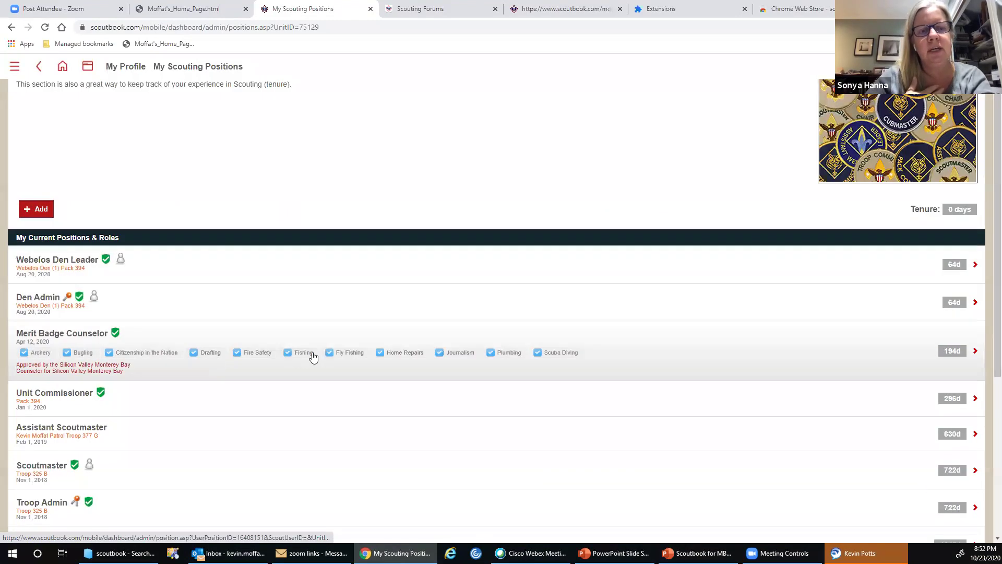
pyautogui.click(85, 335)
# Switch the counselor position's Availability to Available and review the page
pyautogui.click(232, 208)
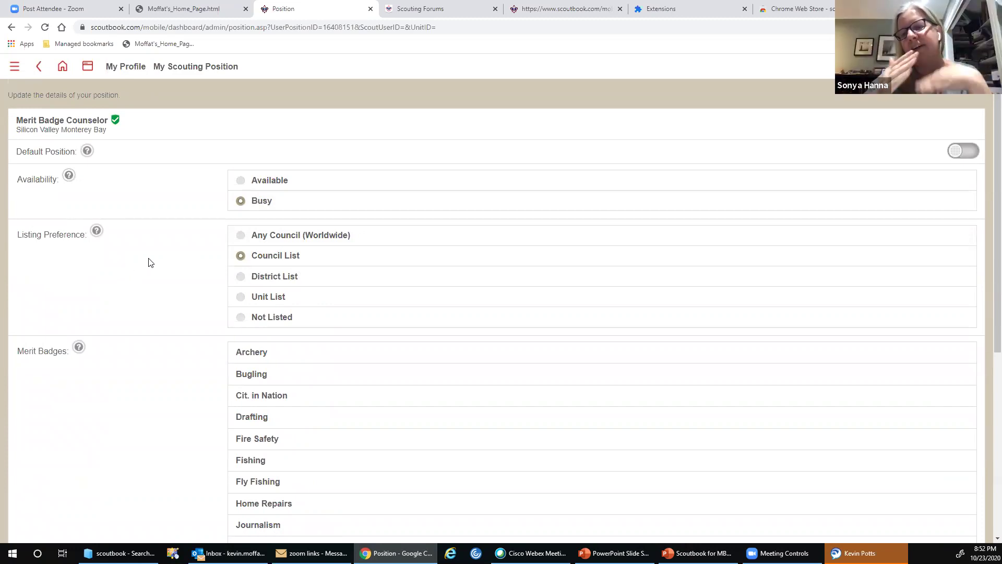
pyautogui.click(241, 182)
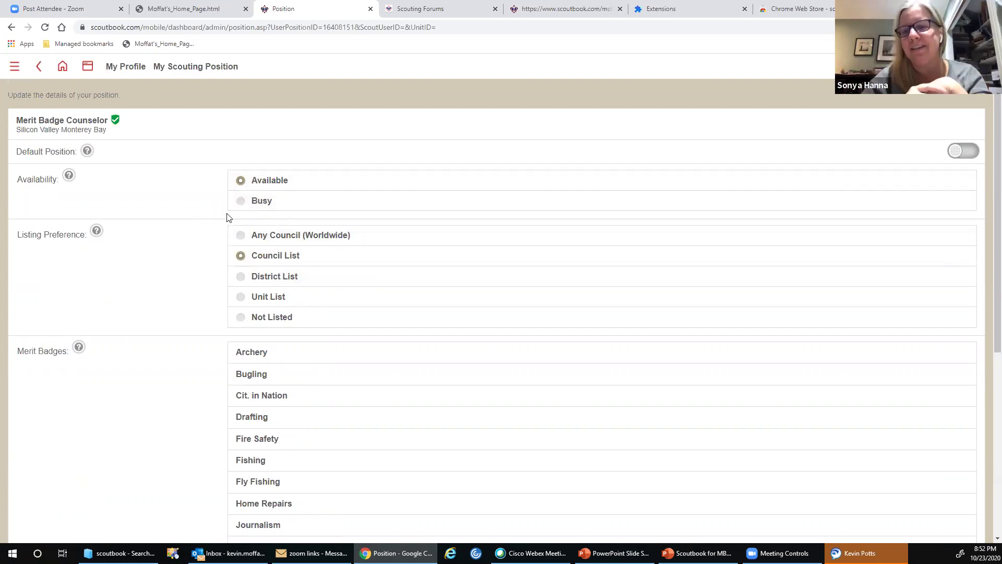
pyautogui.scroll(-5, 338, 277)
pyautogui.scroll(2, 339, 277)
pyautogui.scroll(3, 339, 276)
pyautogui.scroll(-6, 334, 288)
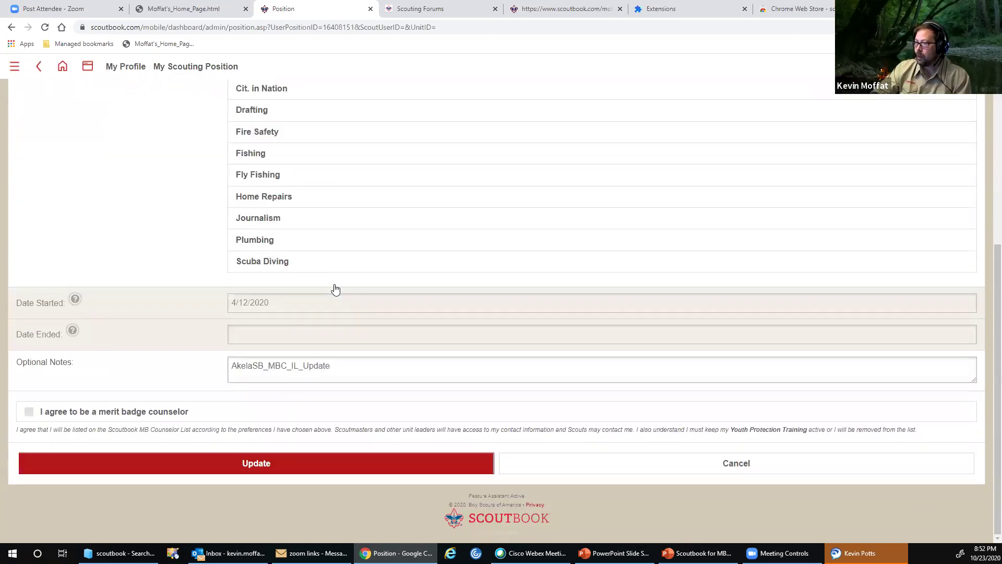